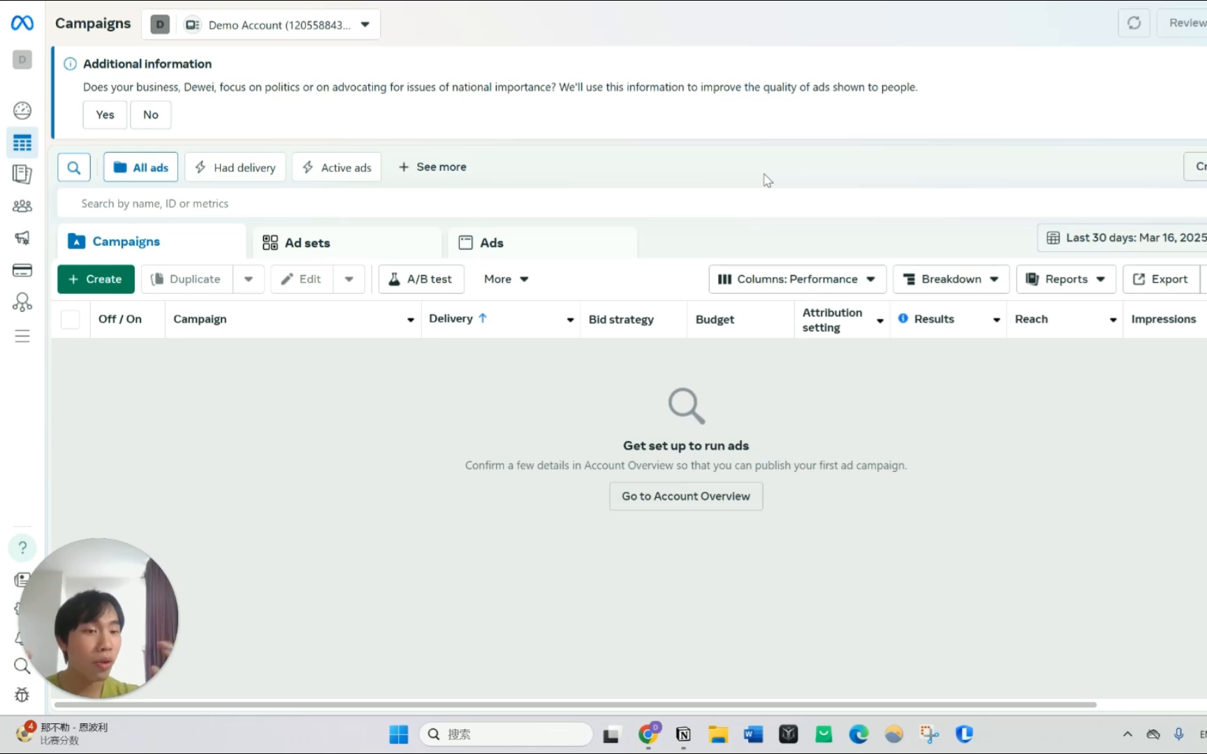
Create a new campaign with the Leads objective, using the manual leads campaign setup
click(106, 281)
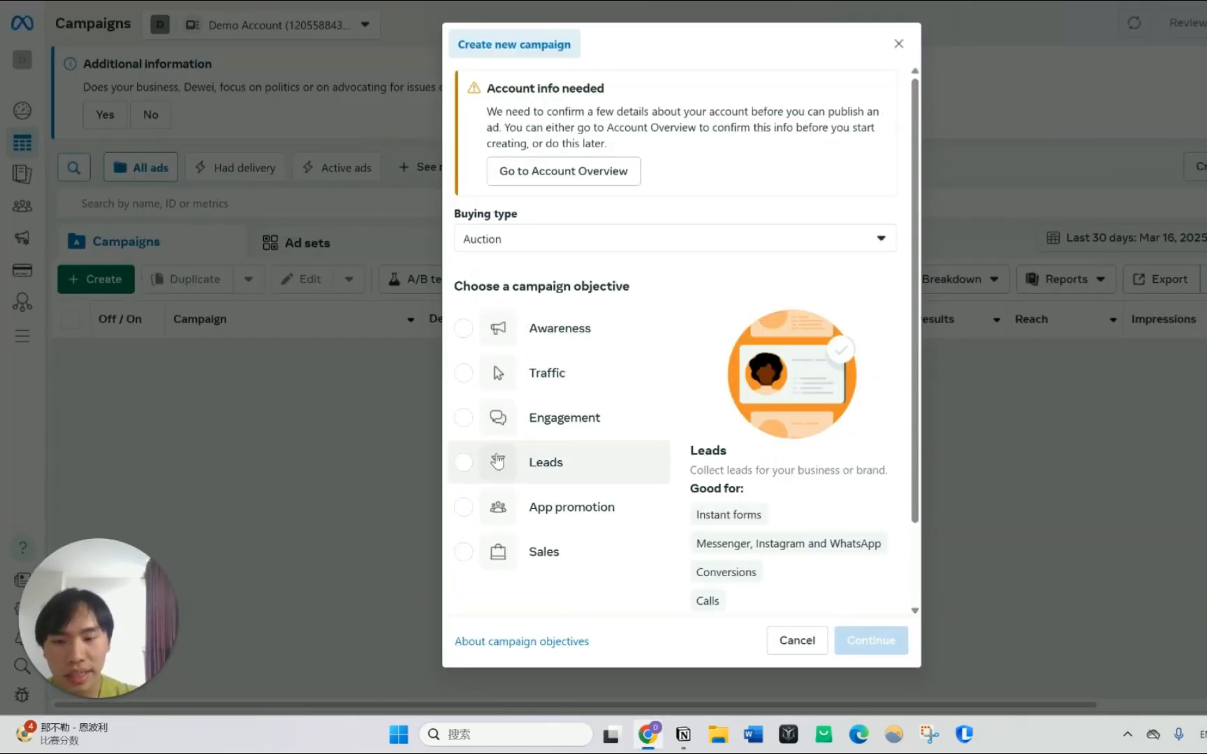
click(510, 483)
mouse_move(735, 529)
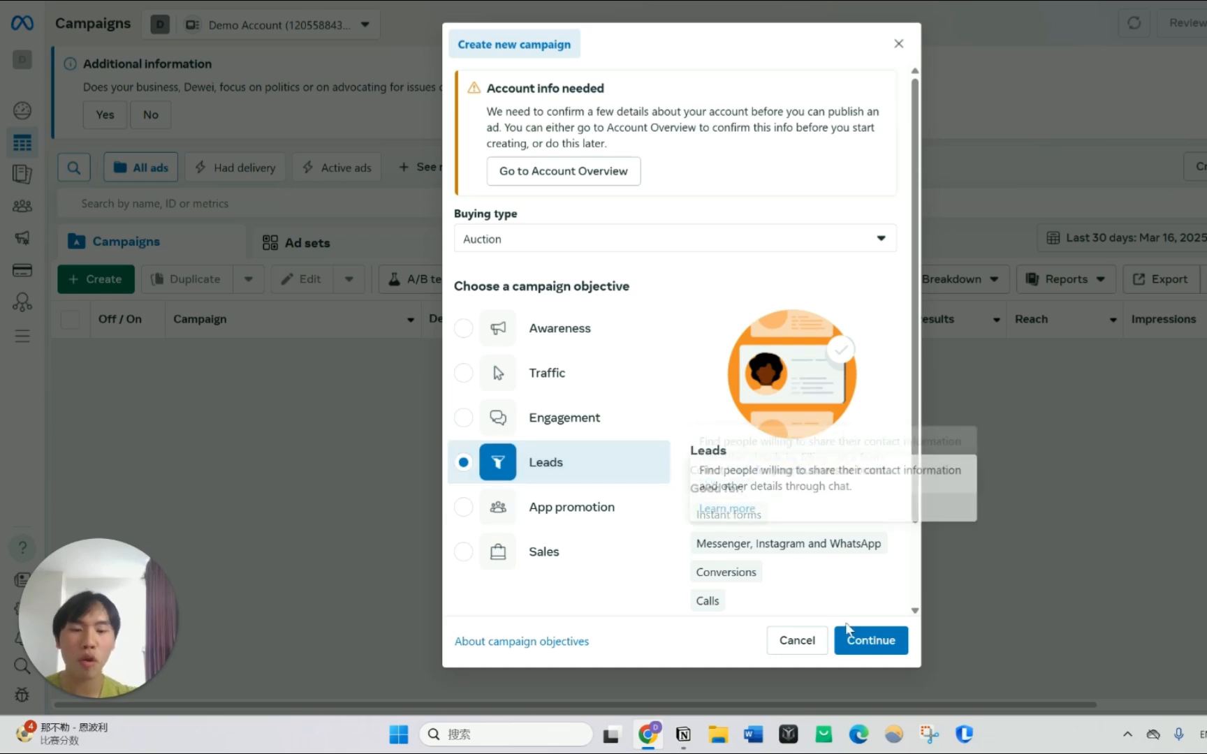
click(866, 639)
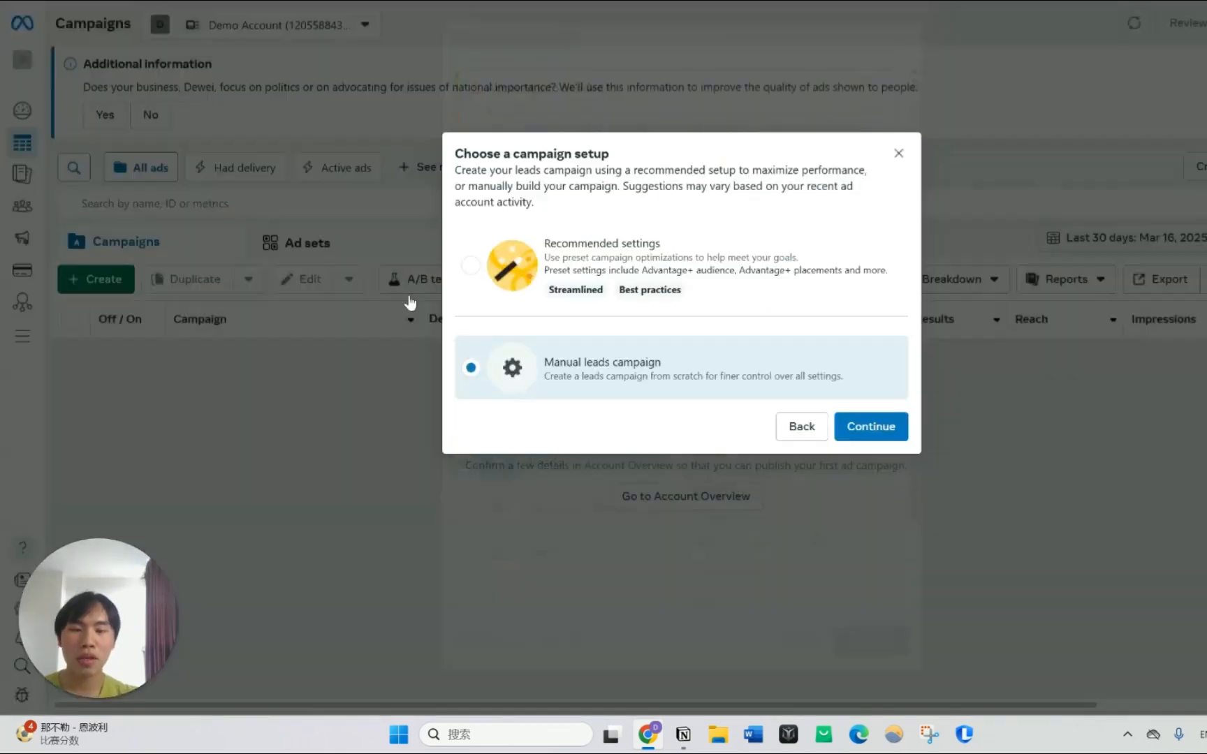
click(868, 425)
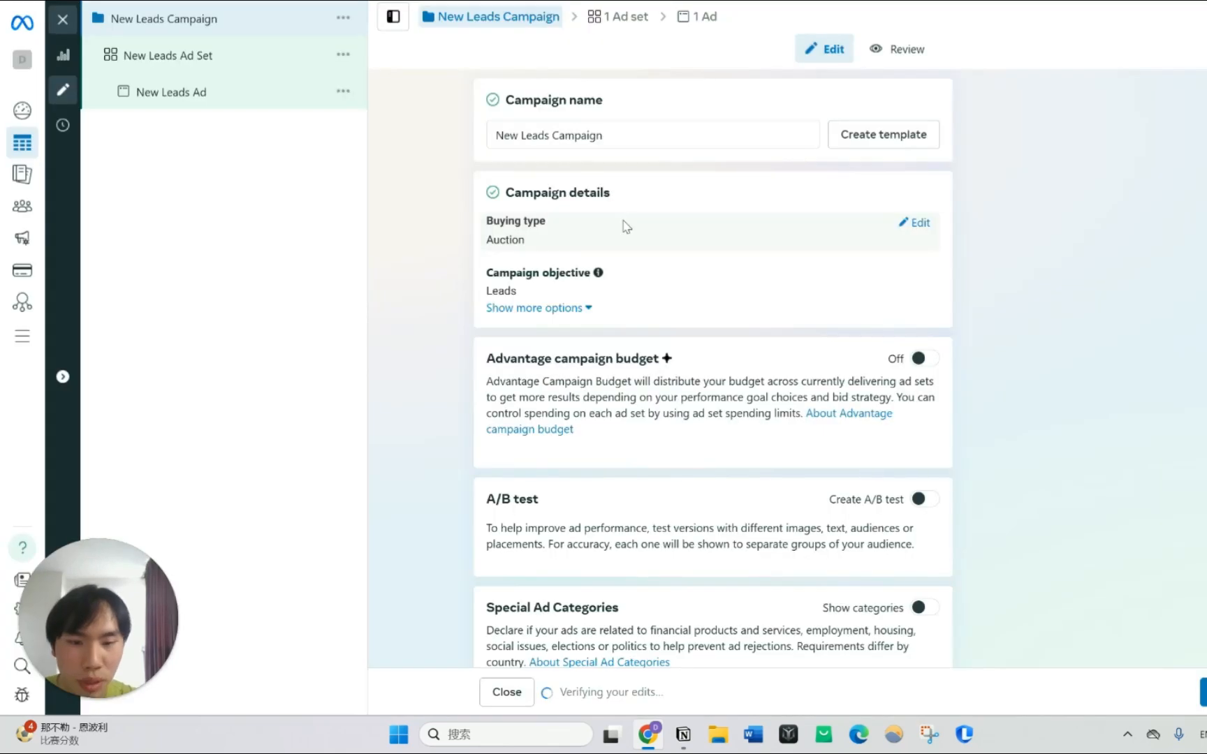
Rename the new leads campaign as "Botox 20%"
drag(611, 132, 492, 132)
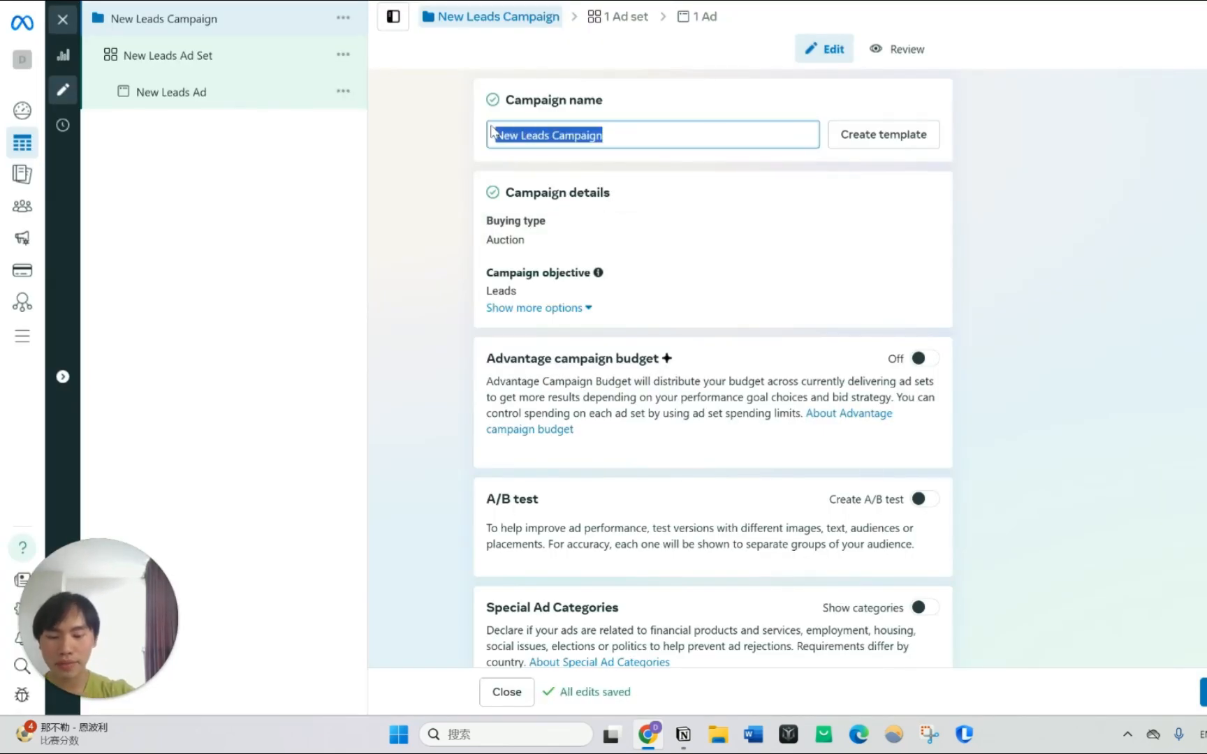
text(Botox 20%)
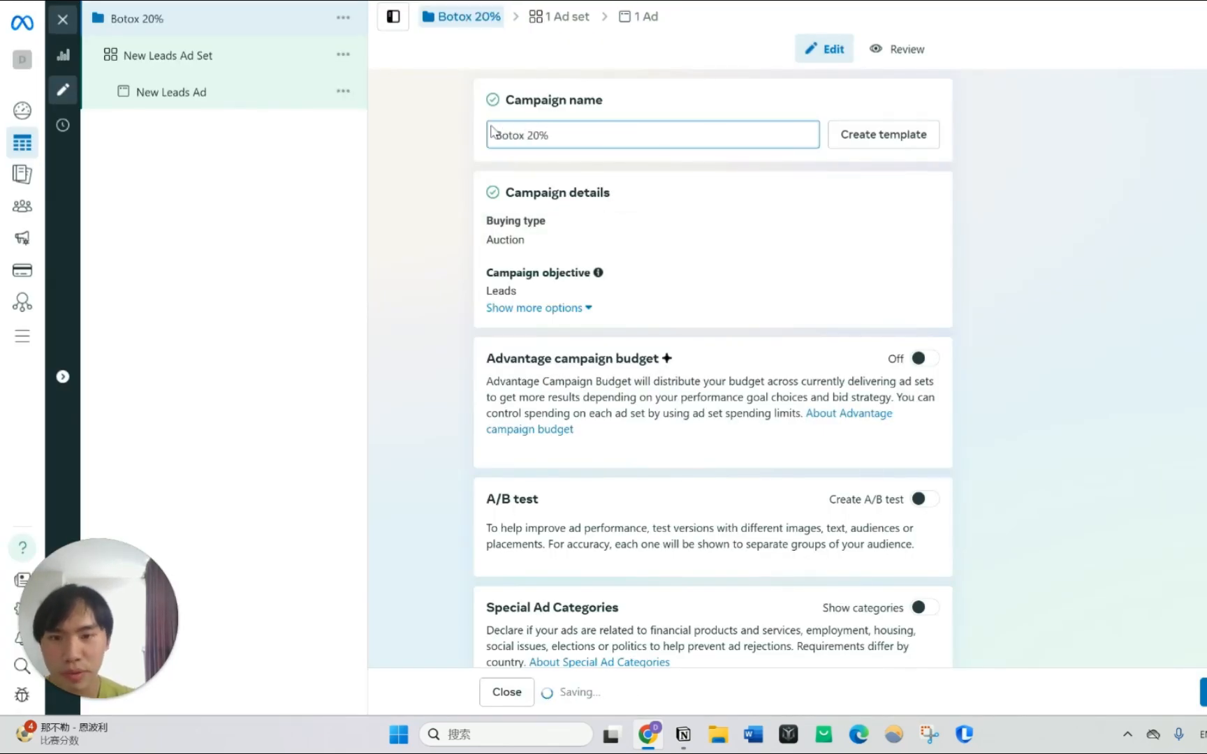
scroll(598, 174, down, 1)
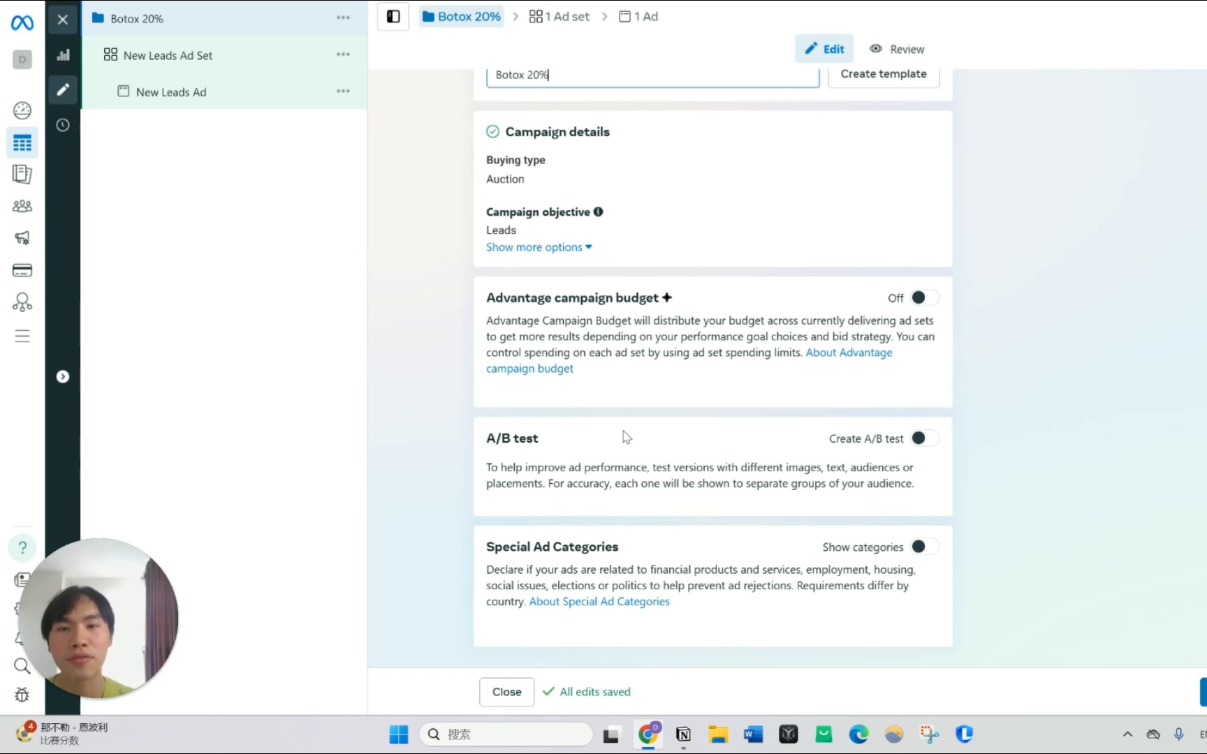
scroll(623, 436, up, 1)
scroll(644, 452, down, 1)
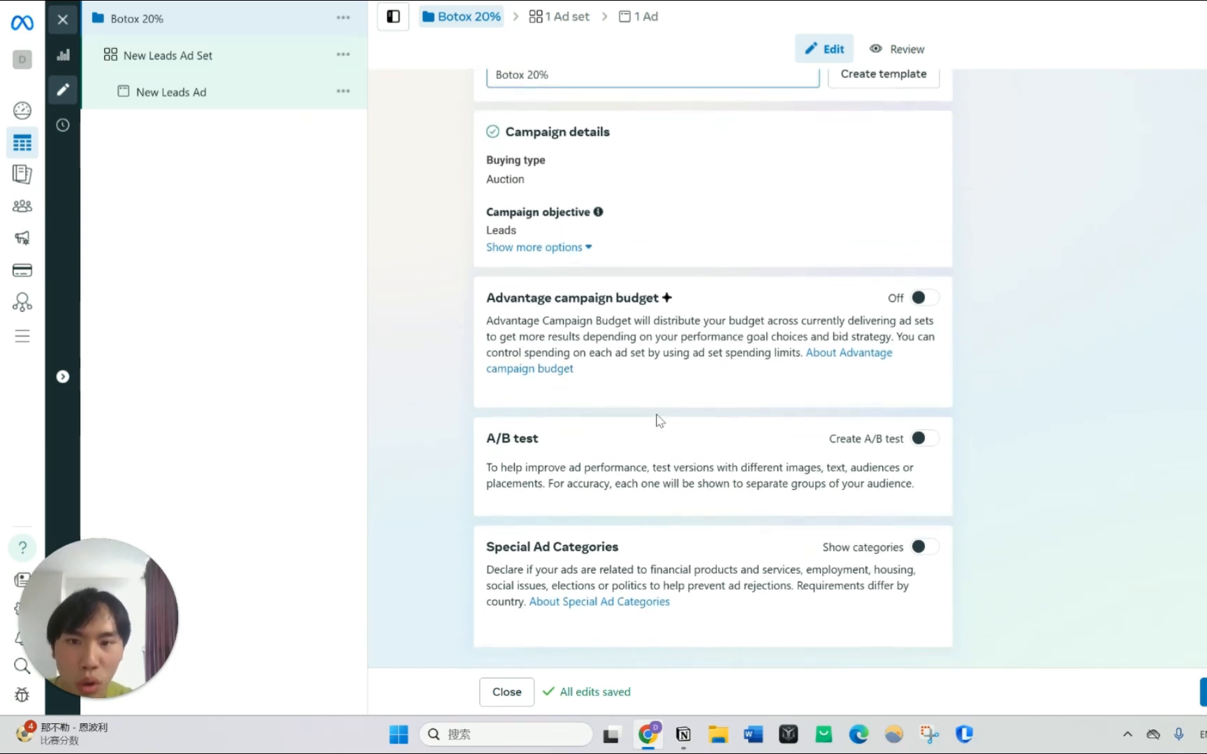
Continue to the campaign's ad set and rename it as "Version 1"
click(1204, 693)
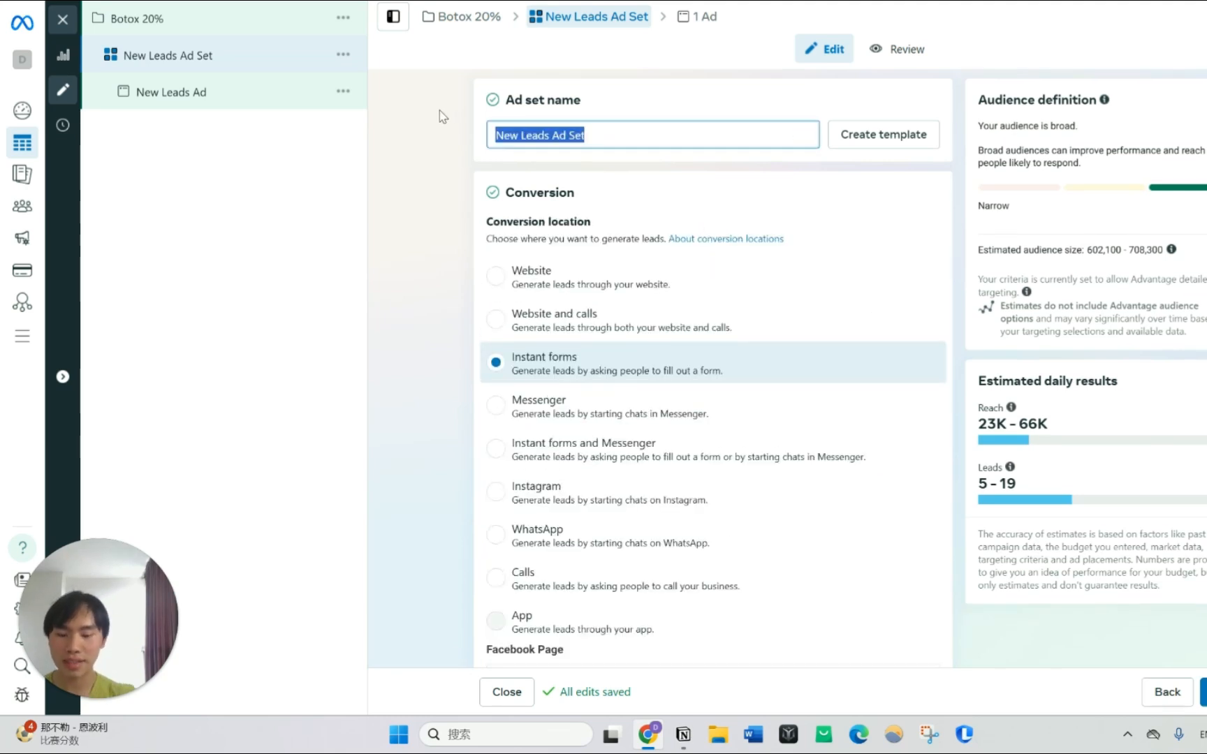
text(Version 1)
click(577, 261)
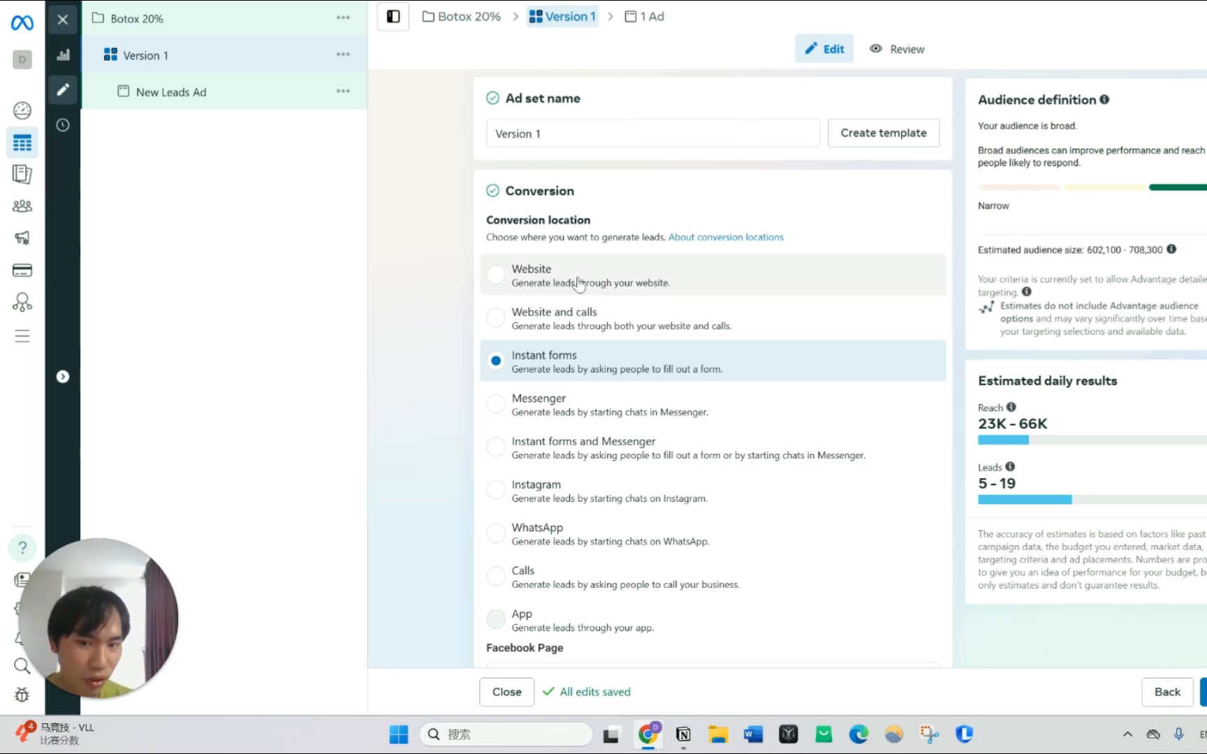
scroll(574, 279, down, 2)
scroll(577, 282, up, 2)
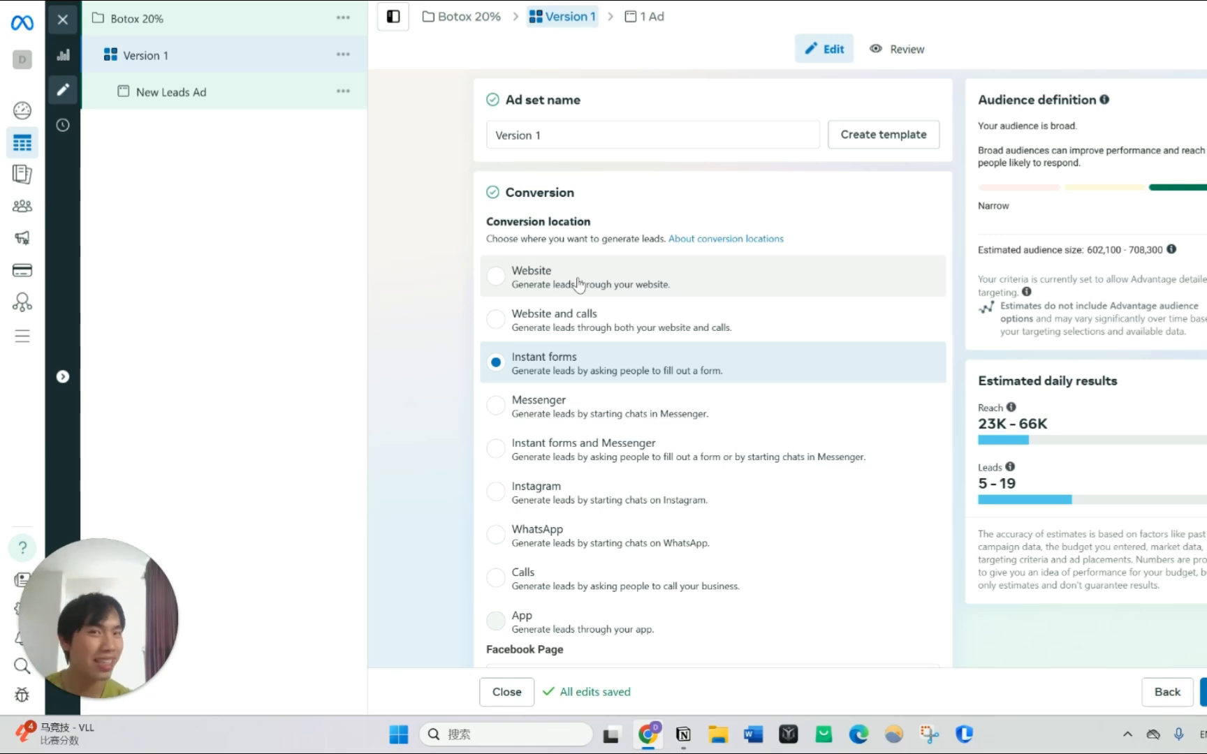
Try Instagram as the ad set's conversion location, and switch back to Instant forms
scroll(579, 283, down, 6)
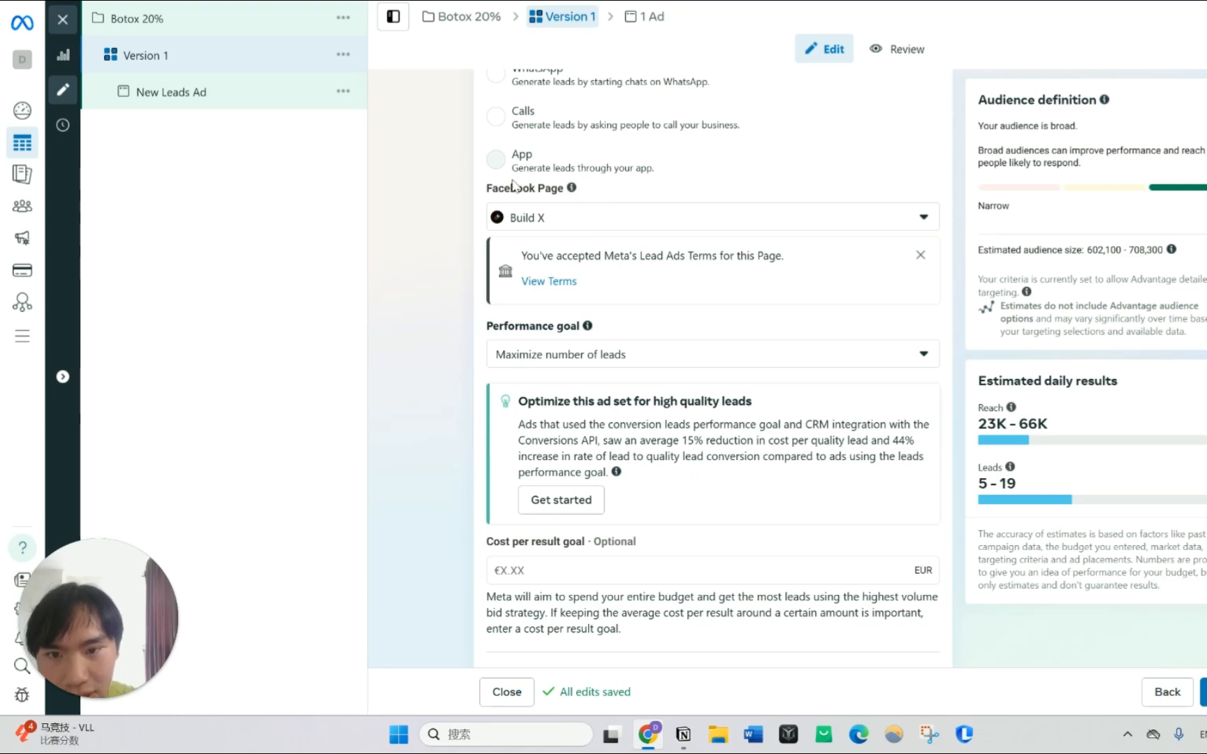
scroll(531, 300, up, 5)
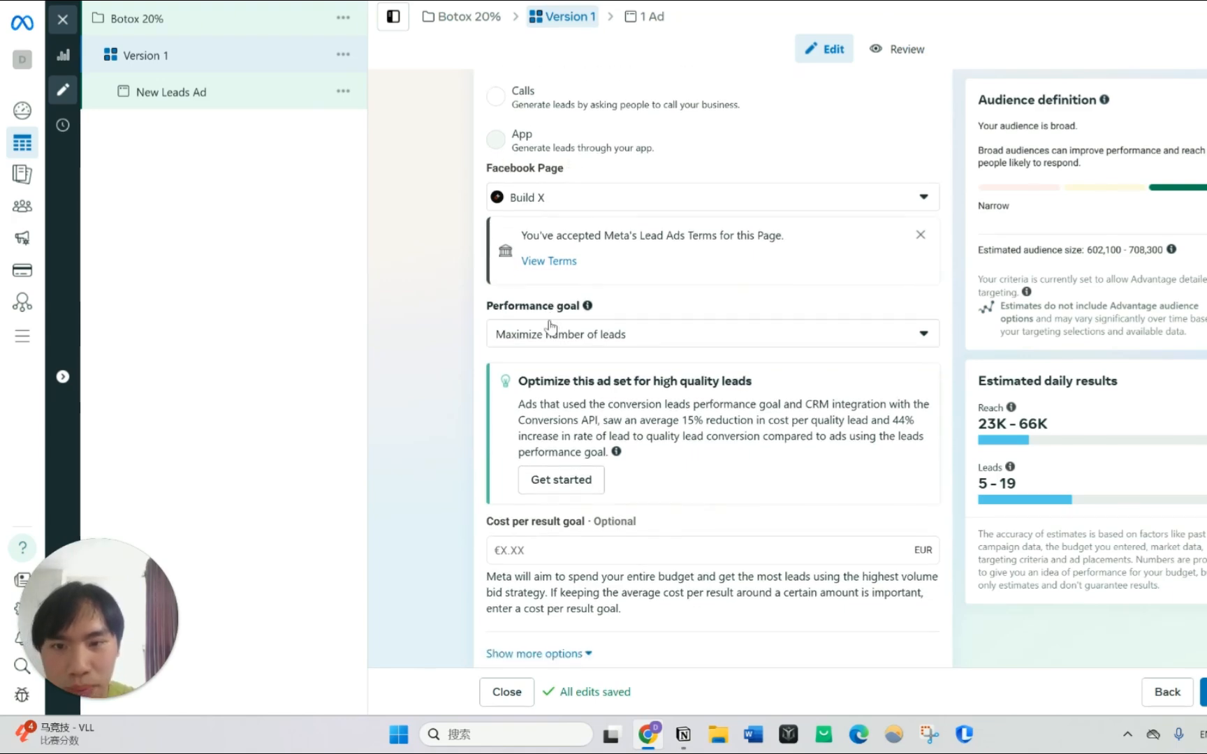
scroll(549, 319, down, 3)
scroll(558, 317, up, 3)
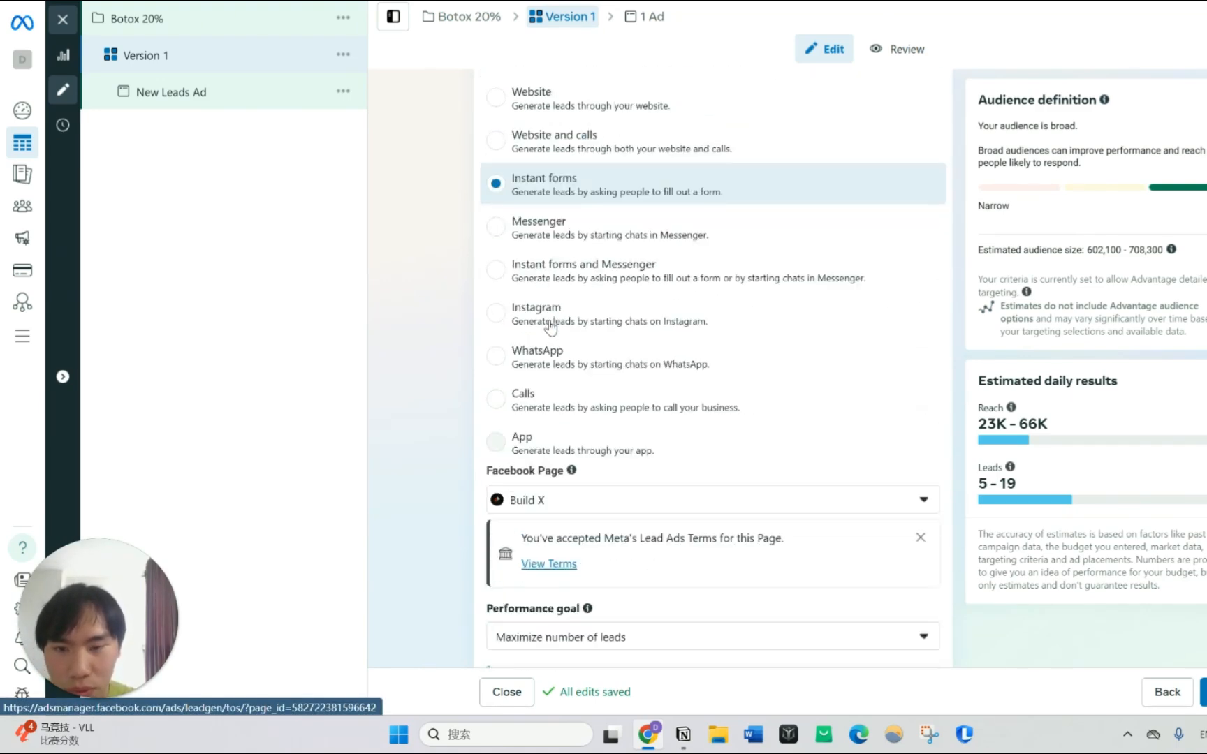
click(545, 315)
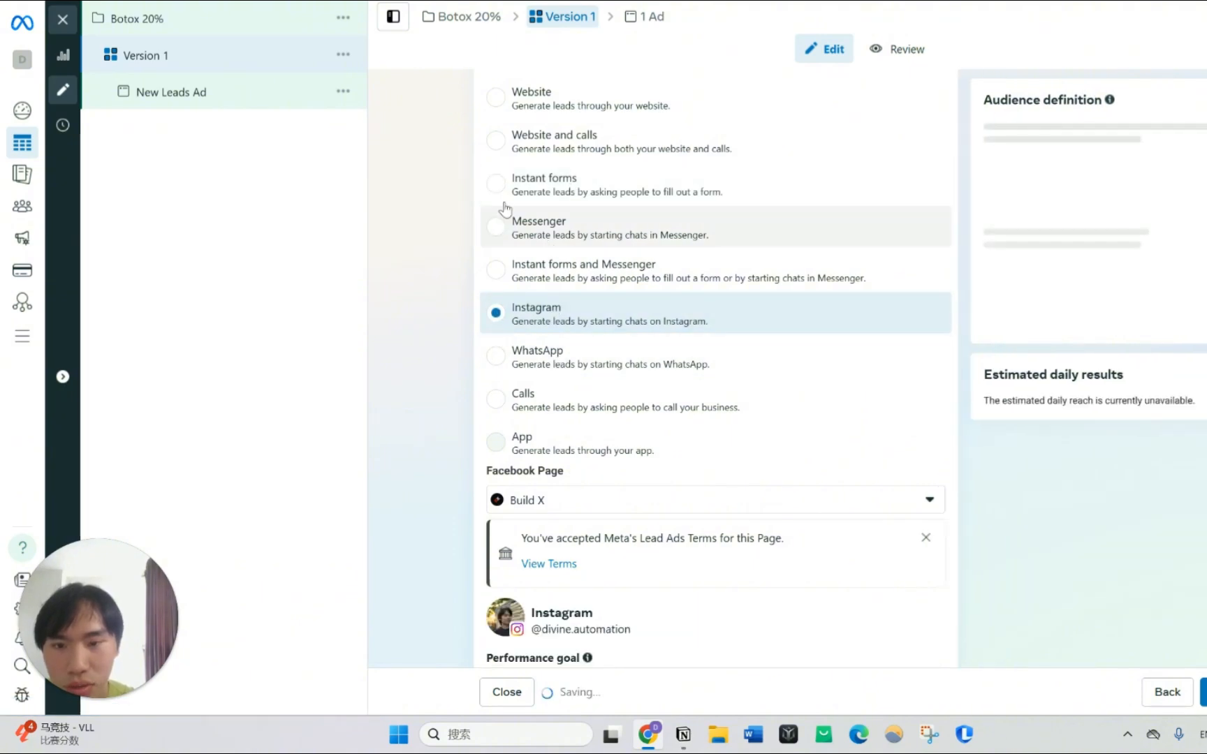
scroll(457, 343, down, 3)
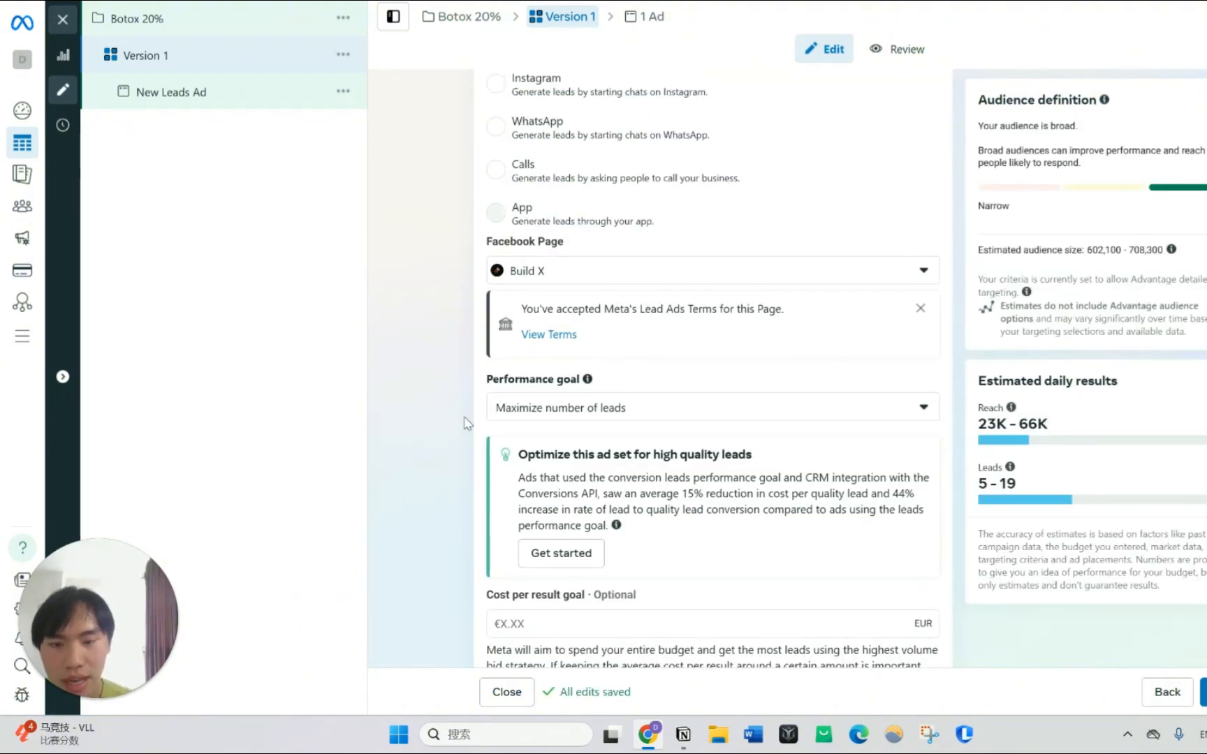
Review the available performance goals and the recommendation on optimizing the ad set for high quality leads
scroll(570, 336, down, 2)
click(563, 285)
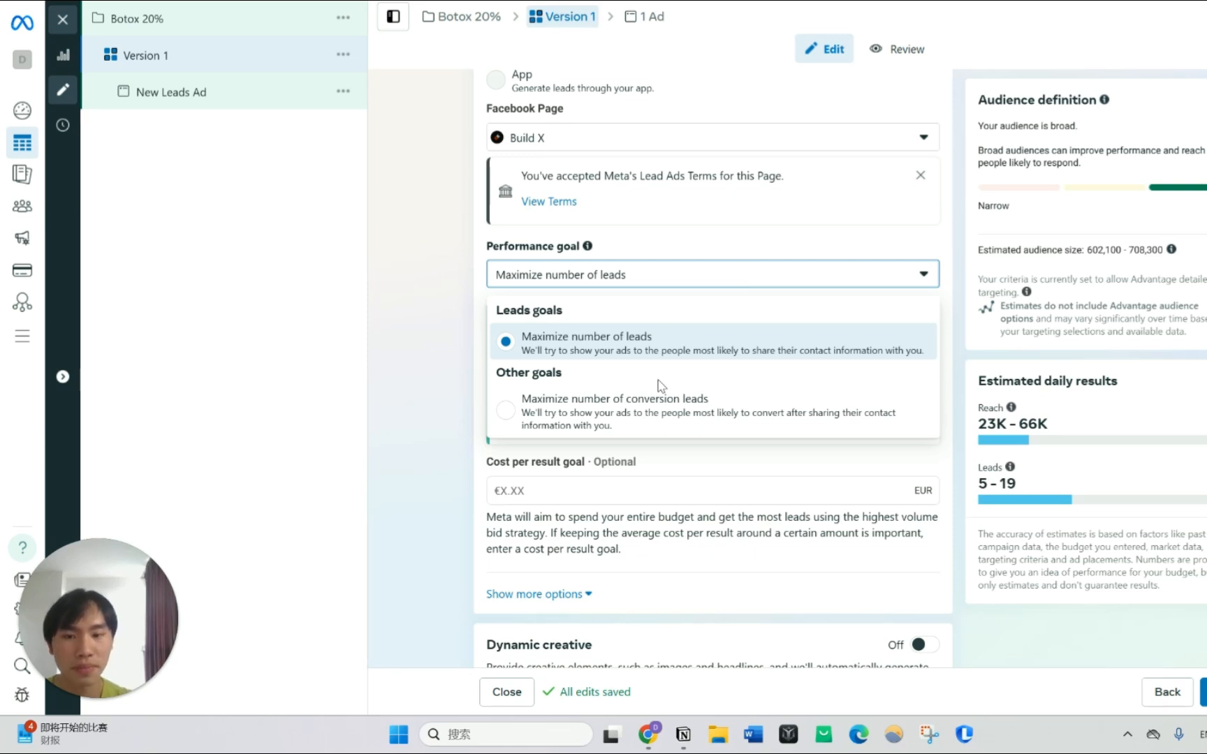
click(452, 265)
scroll(510, 272, down, 2)
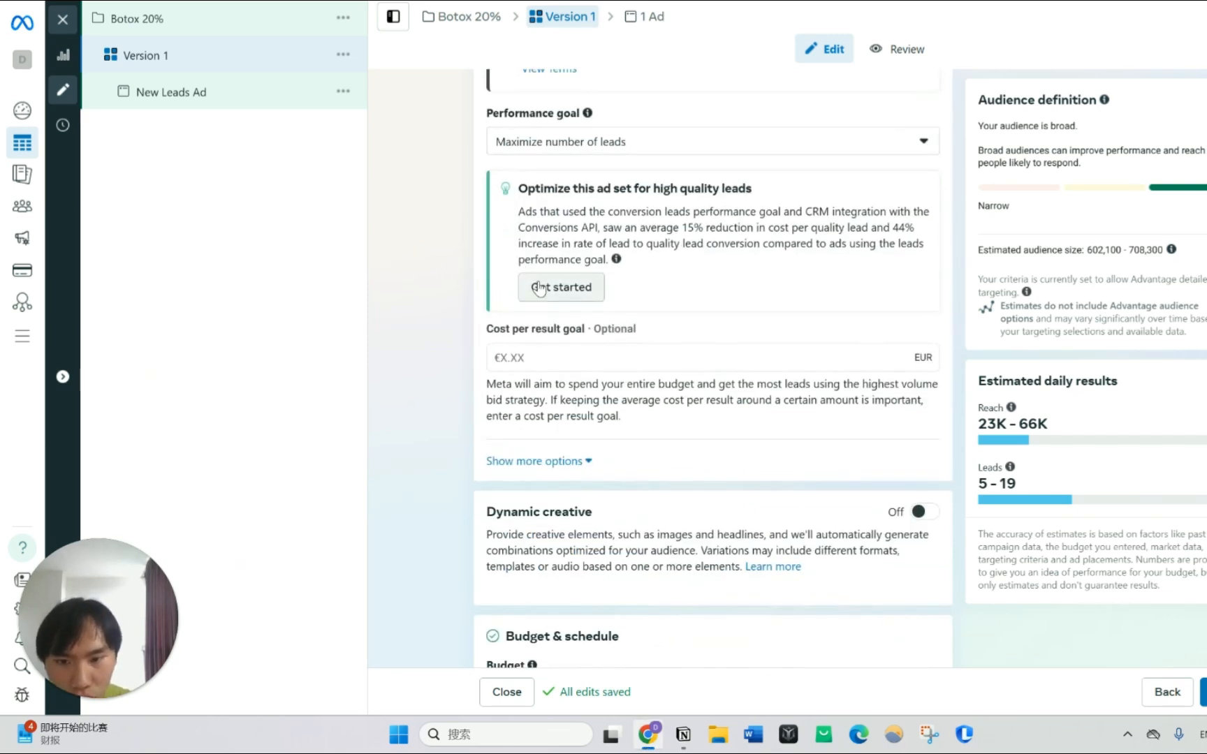
scroll(539, 289, down, 2)
scroll(819, 361, up, 2)
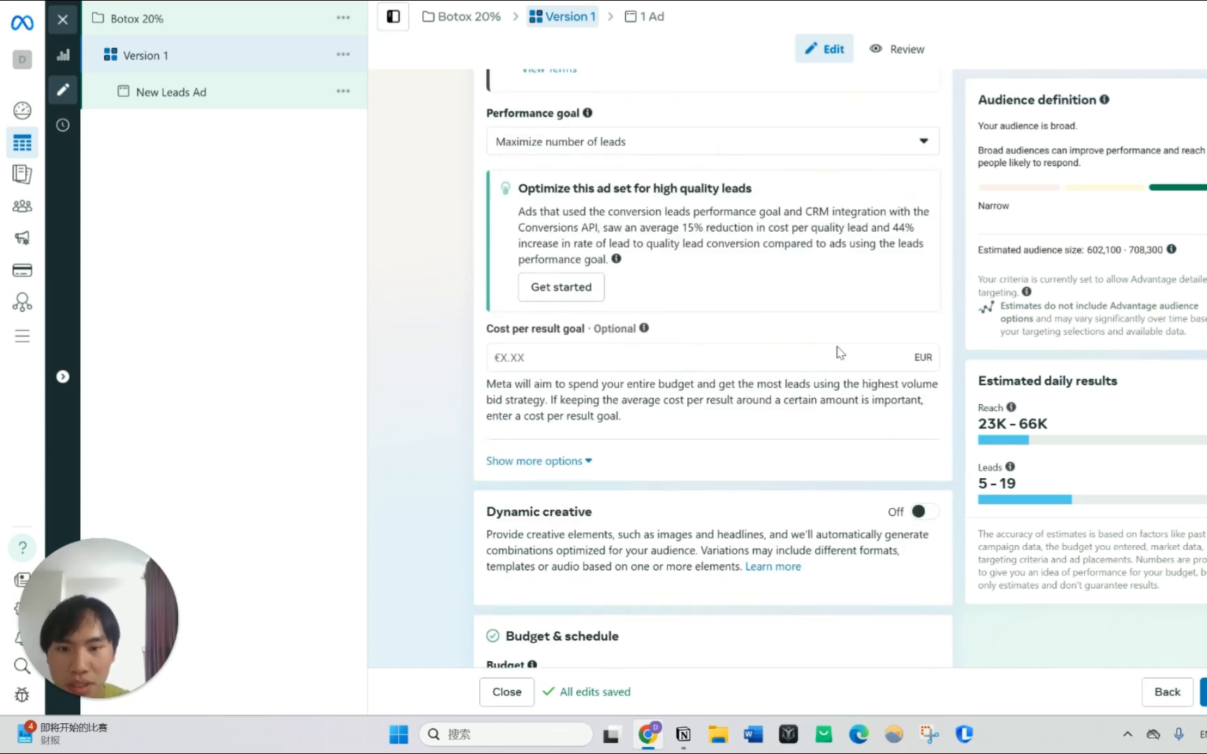
drag(515, 187, 769, 197)
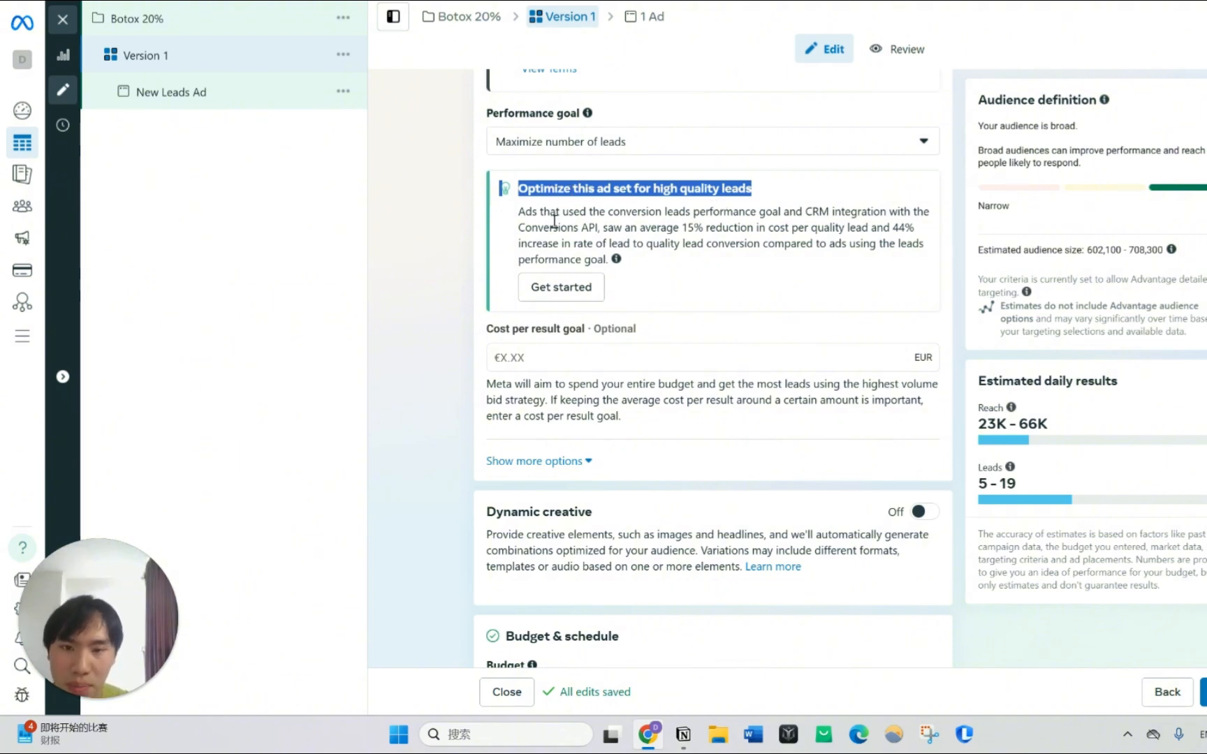
click(433, 252)
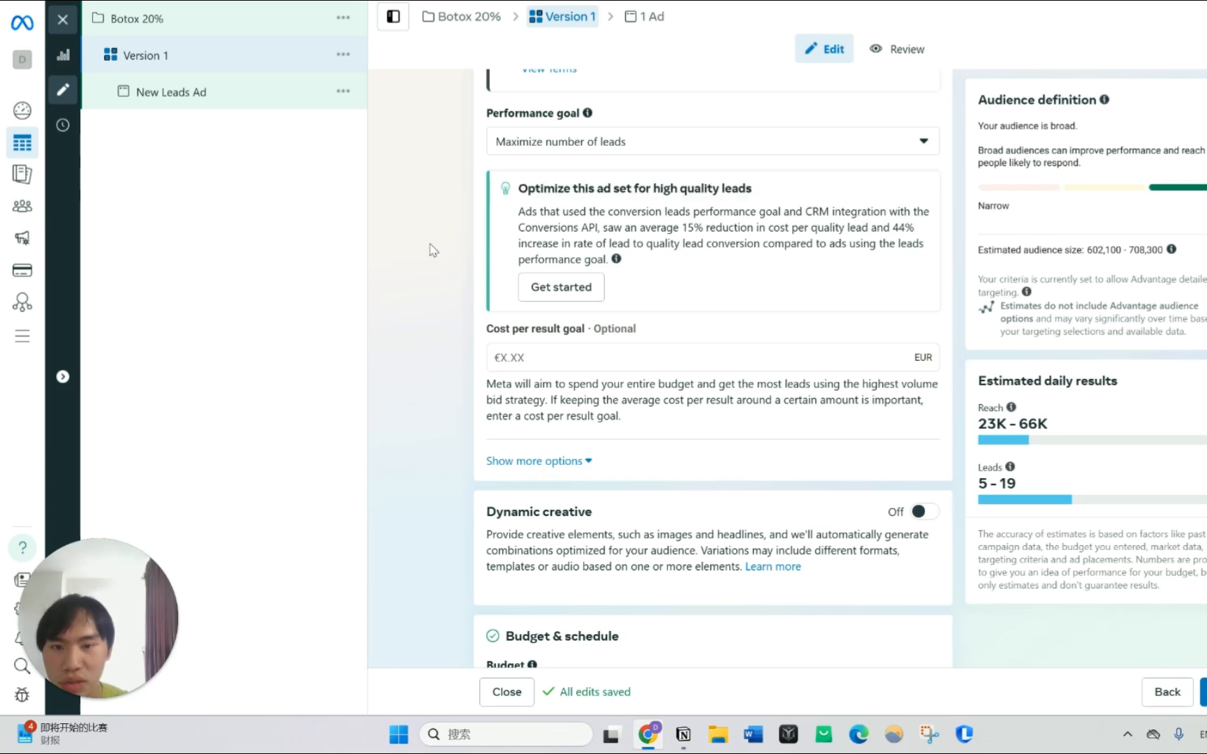
Set the ad set's daily budget to €50
scroll(518, 234, down, 2)
scroll(518, 233, down, 2)
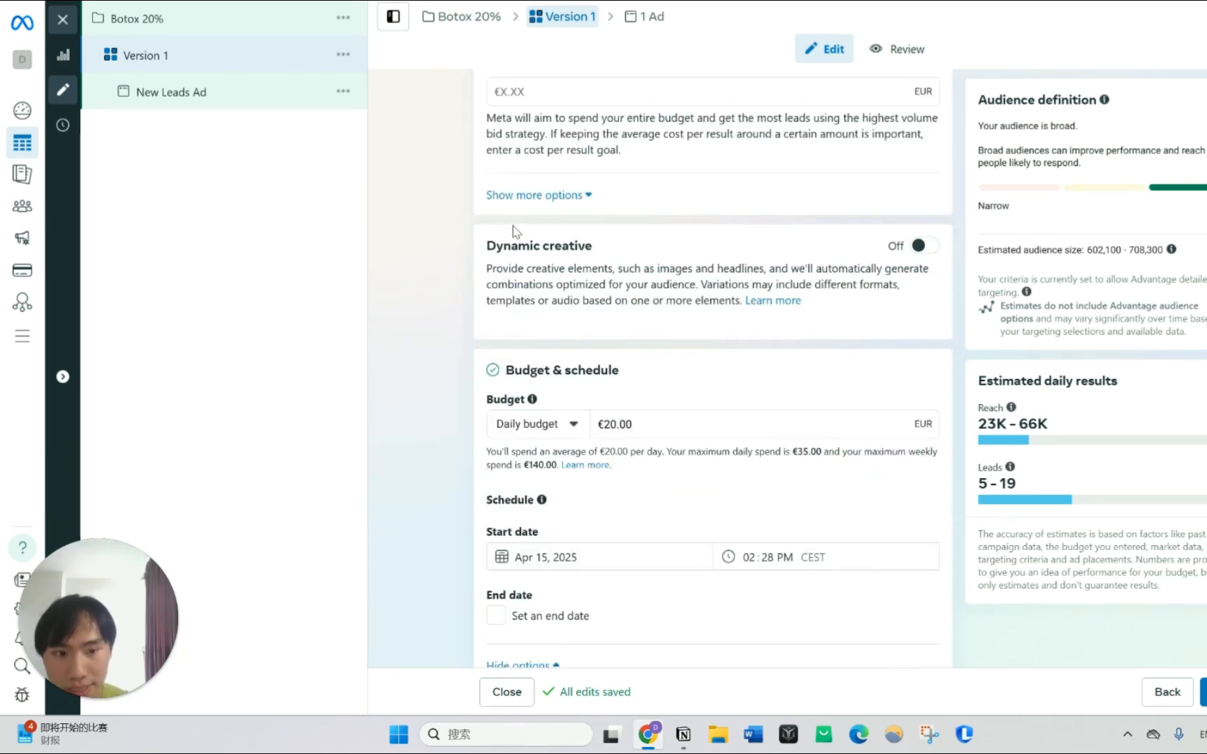
scroll(513, 224, down, 2)
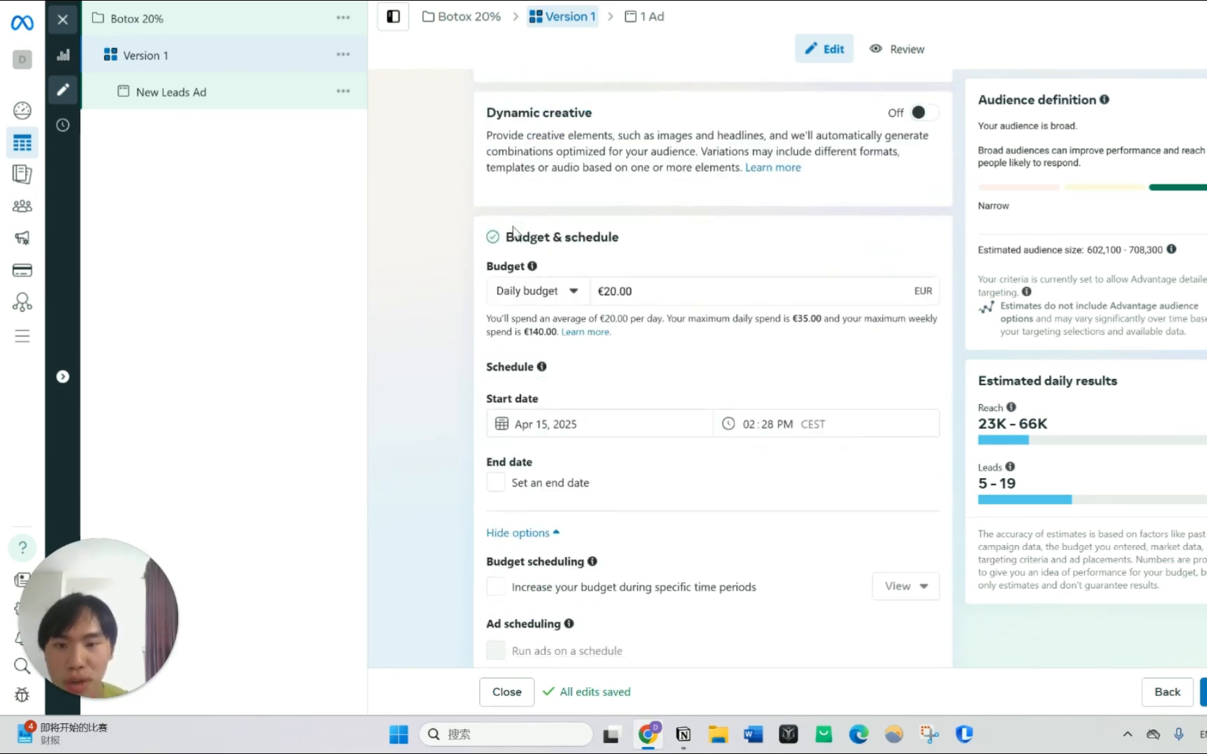
click(651, 294)
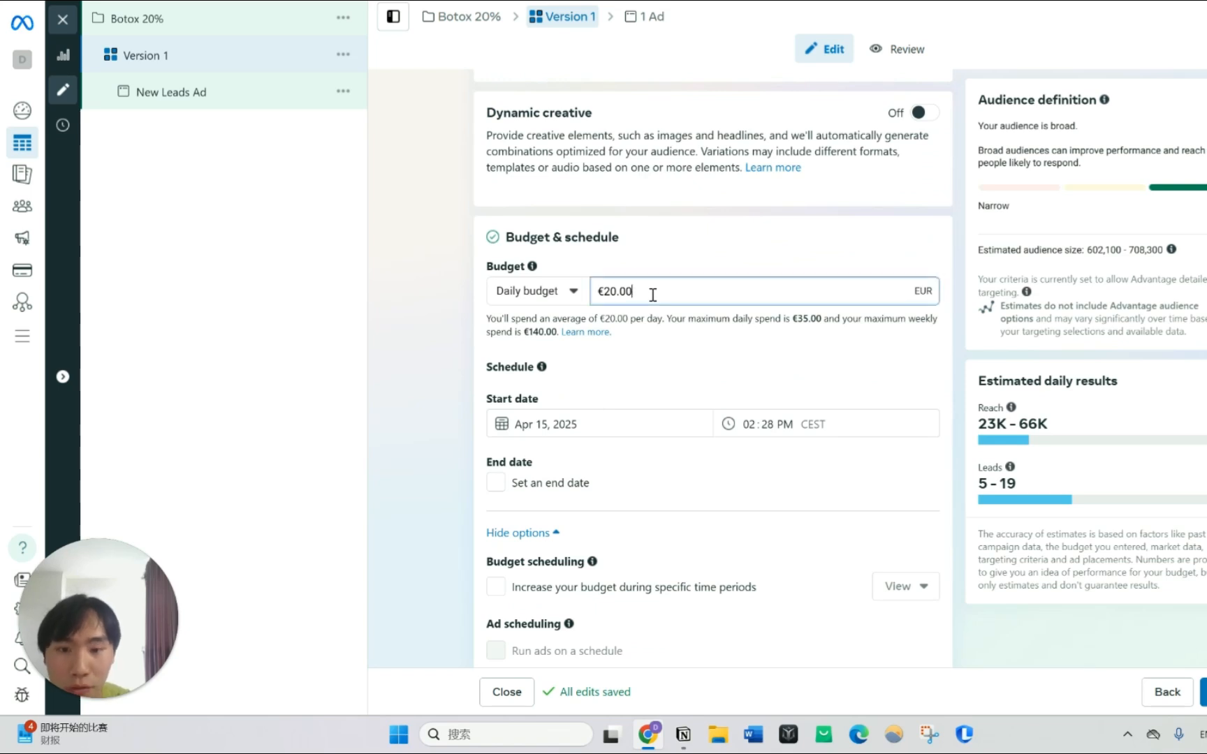
drag(652, 294, 602, 288)
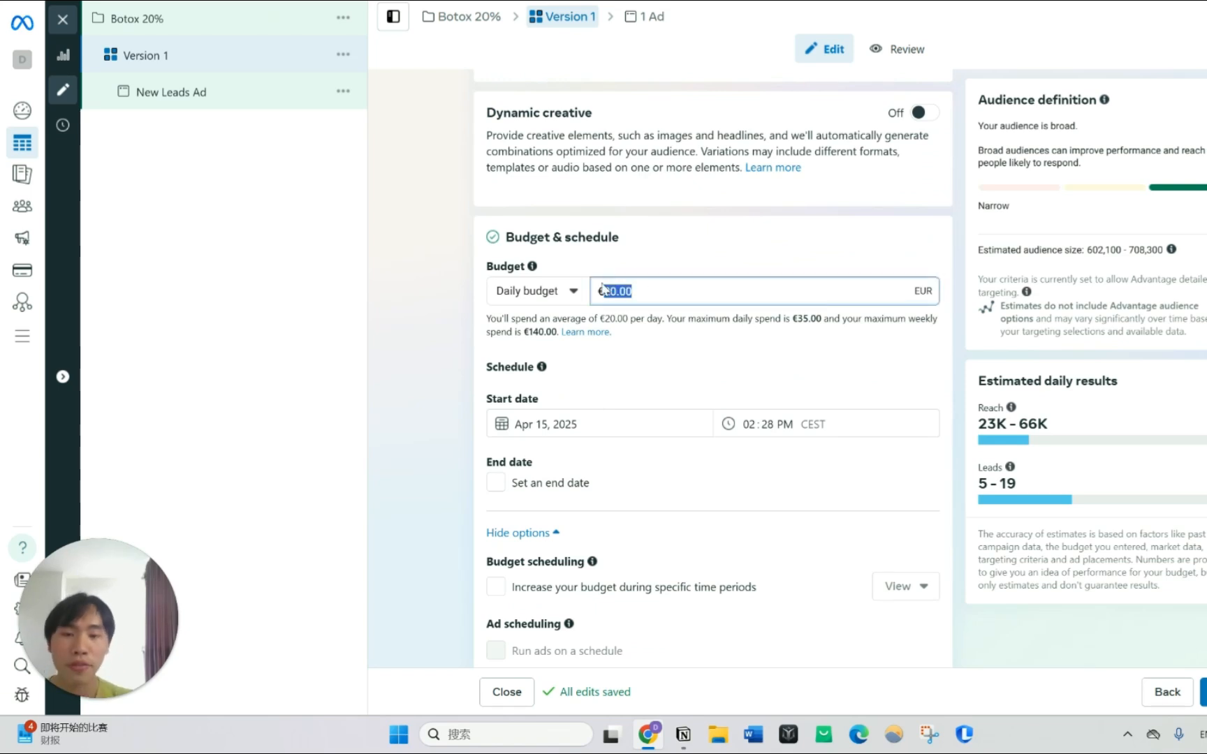
text(50)
click(633, 271)
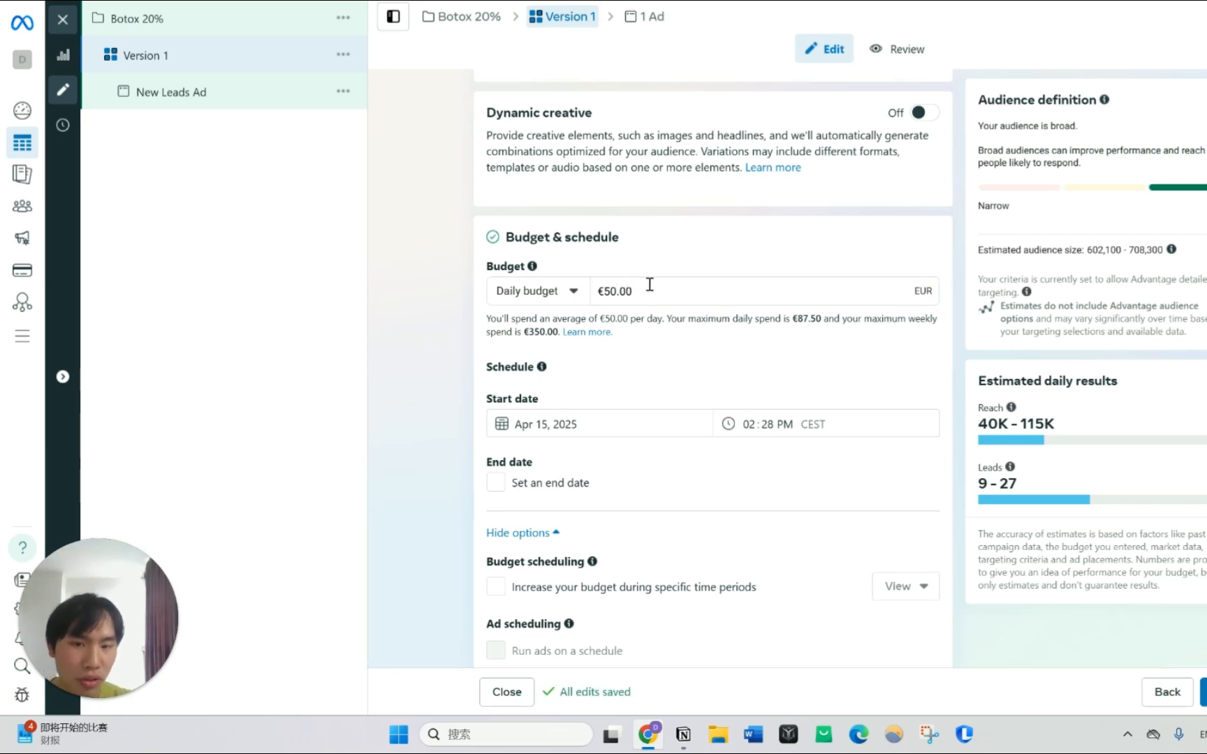
Turn on an end date for the ad set's schedule, keeping Apr 17, 2025 at 02:28 PM
scroll(638, 426, down, 2)
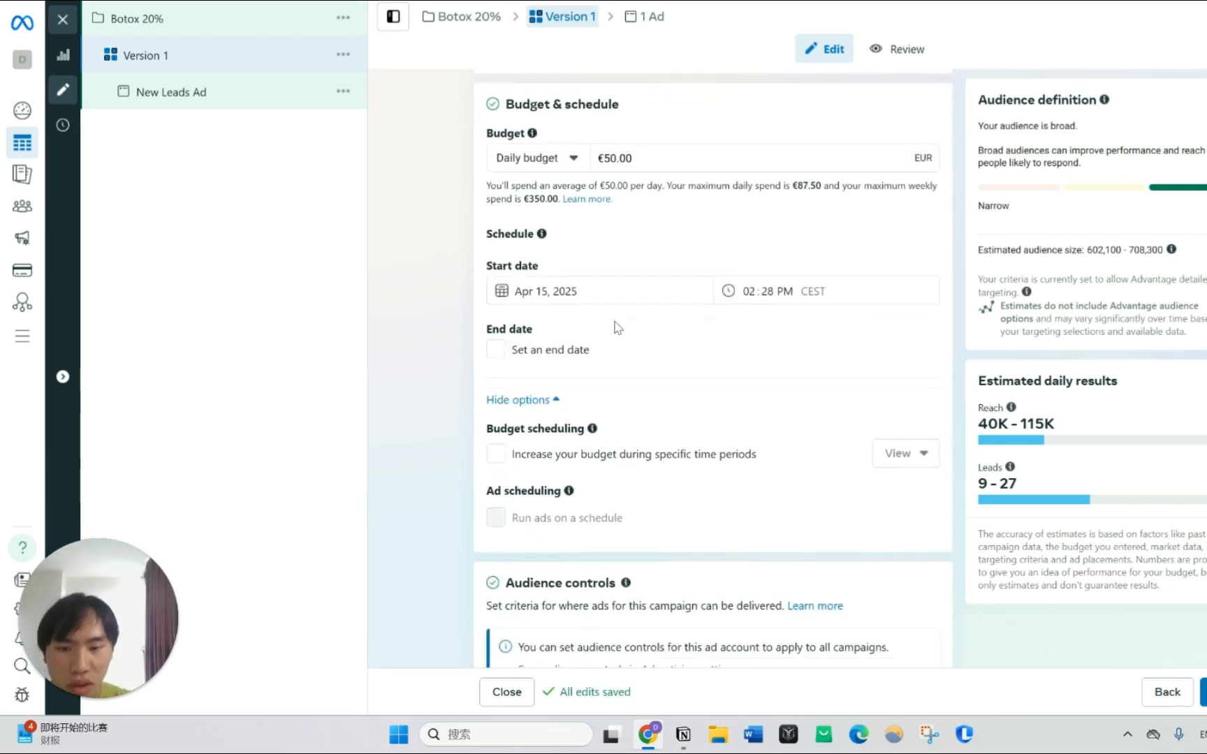
click(495, 350)
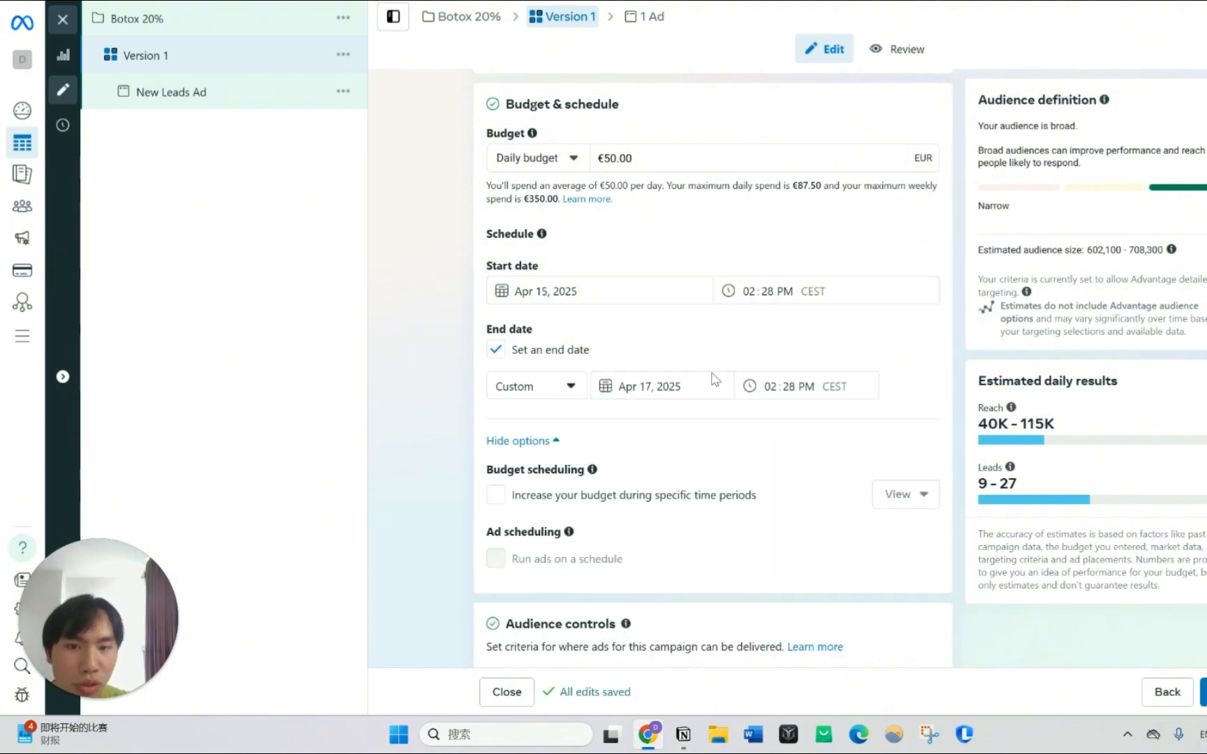
scroll(712, 377, down, 4)
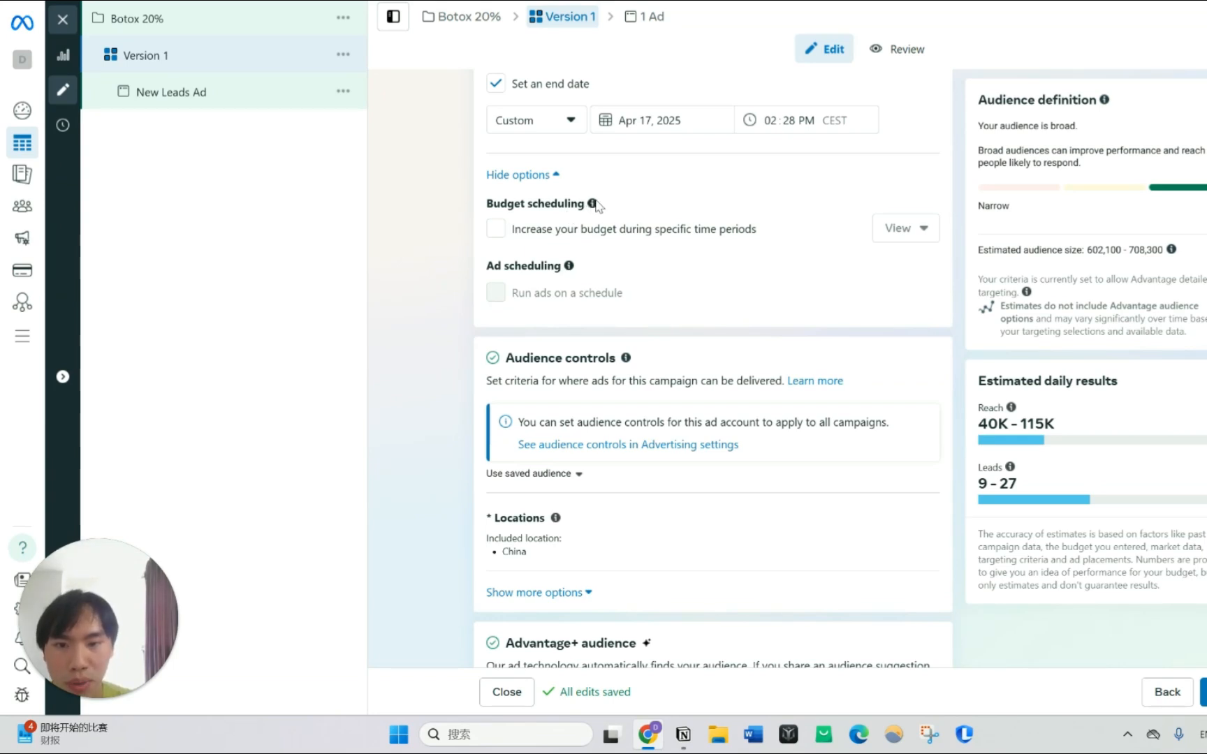
mouse_move(592, 207)
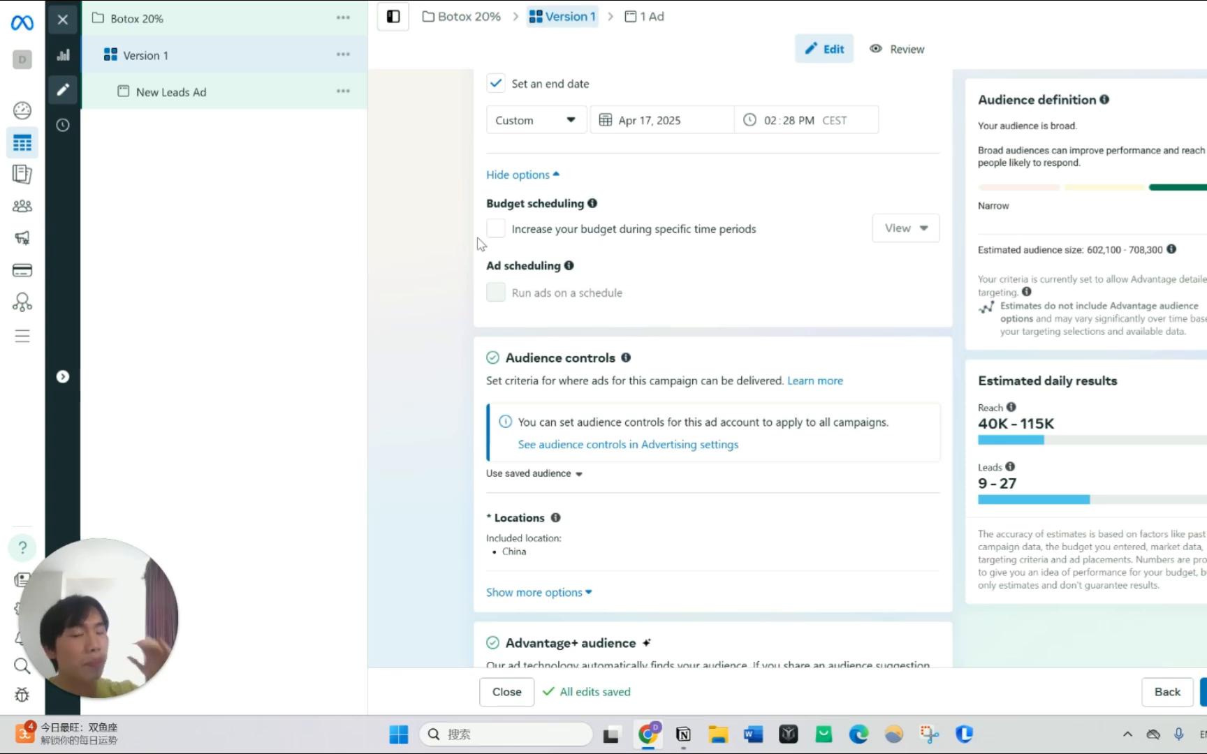
Edit the ad set's audience locations and include London, England, United Kingdom
scroll(493, 241, down, 2)
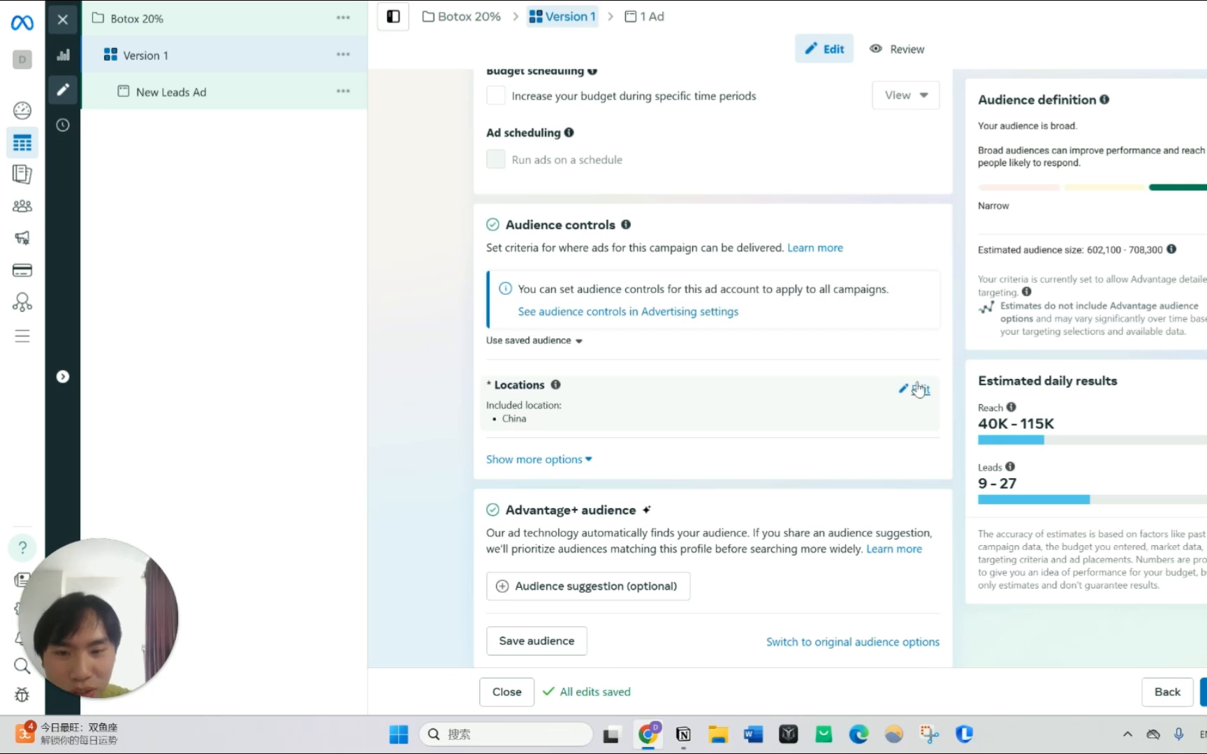
click(918, 389)
scroll(610, 339, down, 2)
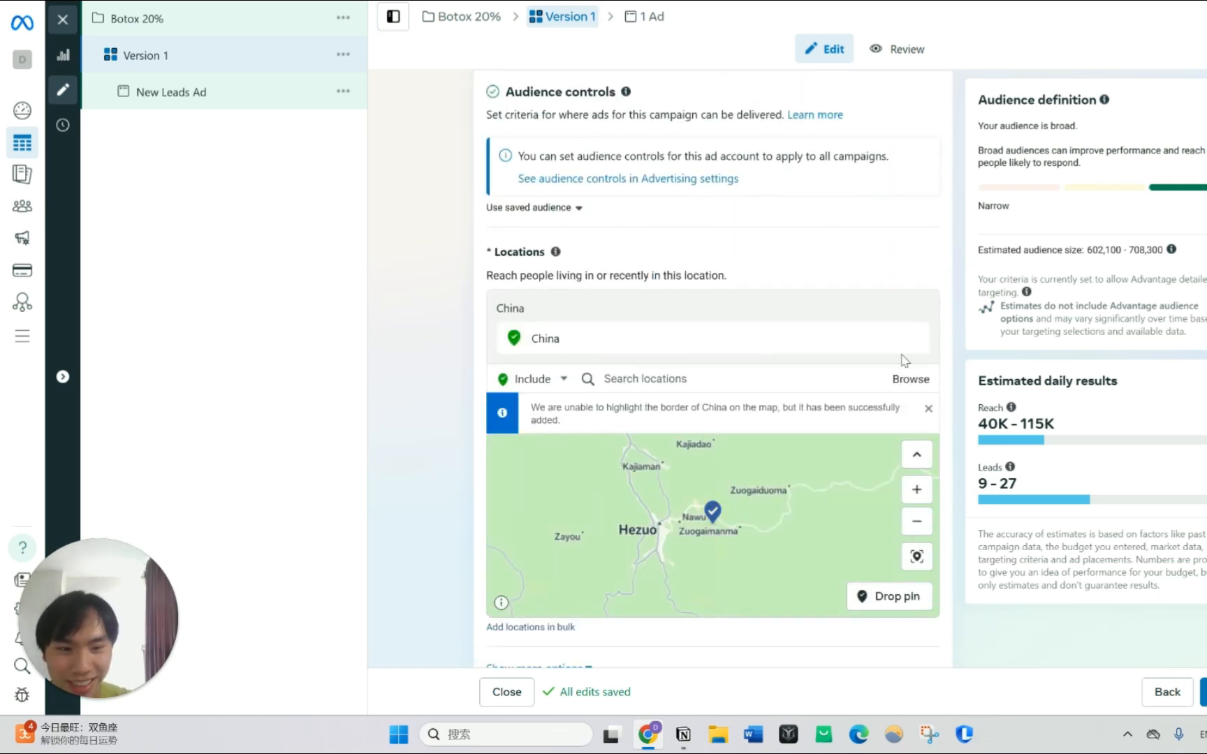
click(892, 339)
click(599, 338)
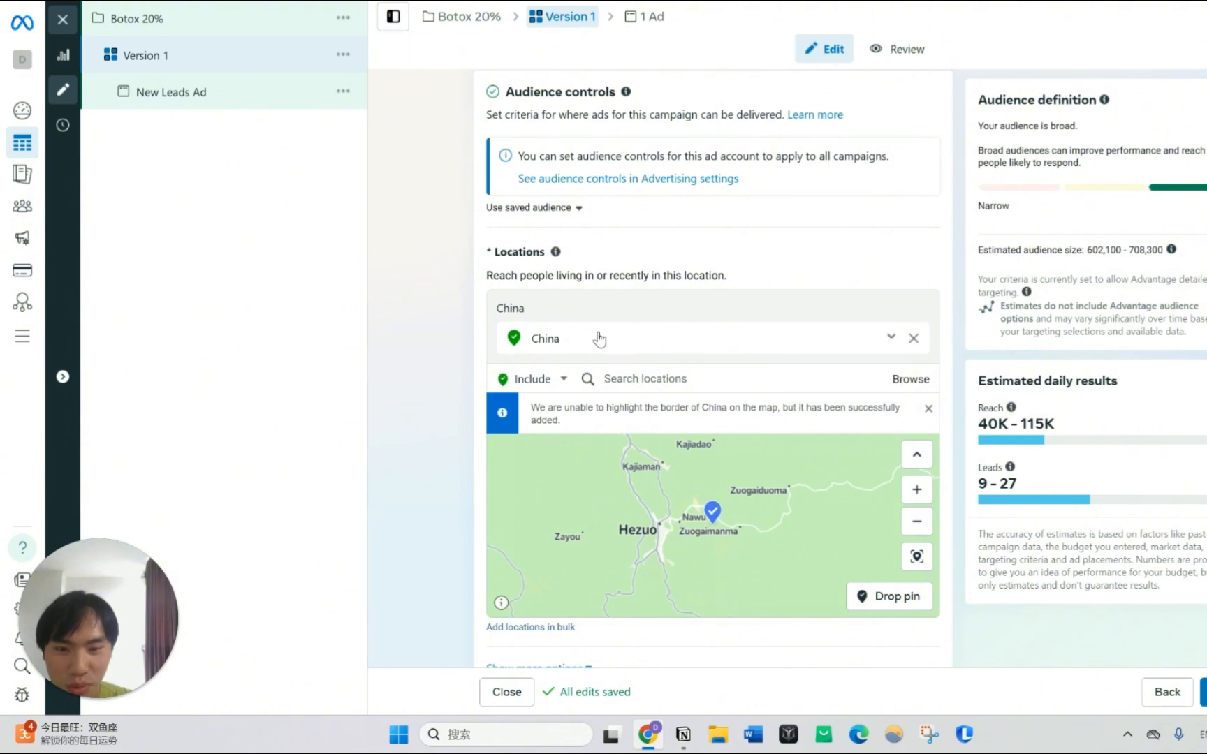
click(646, 382)
text(londo)
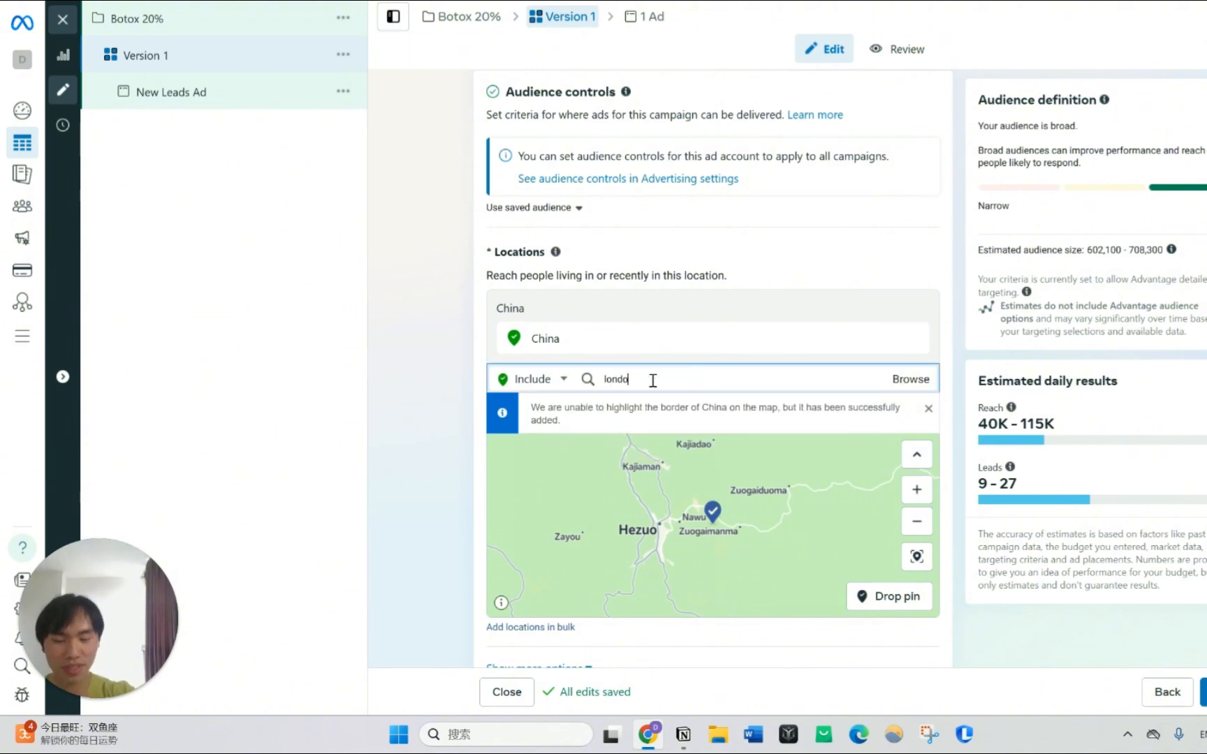
text(n united)
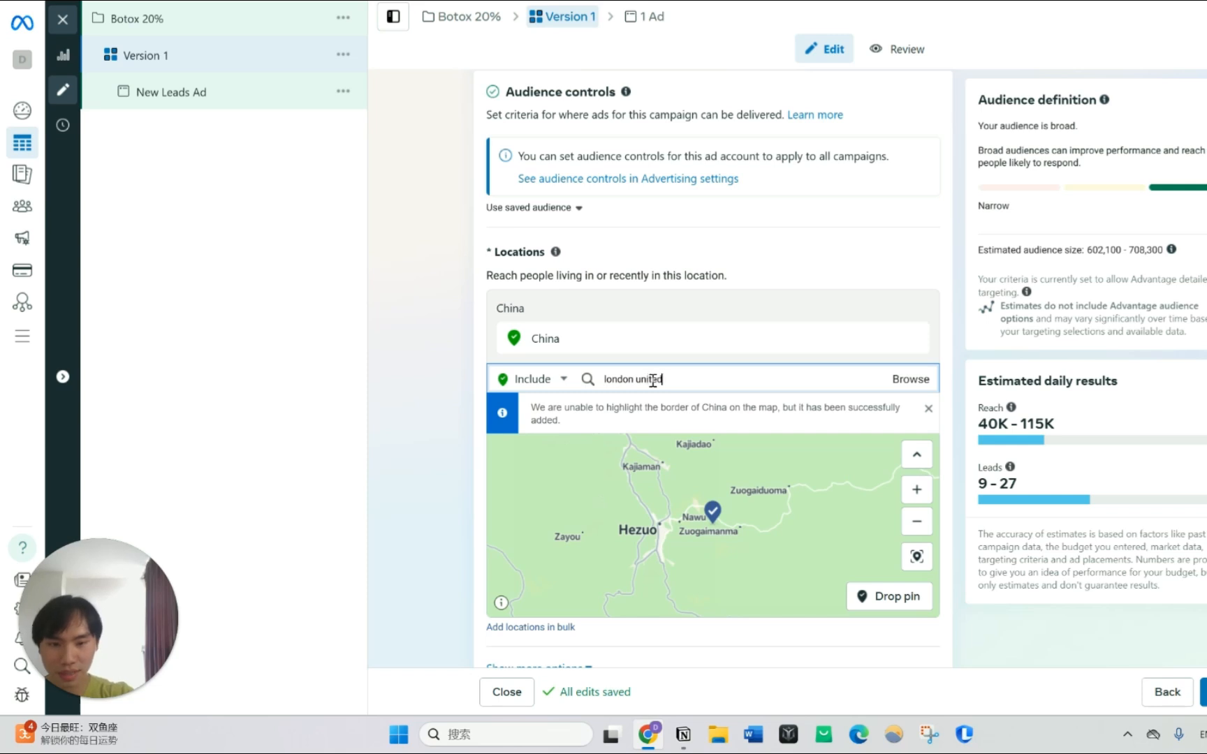
click(701, 354)
Set the radius around London to 10 mi and check the covered area on the map
scroll(776, 395, down, 2)
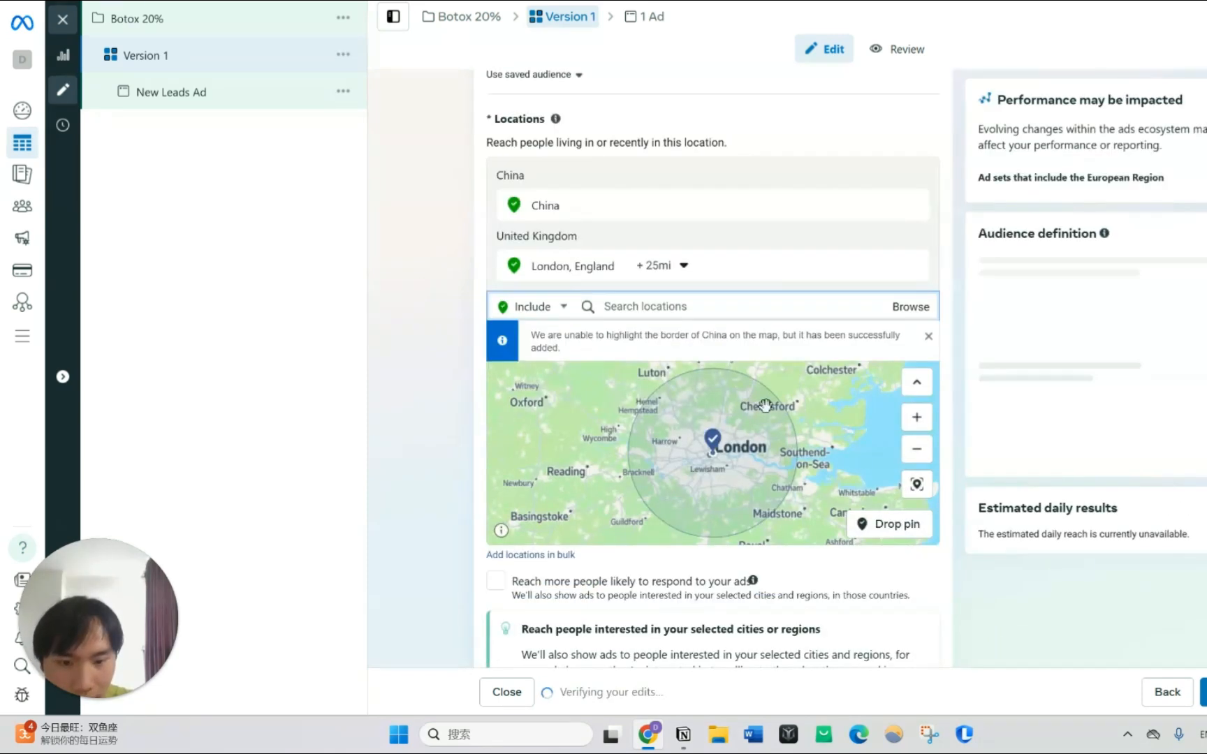
click(681, 266)
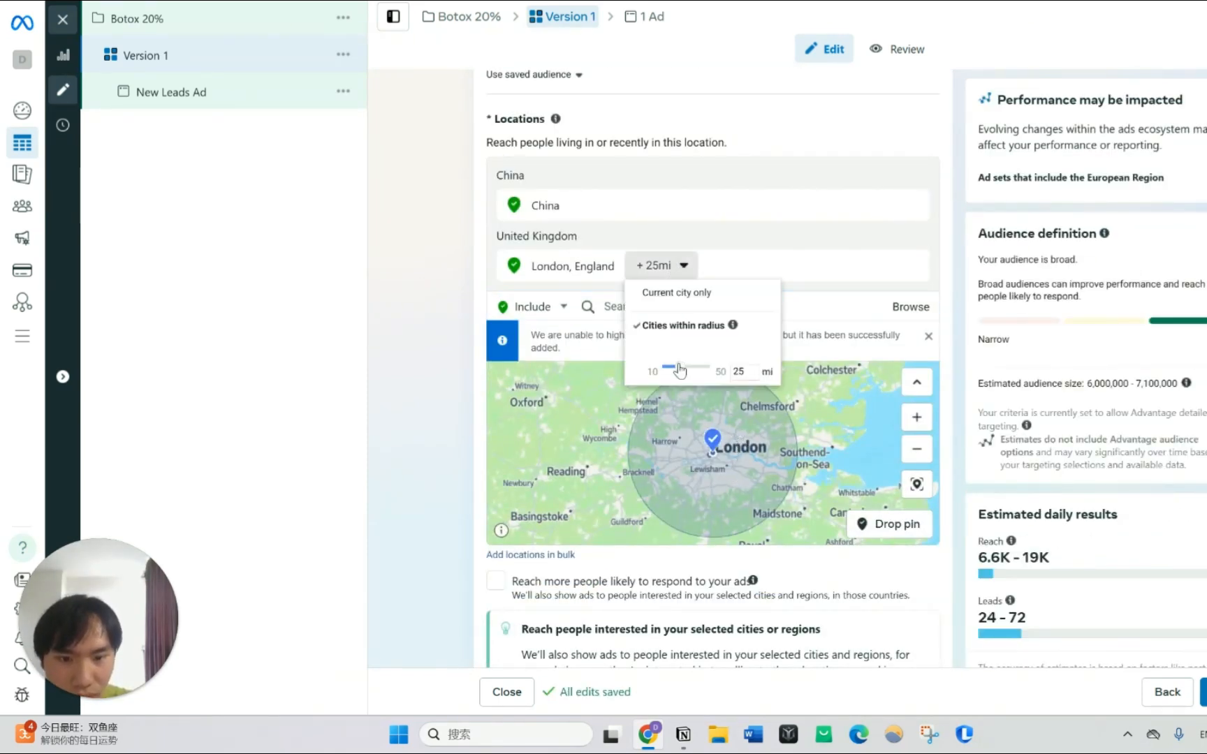
drag(680, 370, 665, 369)
scroll(719, 438, up, 5)
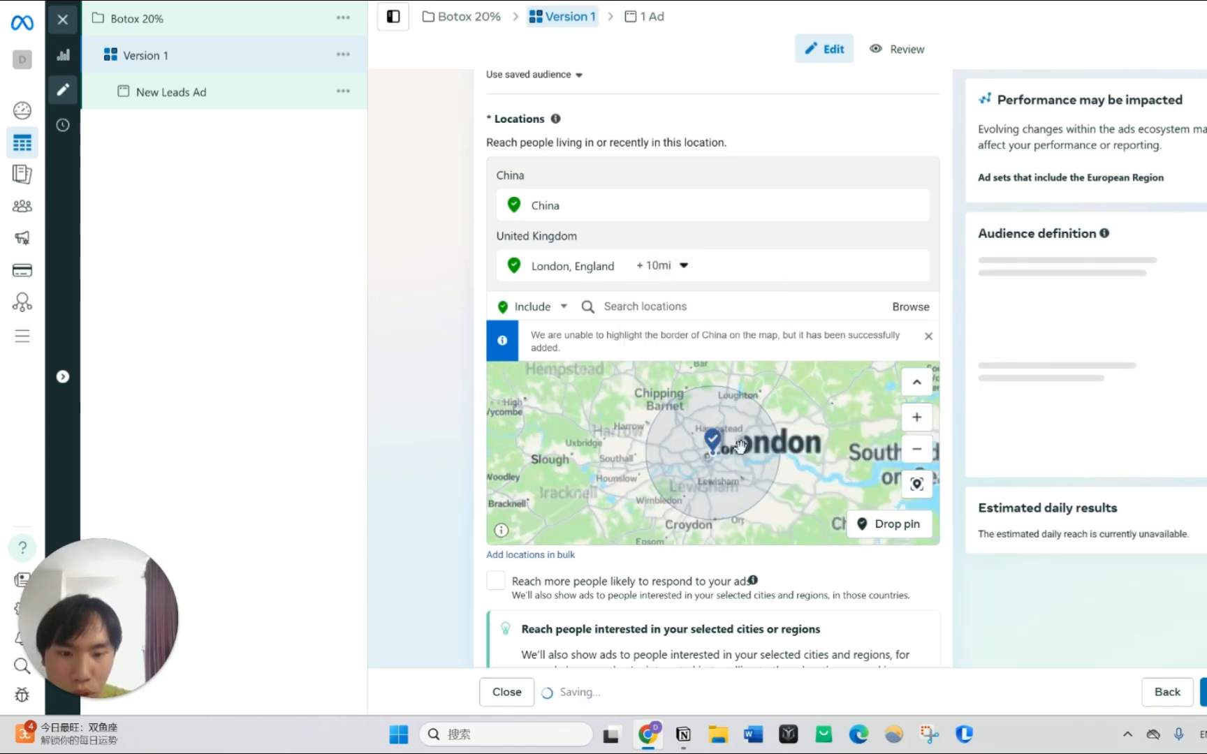
scroll(737, 452, down, 4)
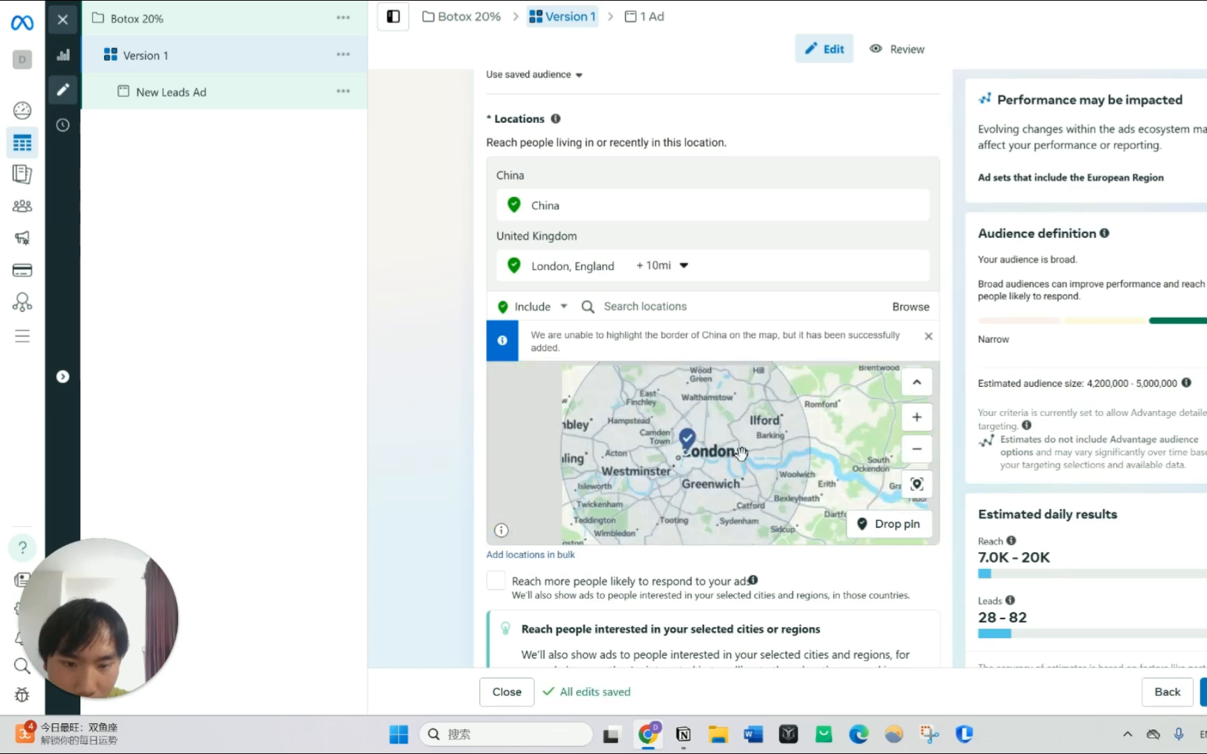
Turn on reaching more people likely to respond to the ads, and read the explanation of that option
scroll(454, 402, down, 4)
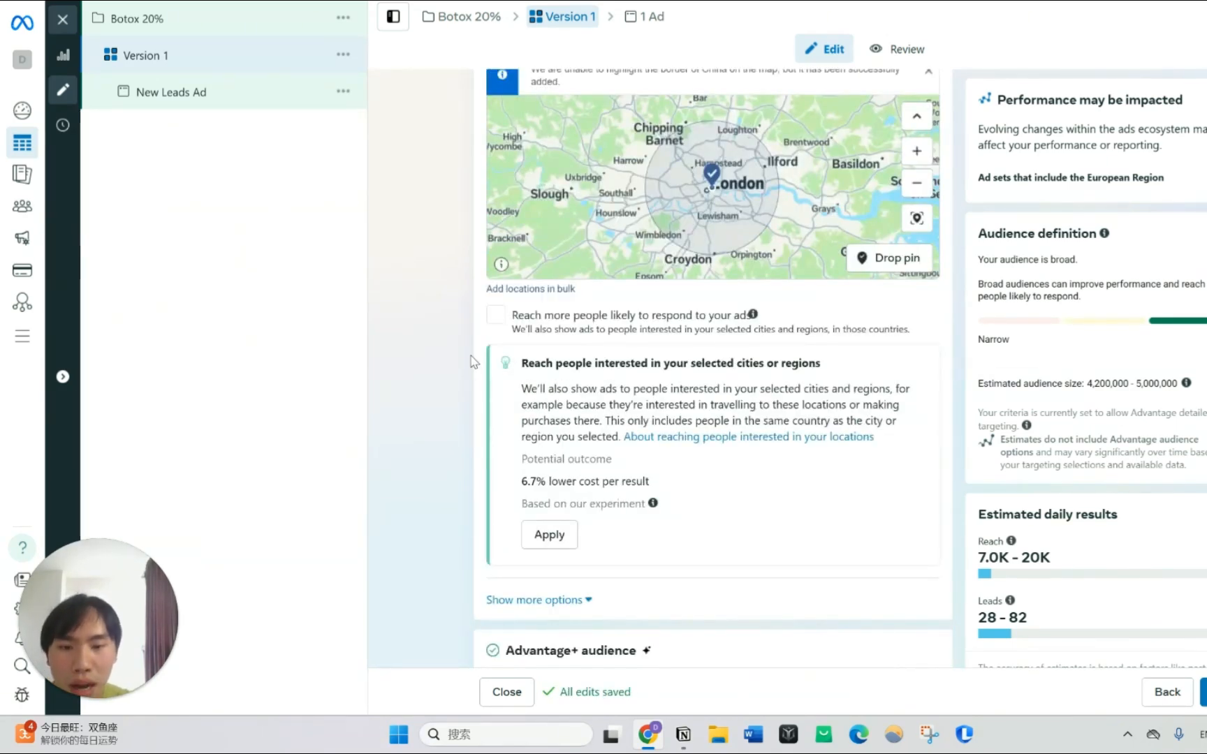
click(495, 317)
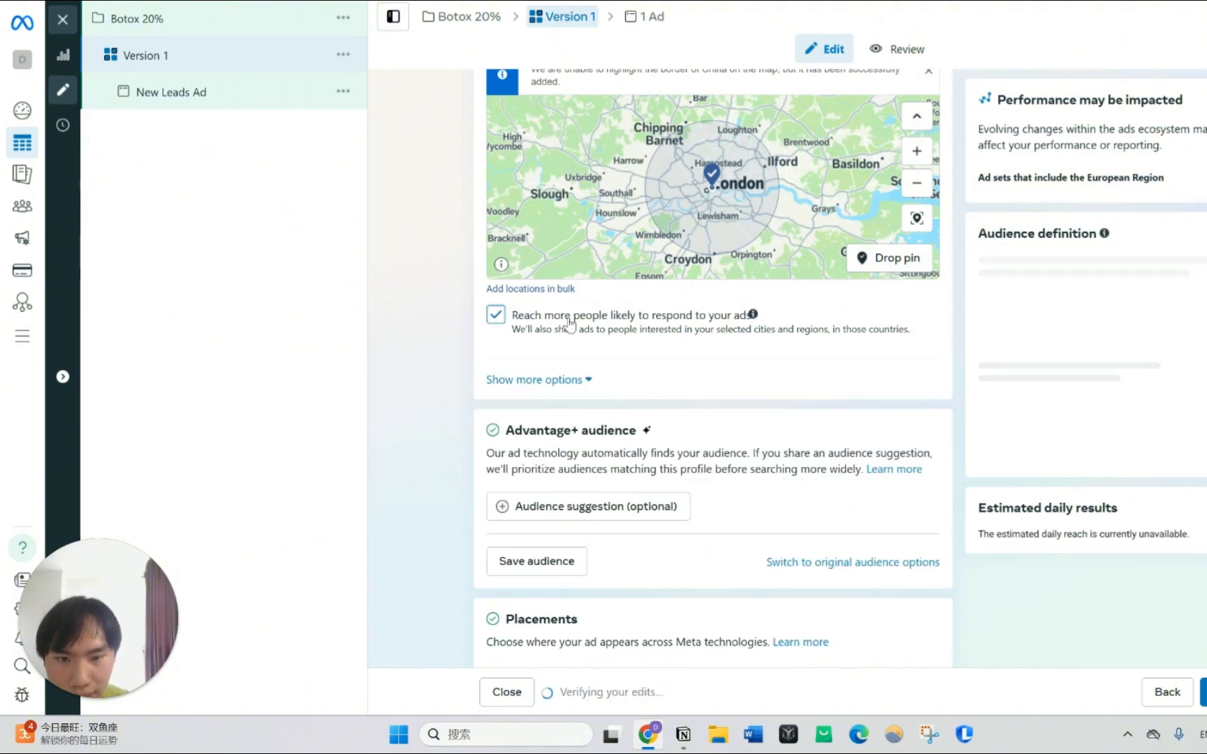
mouse_move(752, 316)
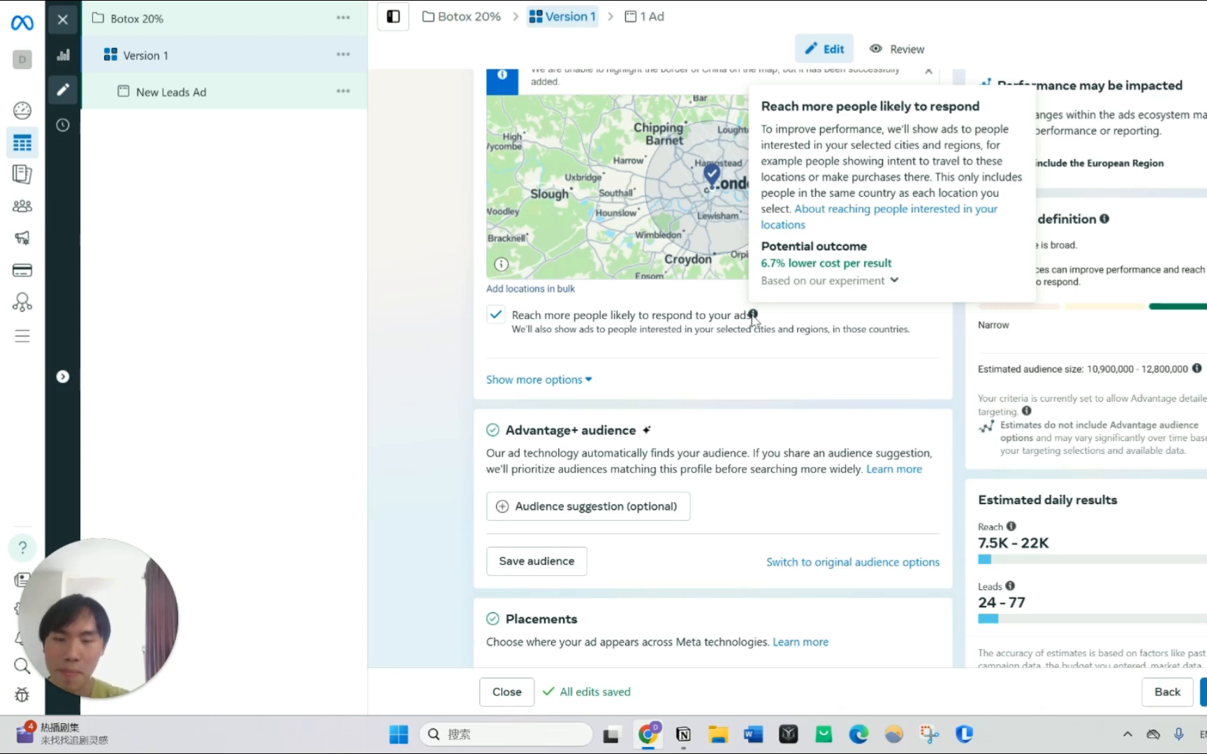
Set the Advantage+ audience suggestion to women with a minimum age of 21
scroll(545, 349, down, 2)
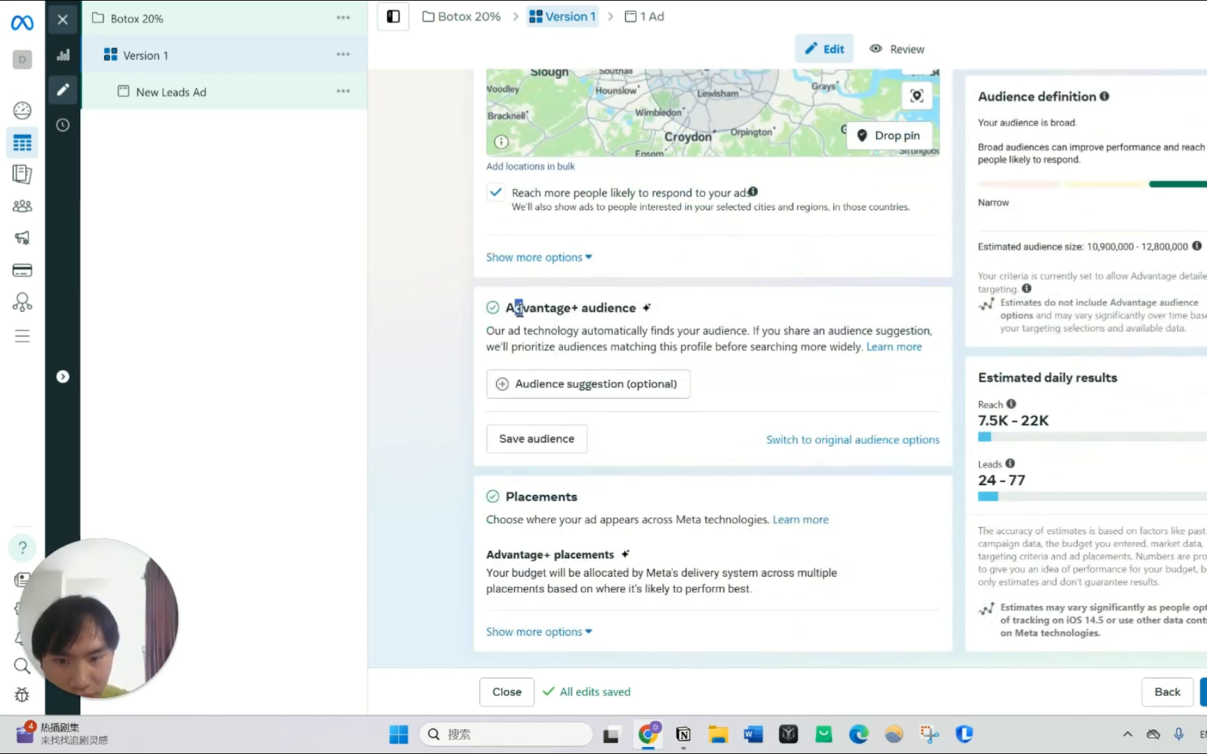
triple_click(532, 309)
click(533, 308)
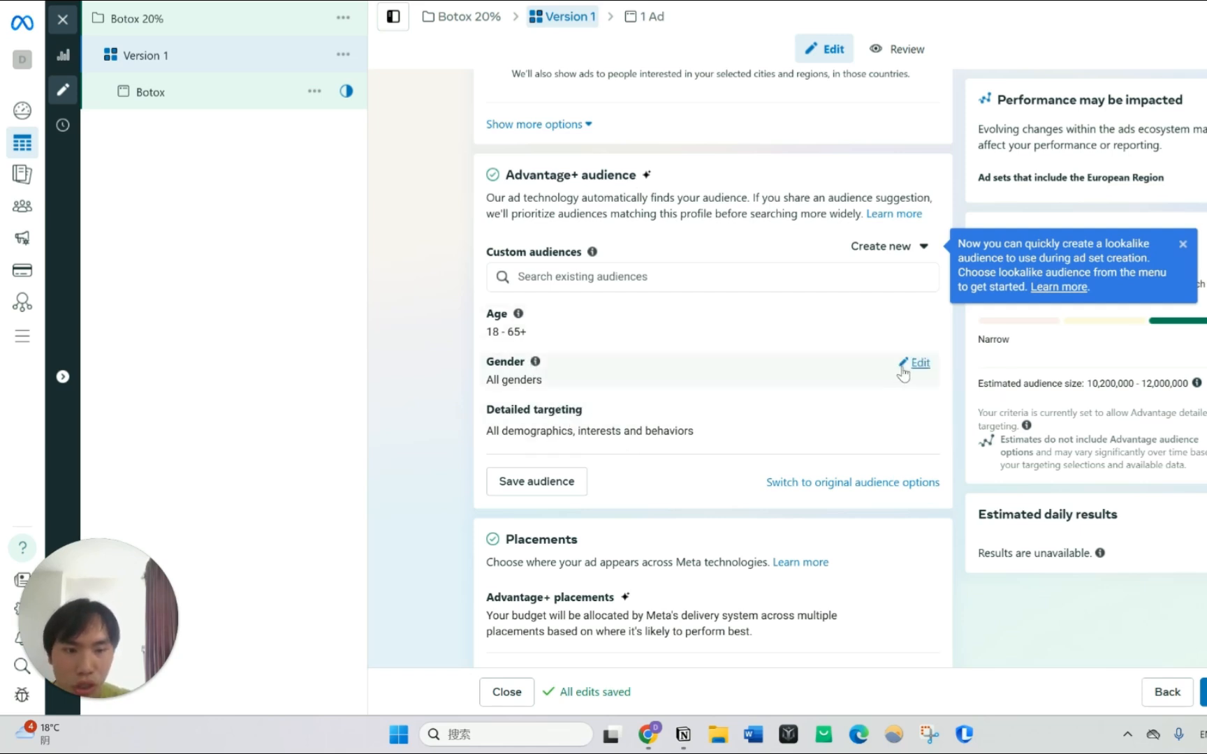
click(908, 368)
click(625, 390)
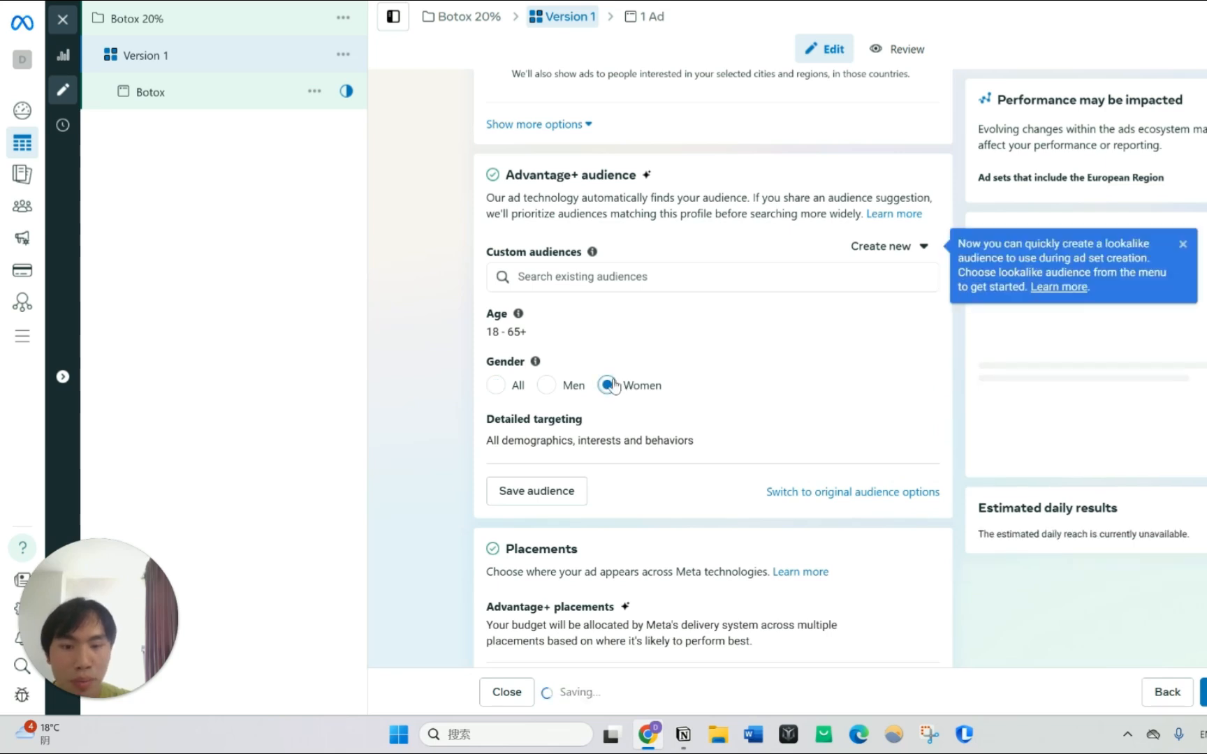
click(911, 323)
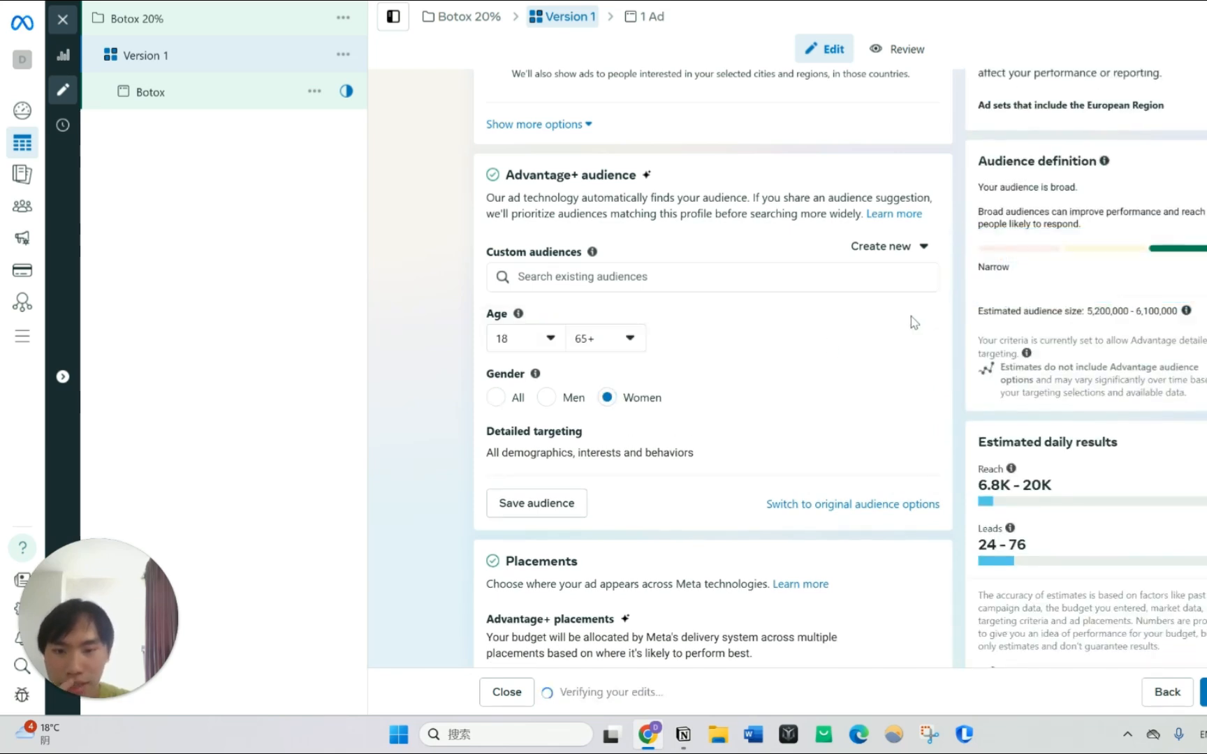
click(539, 341)
click(512, 465)
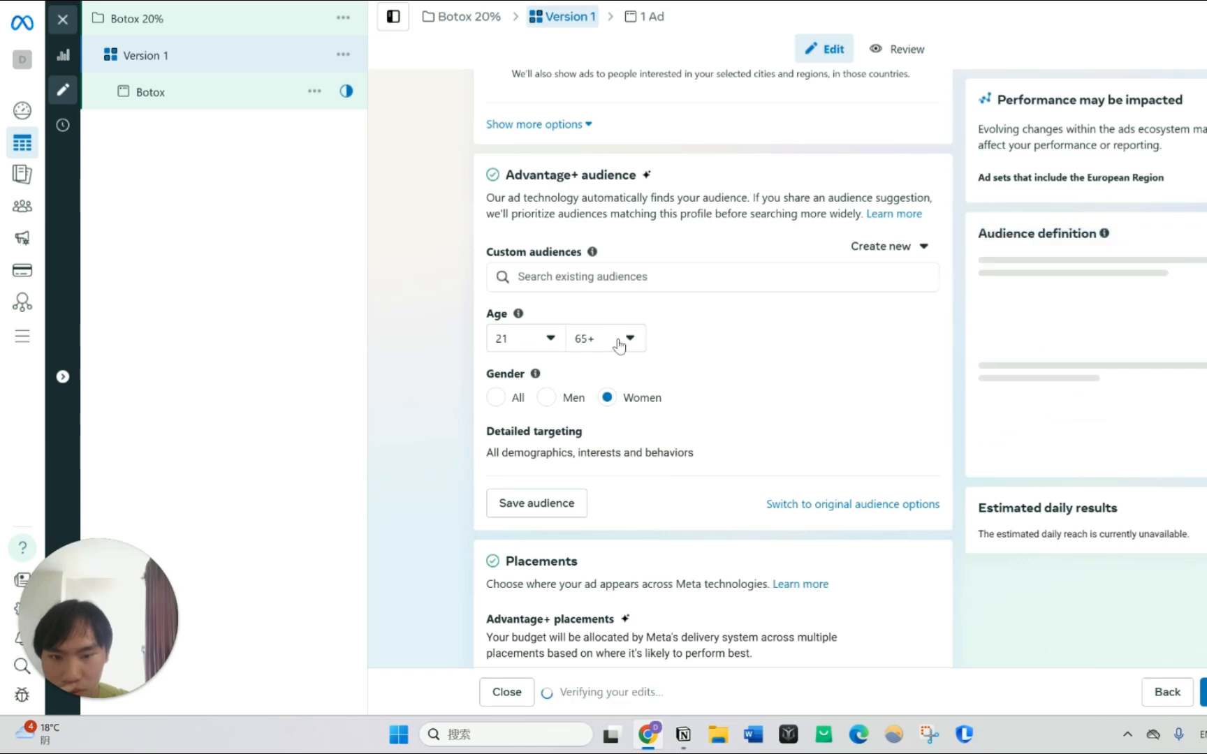
Save the audience under the name "Demo Account"
click(534, 503)
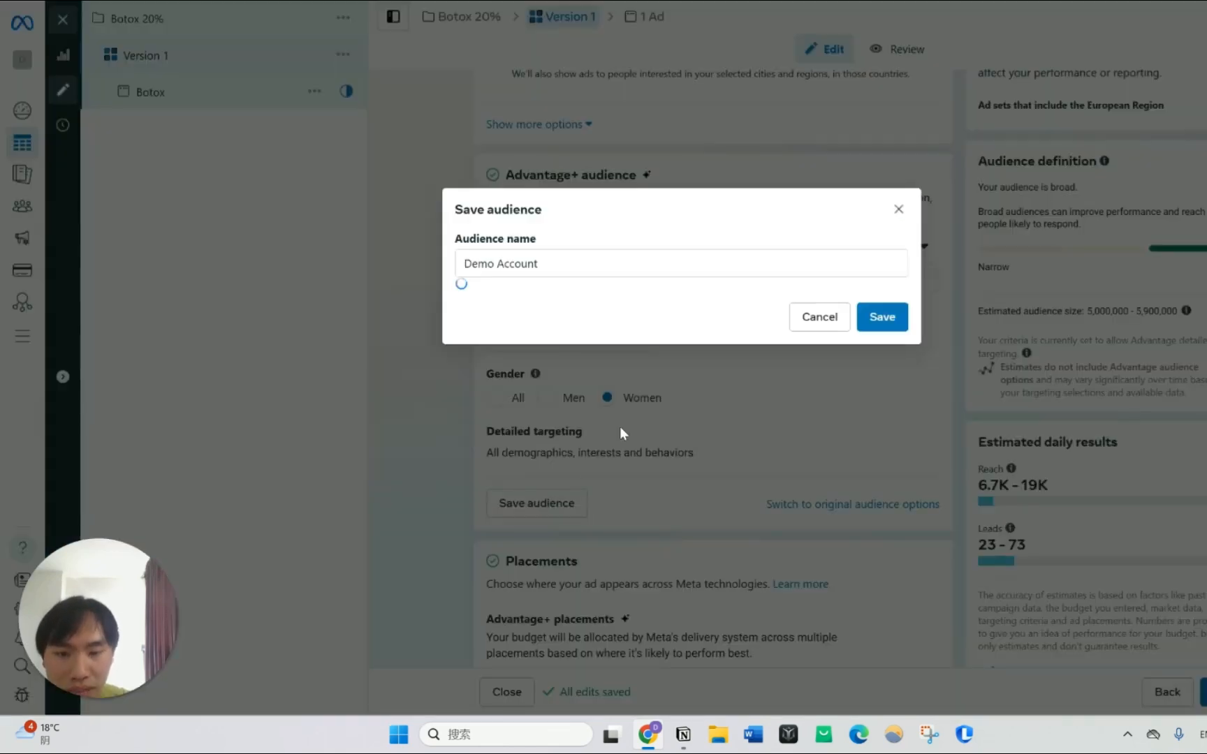
click(890, 510)
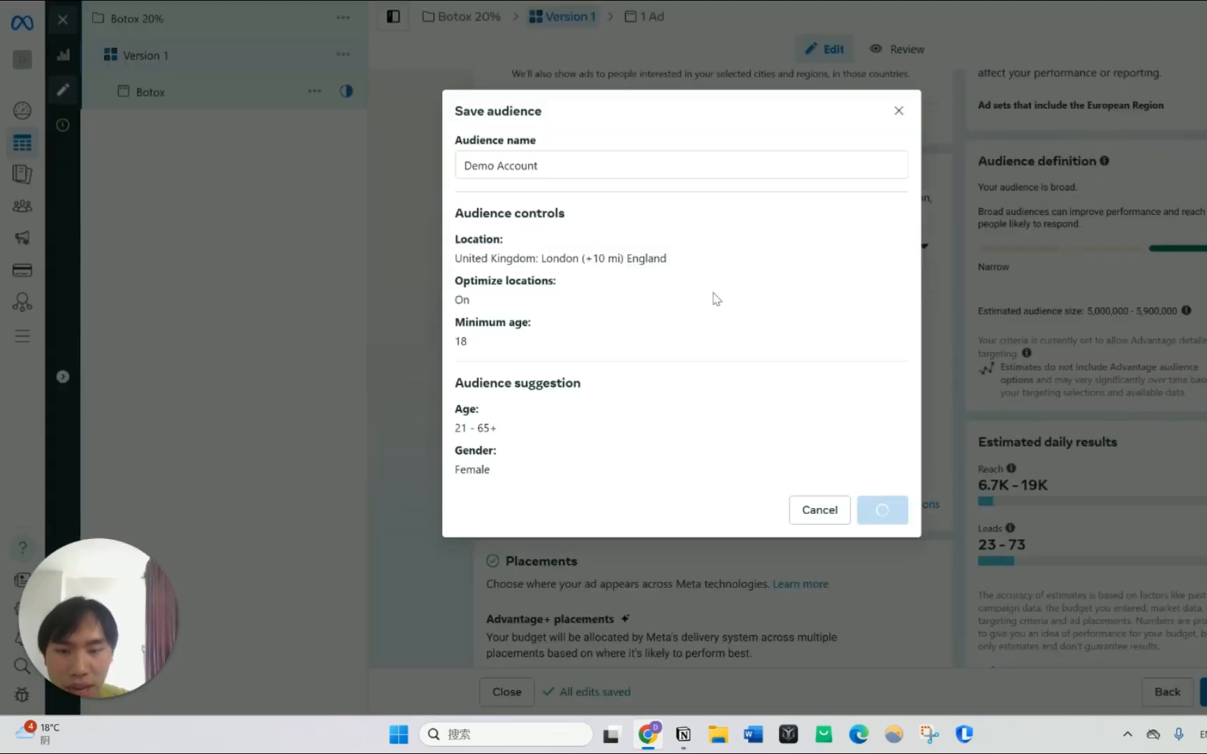
scroll(703, 285, down, 10)
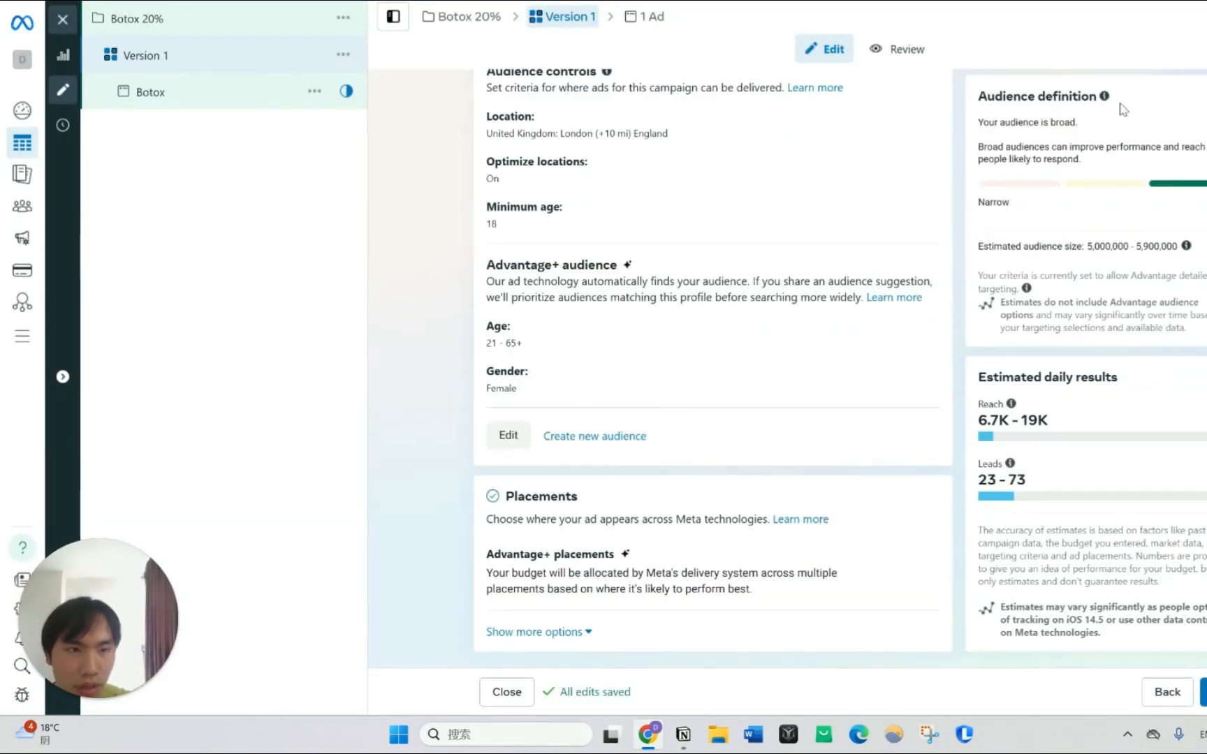
Open the Botox ad and review its name, identity, ad format and instant form destination
click(139, 91)
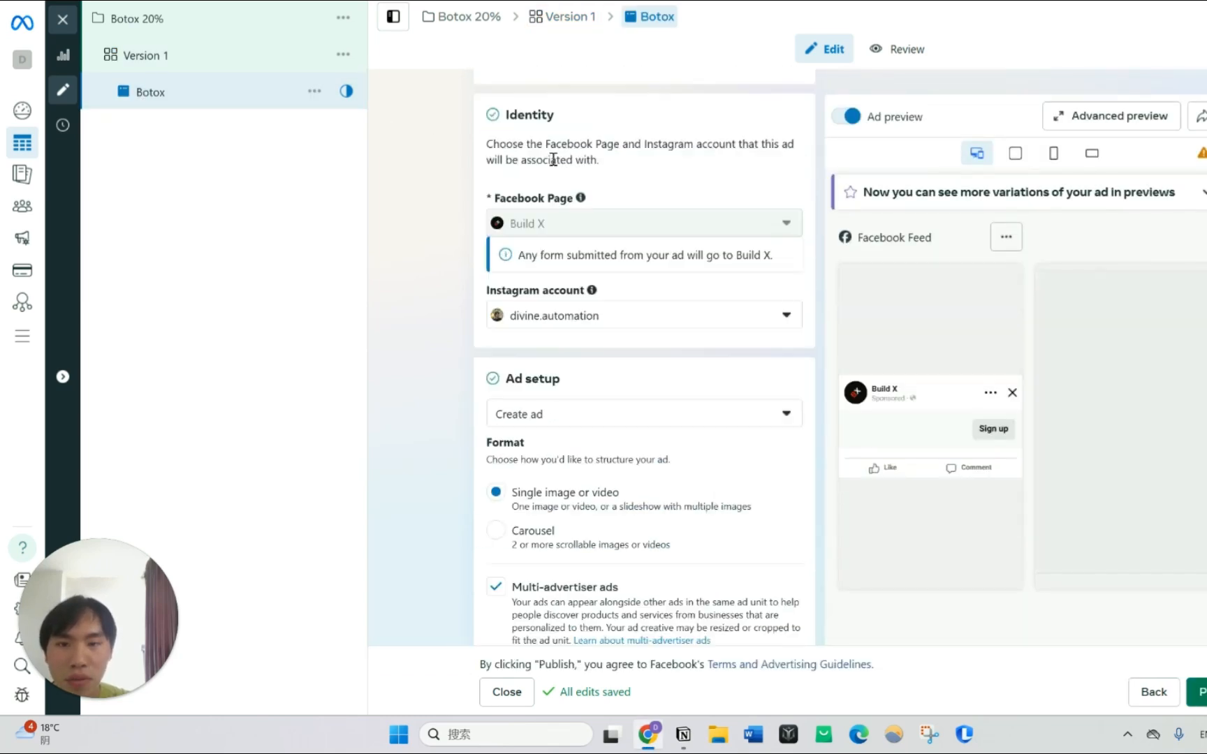
double_click(563, 131)
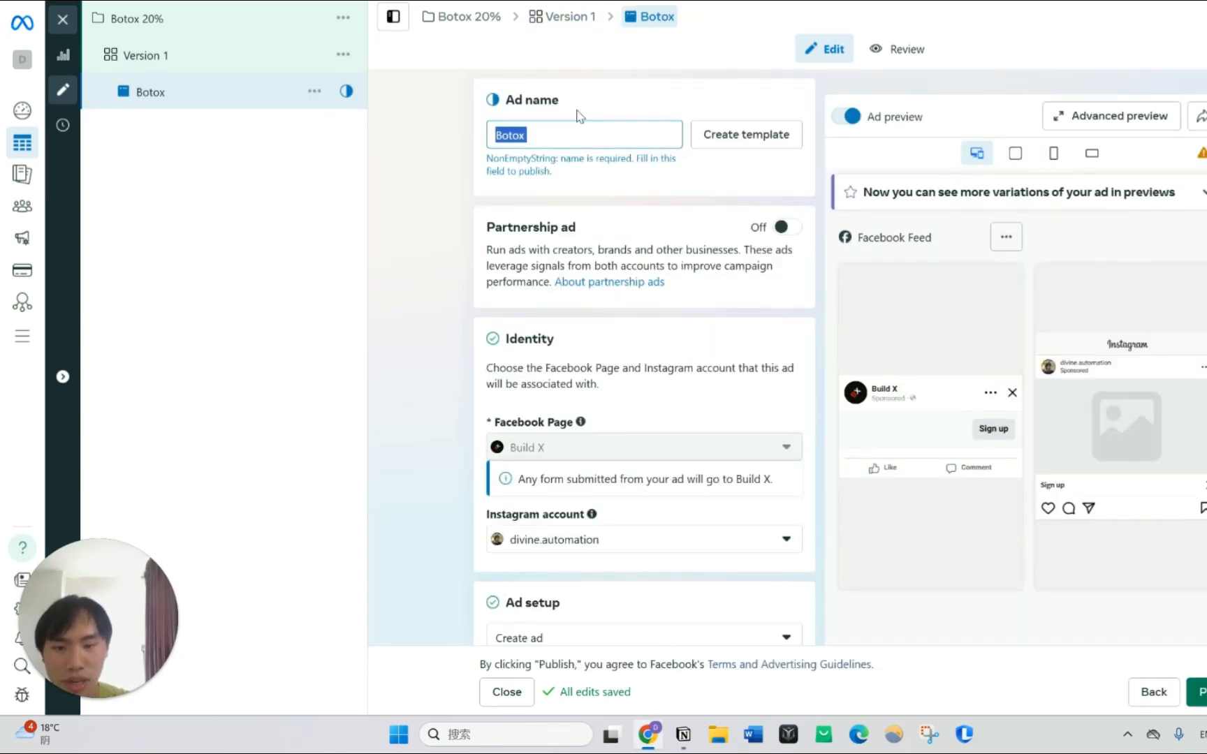
scroll(544, 253, down, 2)
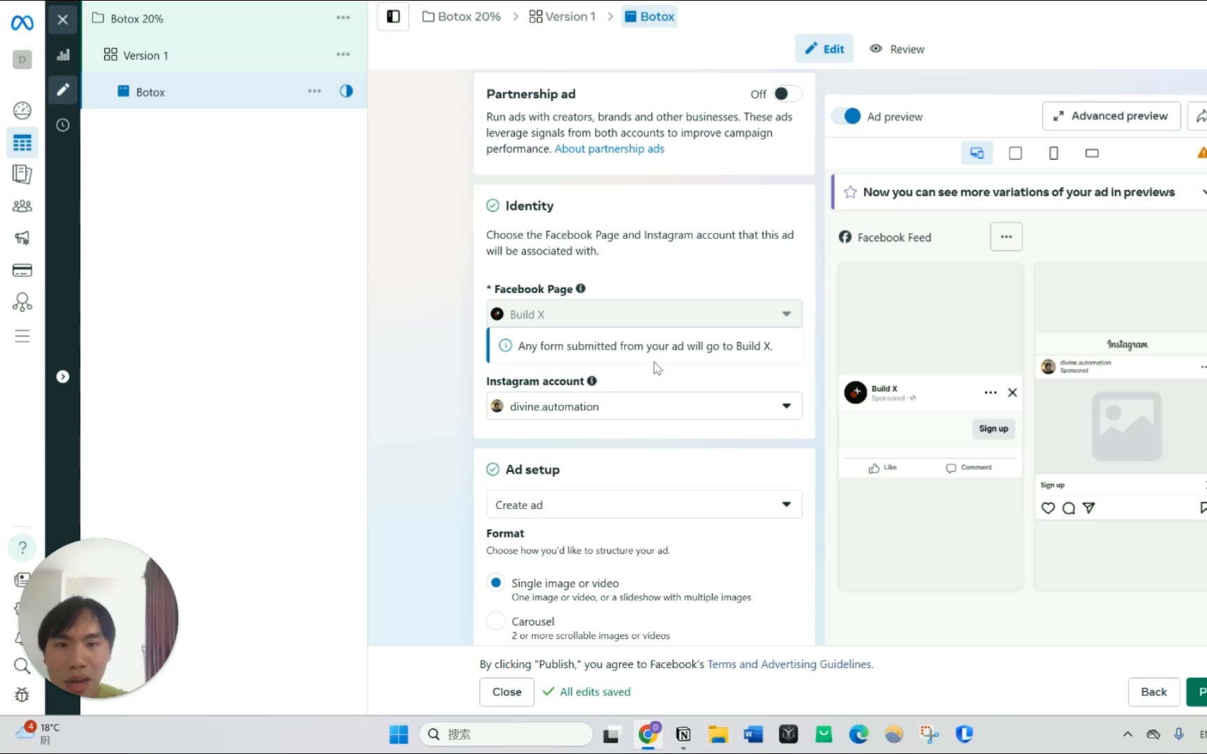
scroll(653, 363, up, 2)
scroll(653, 360, down, 6)
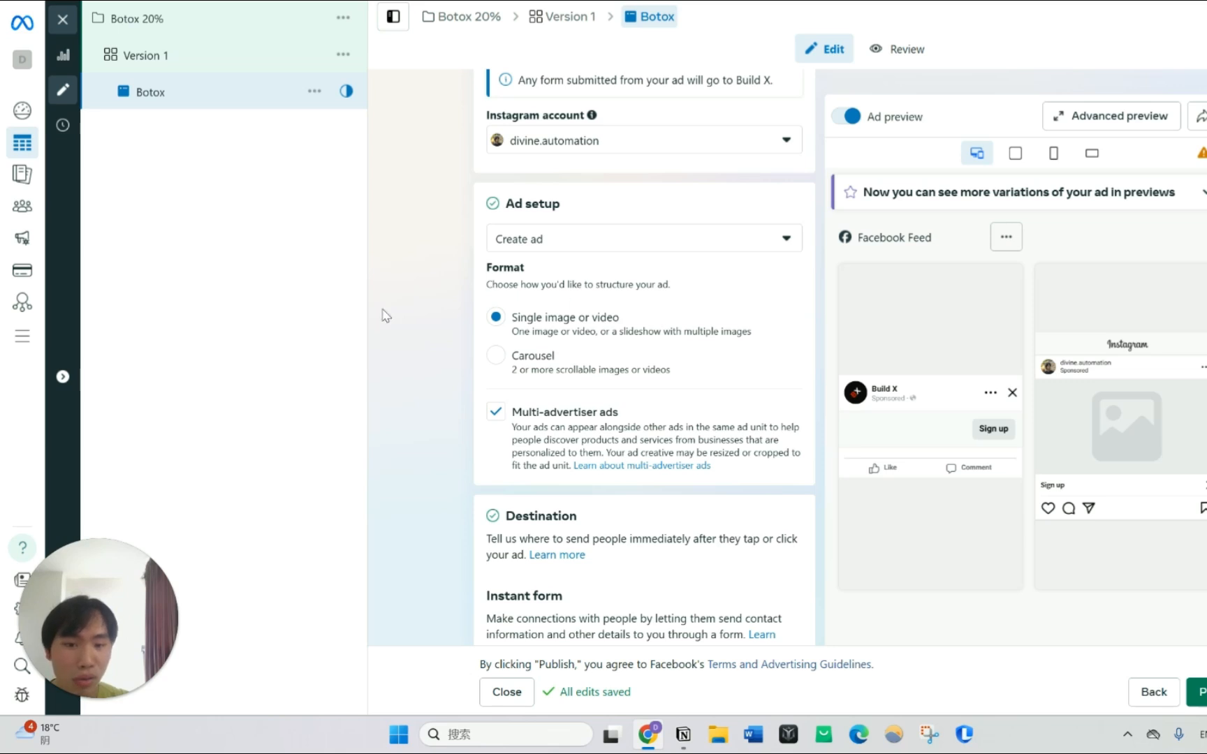
scroll(531, 321, down, 4)
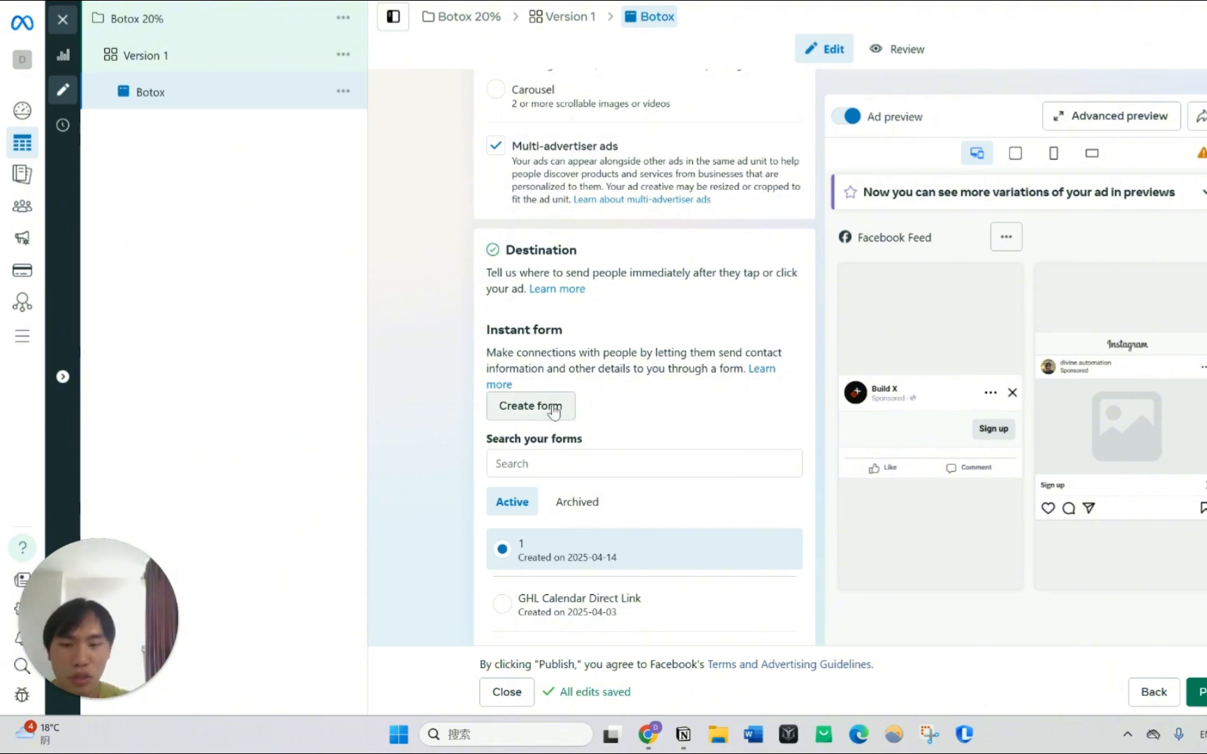
Create a new instant form for the ad and name it "Version 1"
scroll(549, 391, down, 2)
click(529, 278)
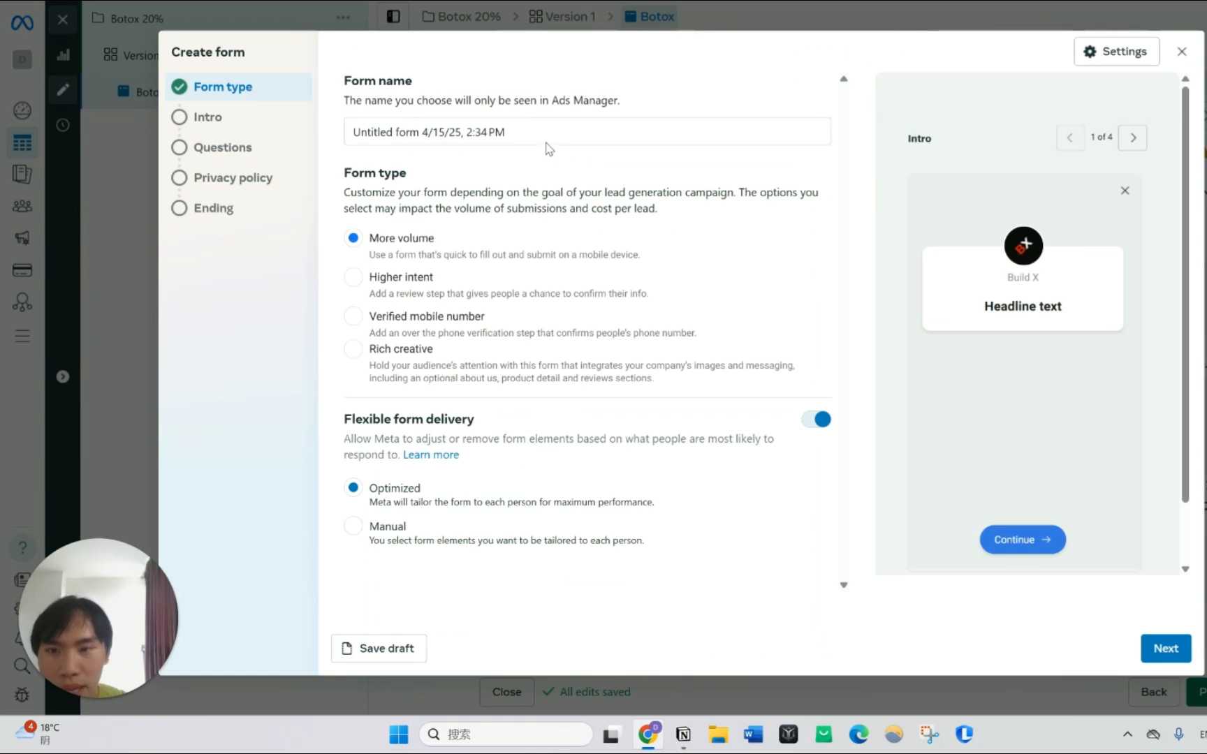
drag(545, 139, 332, 132)
key(BackSpace)
text(Version 1)
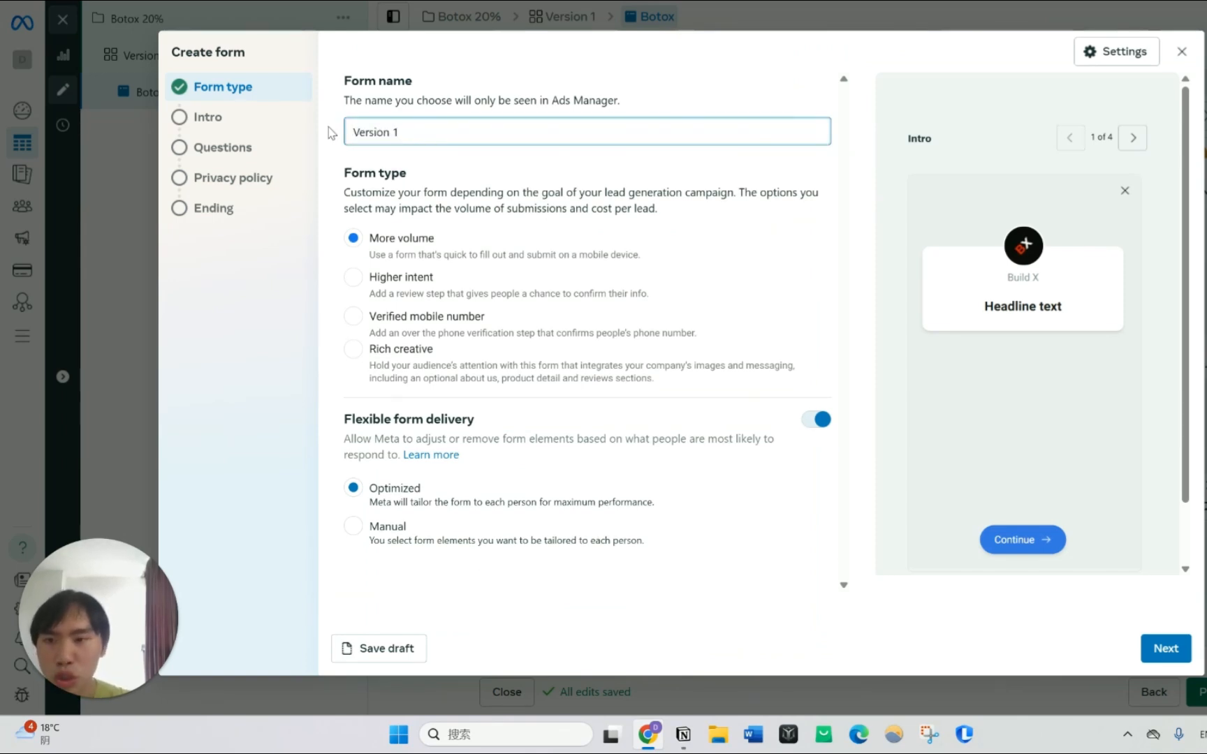
click(477, 170)
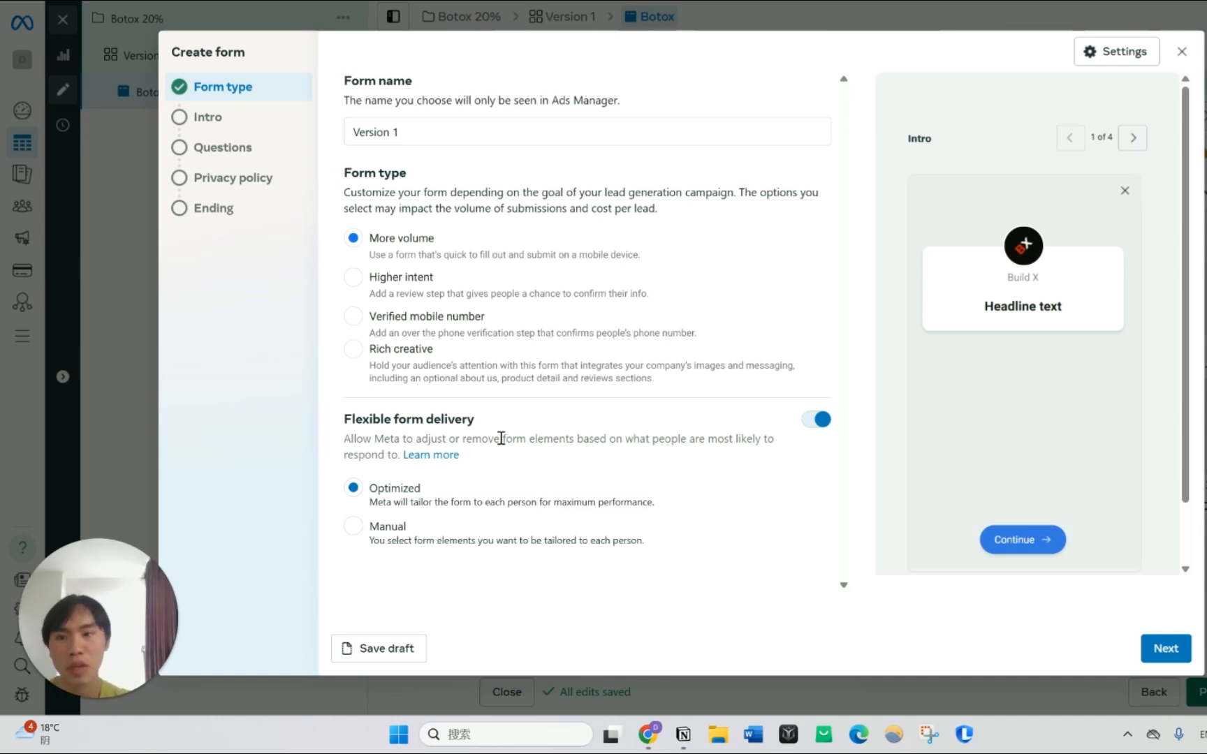
Give the form's intro greeting the headline "Botox 20%" and the paragraph description "XXX"
click(1162, 650)
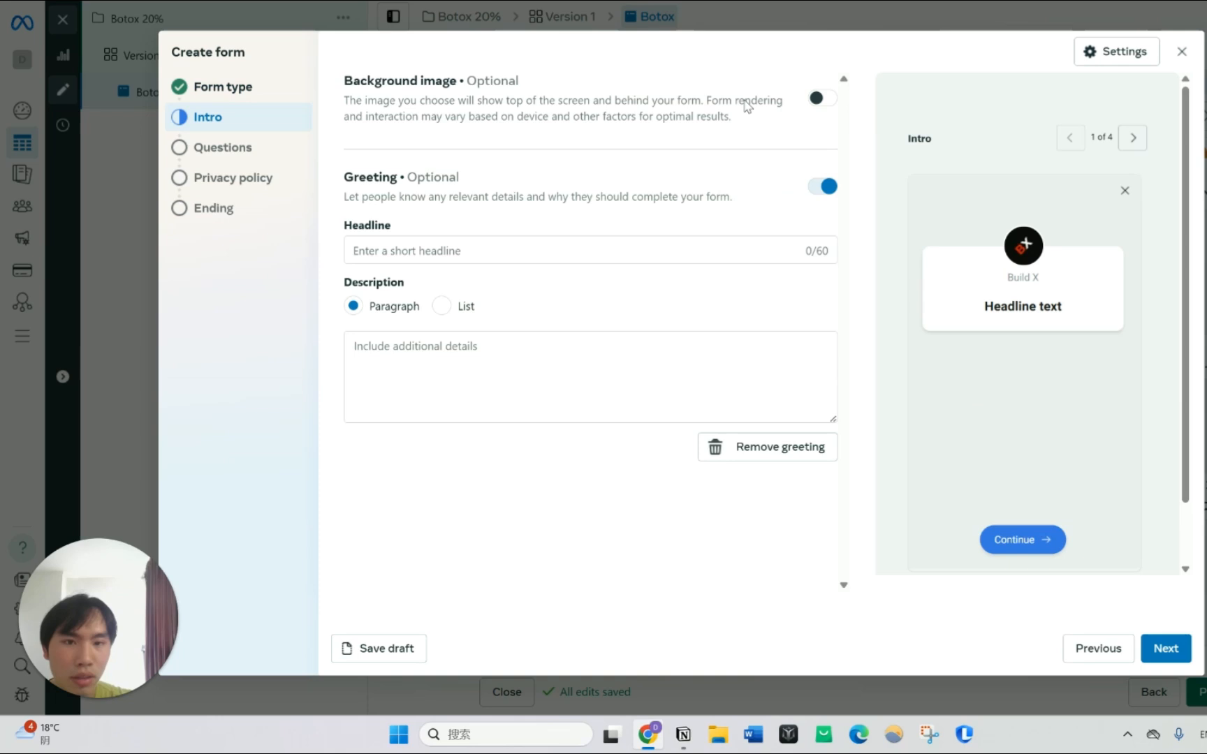
click(509, 252)
text(Botox 20)
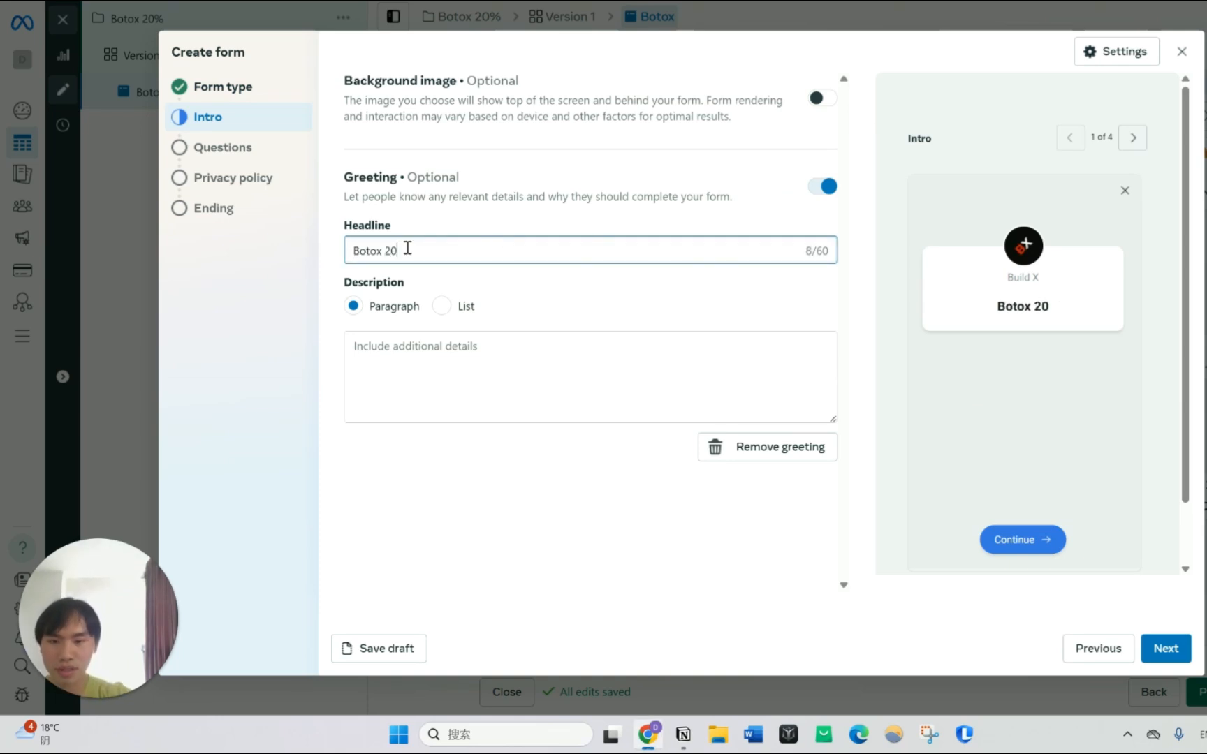
text(%)
click(466, 369)
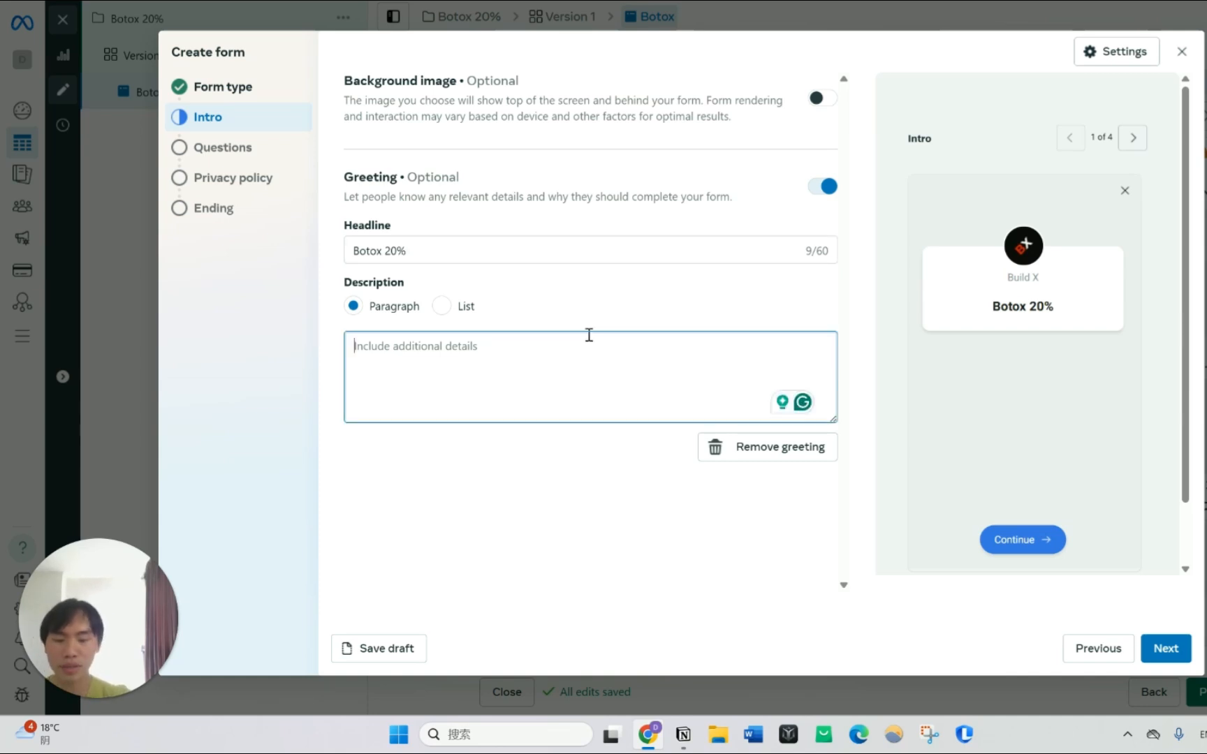
text(xxx)
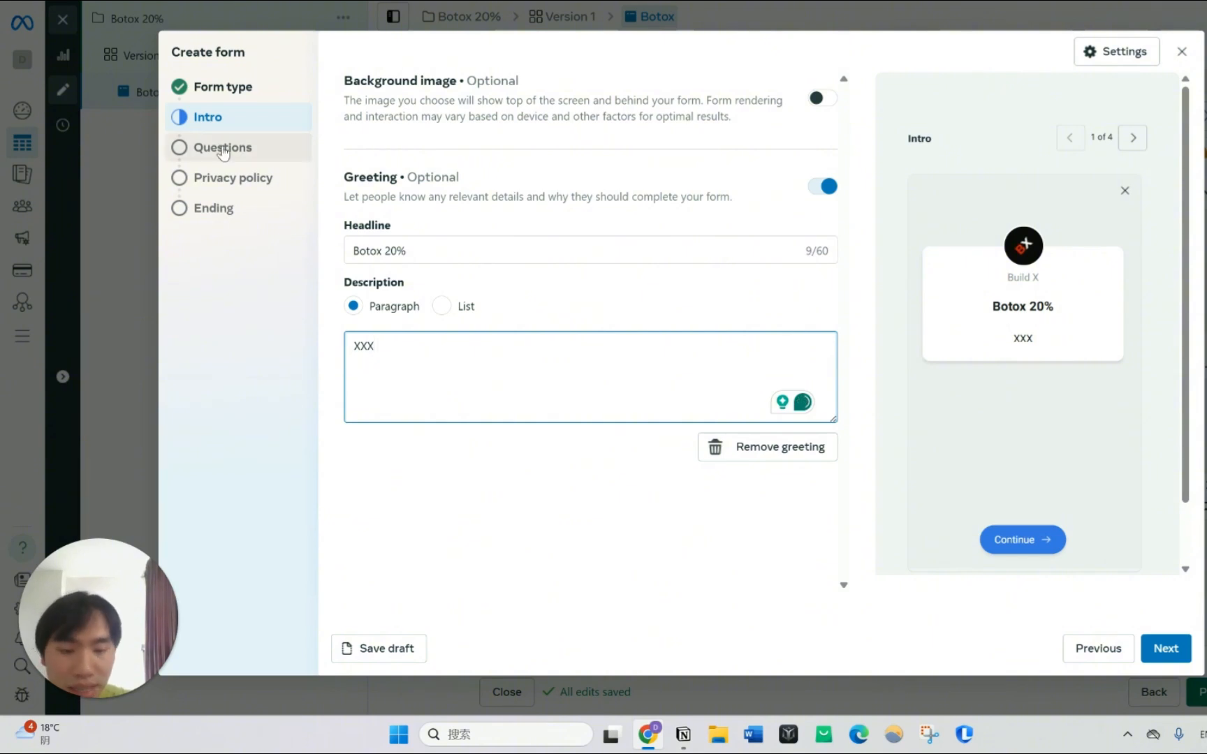
Go to the form's Questions section with its contact information settings
click(217, 147)
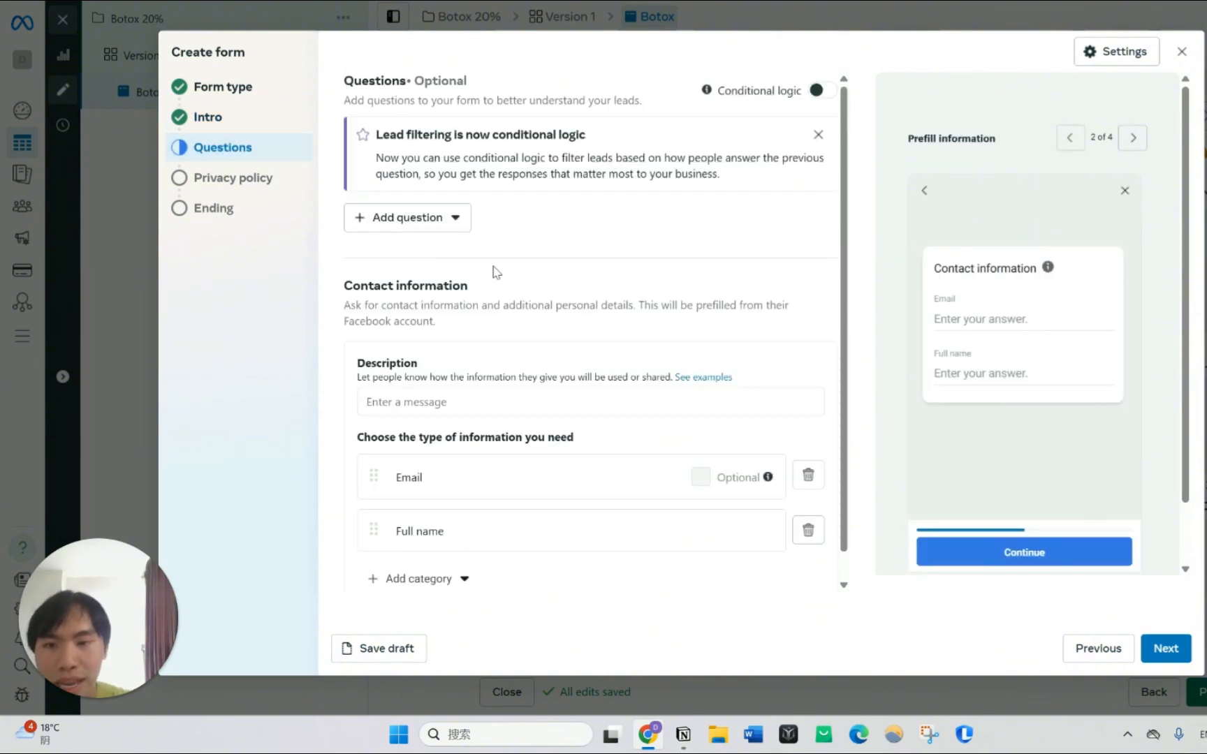
scroll(489, 279, down, 1)
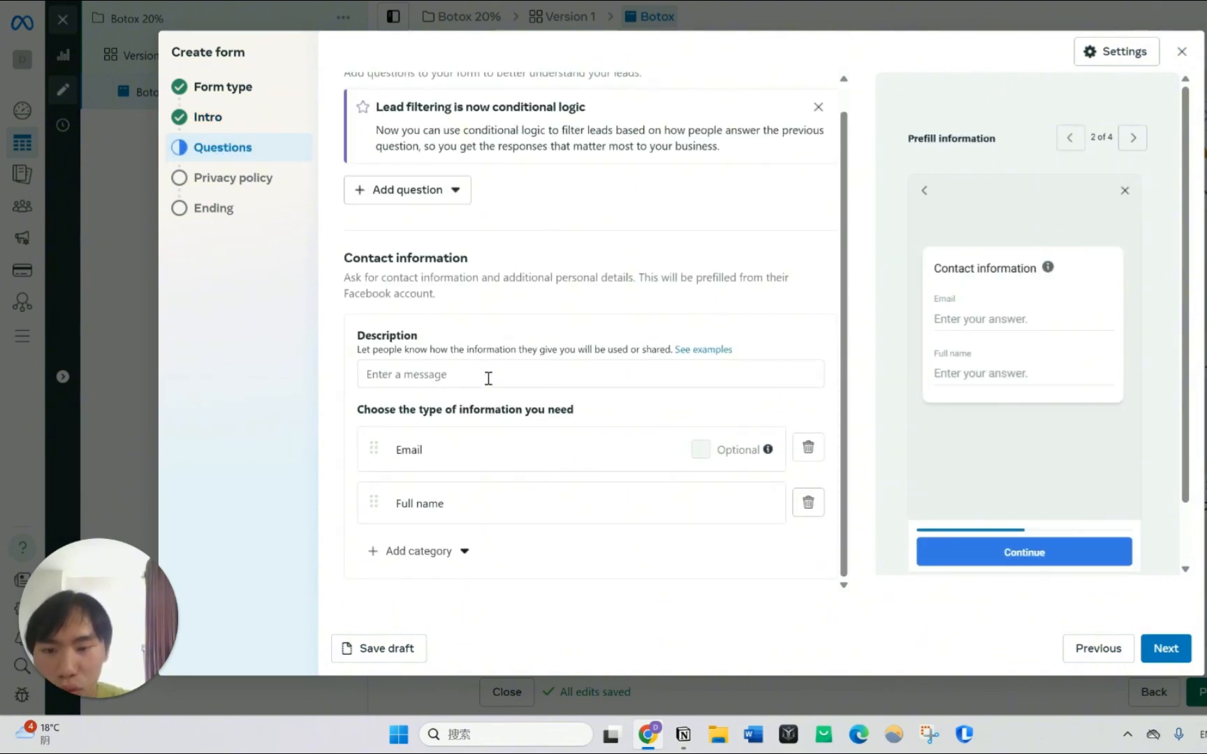
click(442, 374)
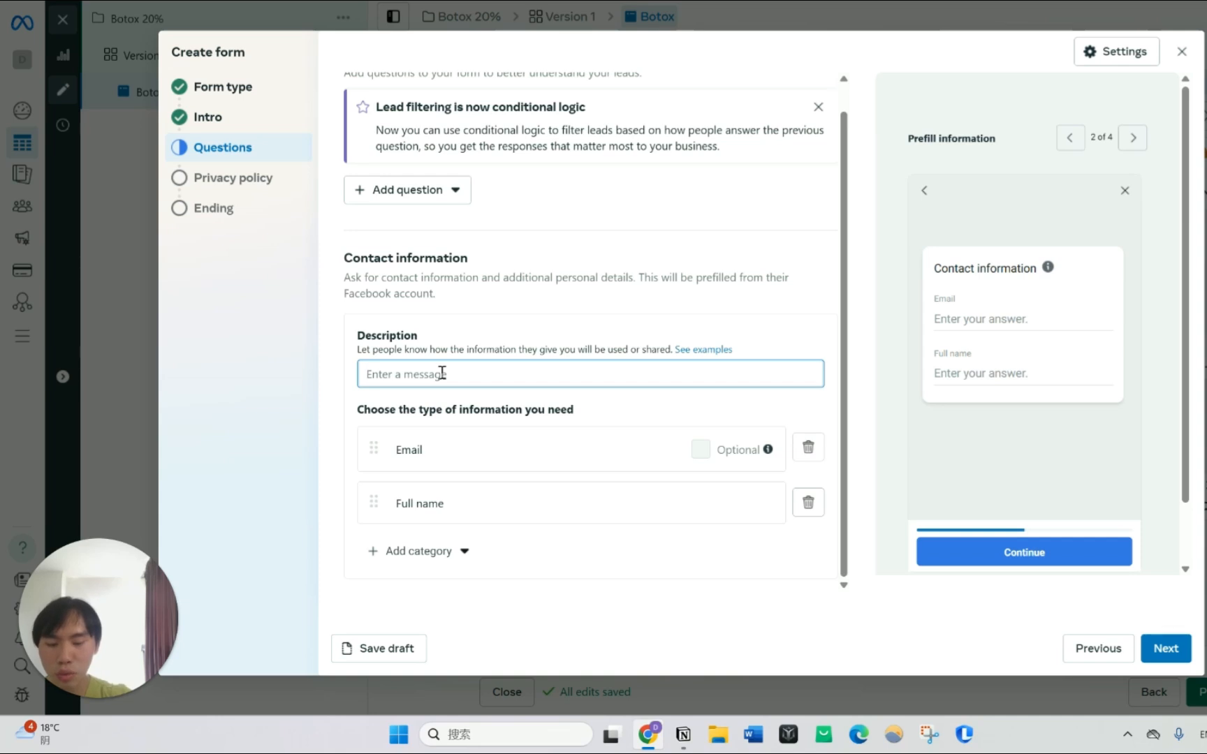
text(phone)
key(BackSpace)
key(BackSpace)
key(BackSpace)
key(BackSpace)
key(BackSpace)
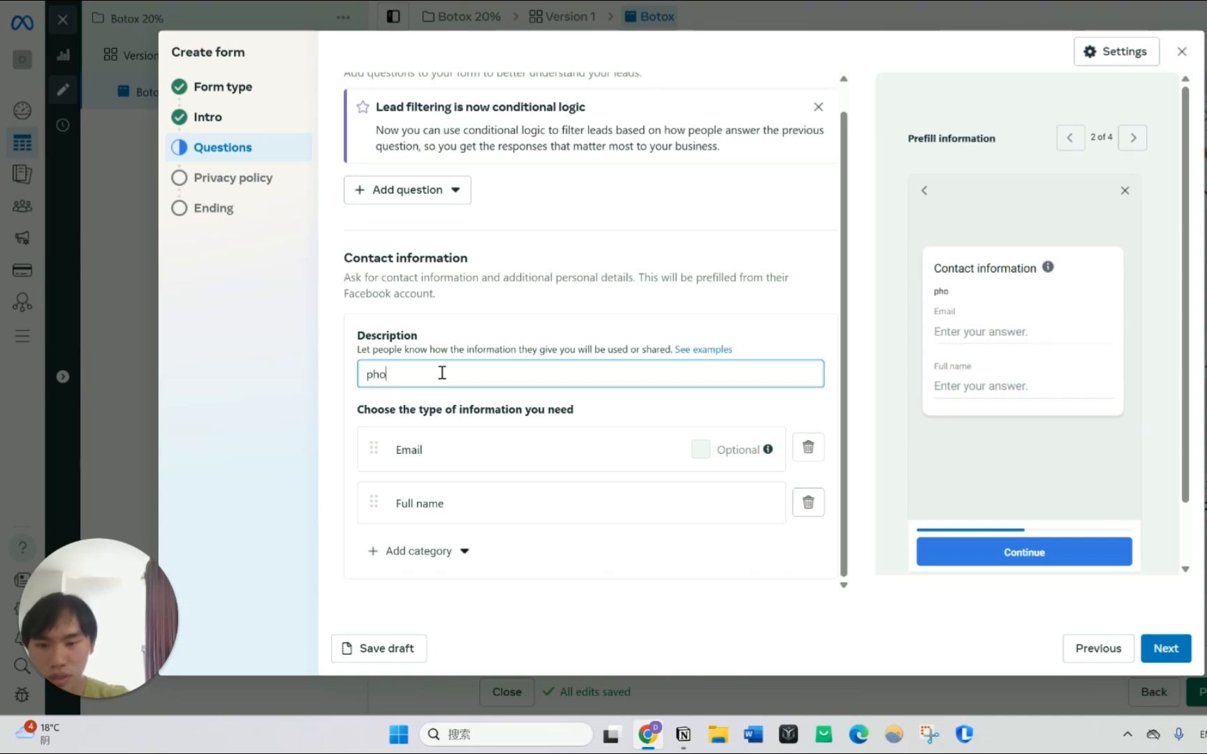
Add a phone number contact field to the information requested in the form
click(418, 551)
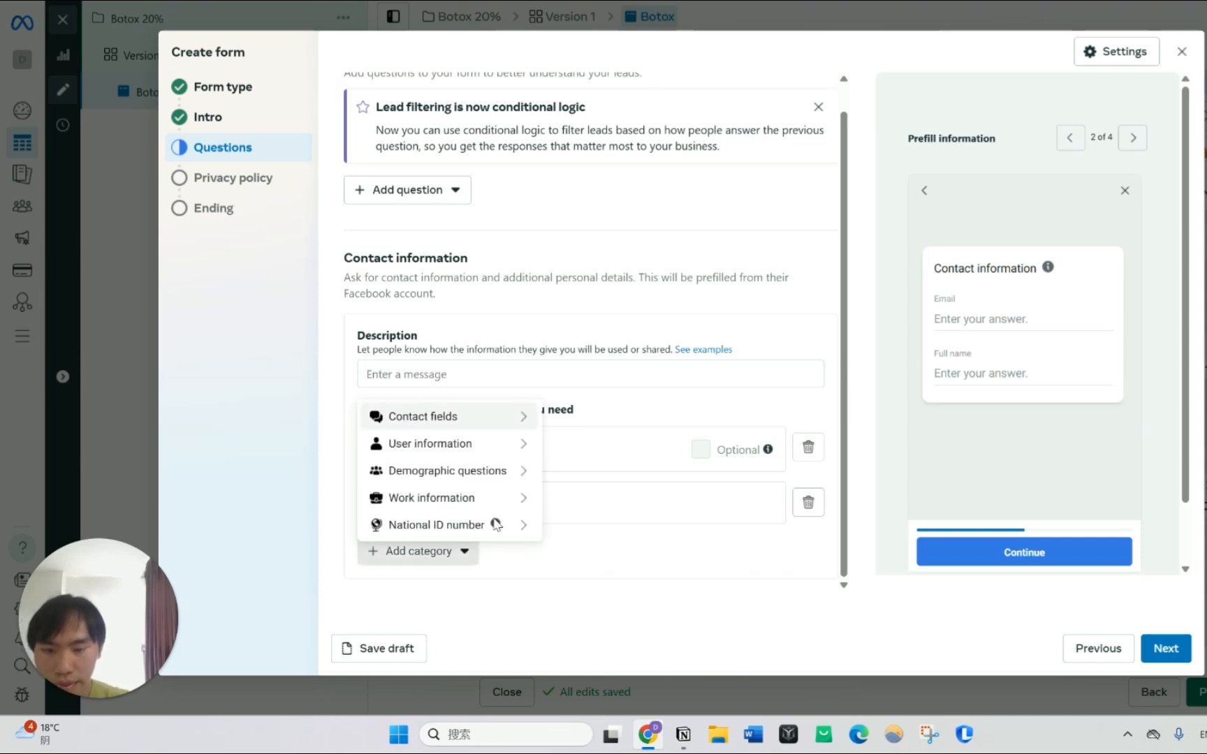
mouse_move(489, 417)
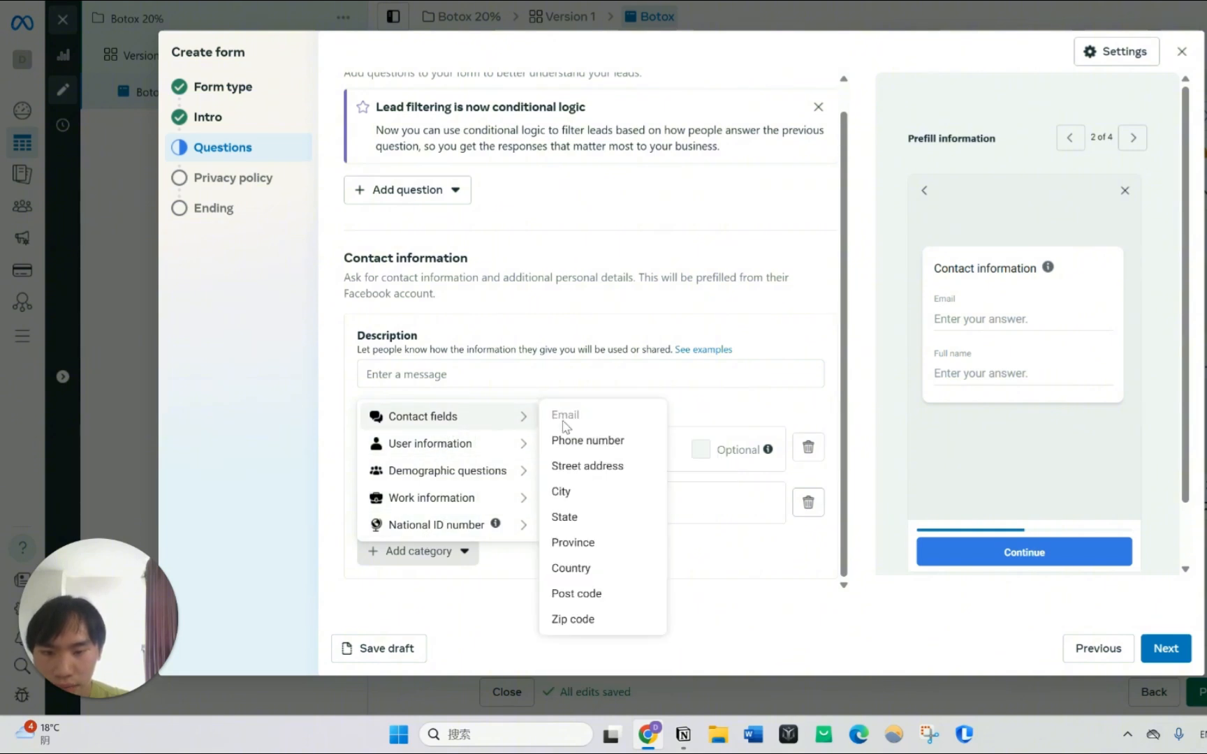
click(595, 445)
scroll(602, 520, down, 1)
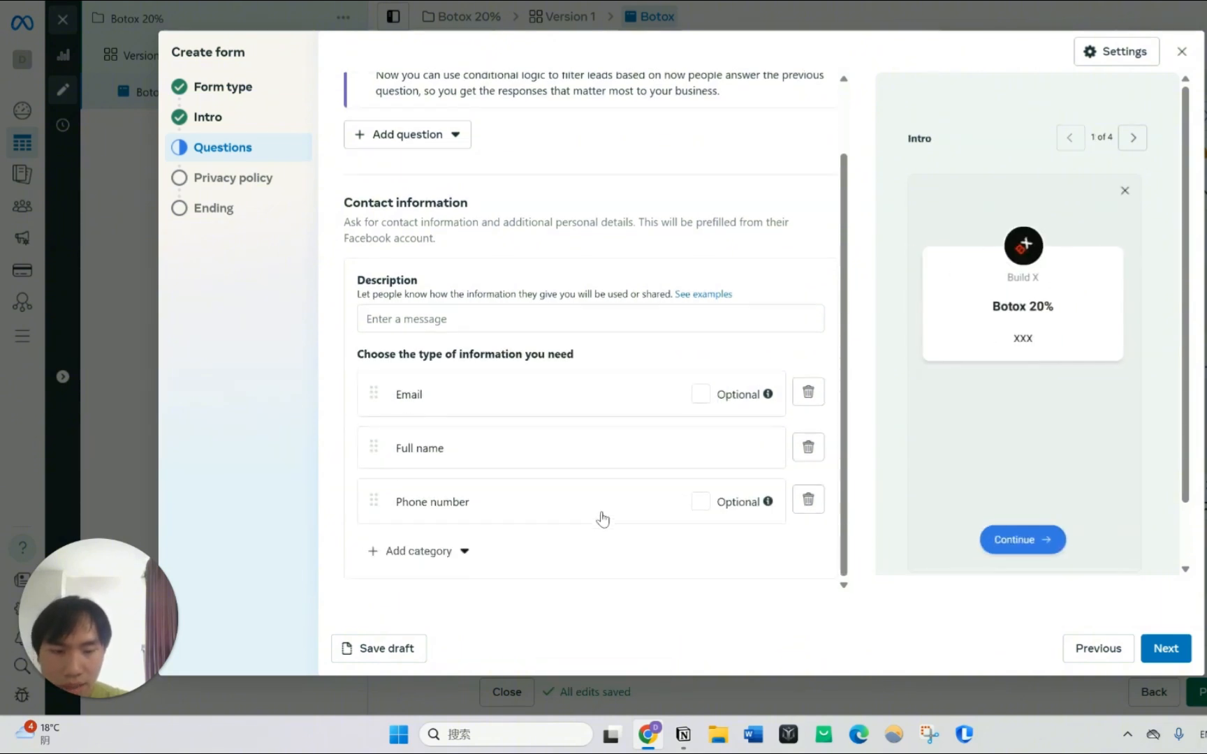
Set the contact information description to "Enter your information"
click(513, 308)
text(Enter)
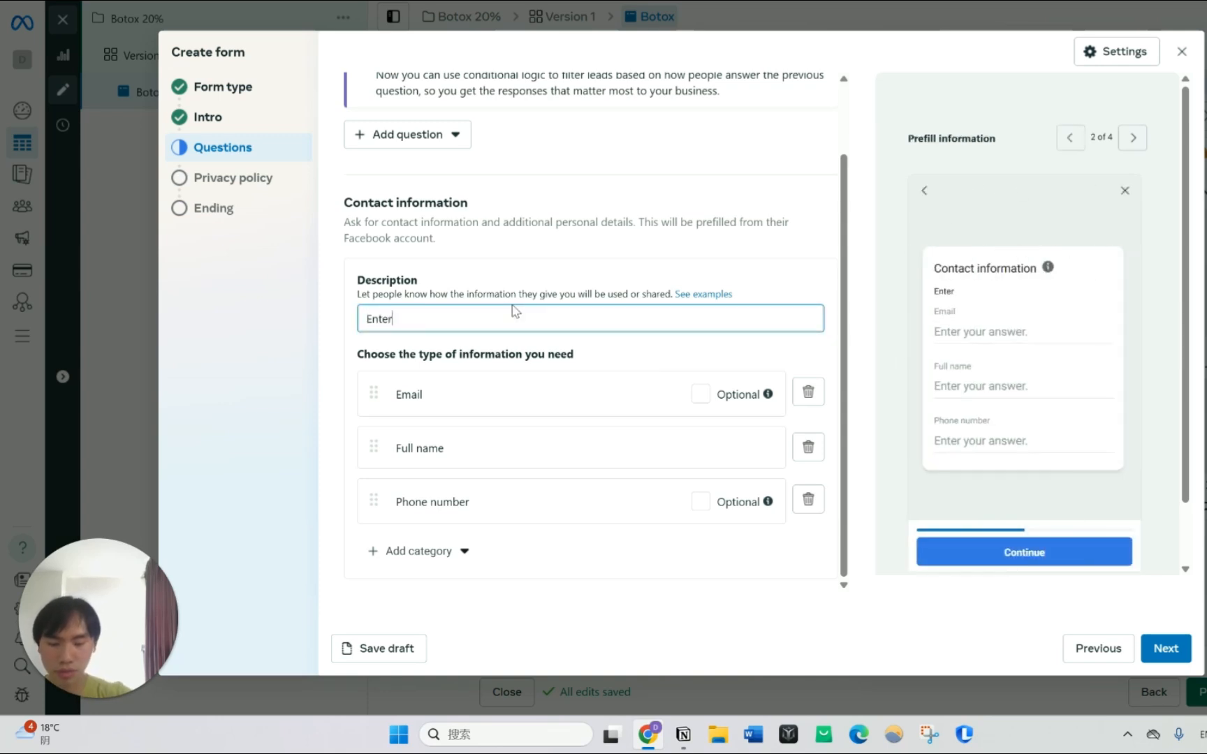
text( your information)
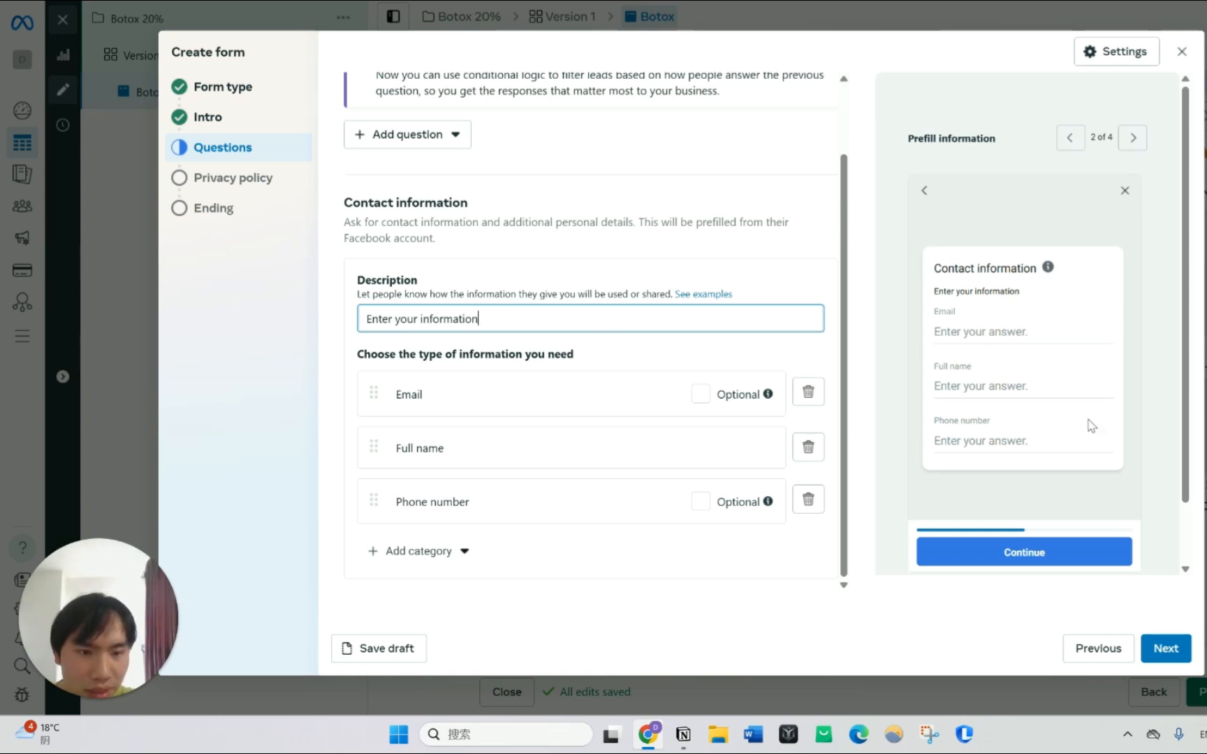
click(1184, 45)
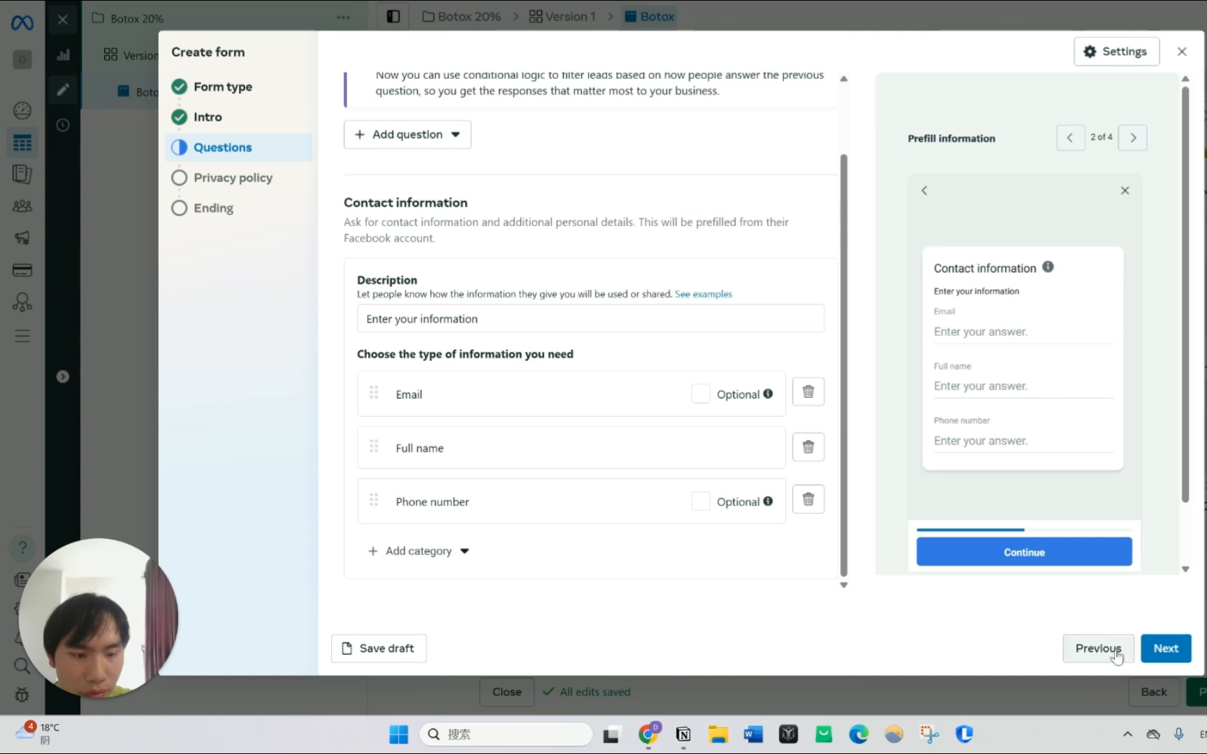
click(1160, 646)
click(491, 168)
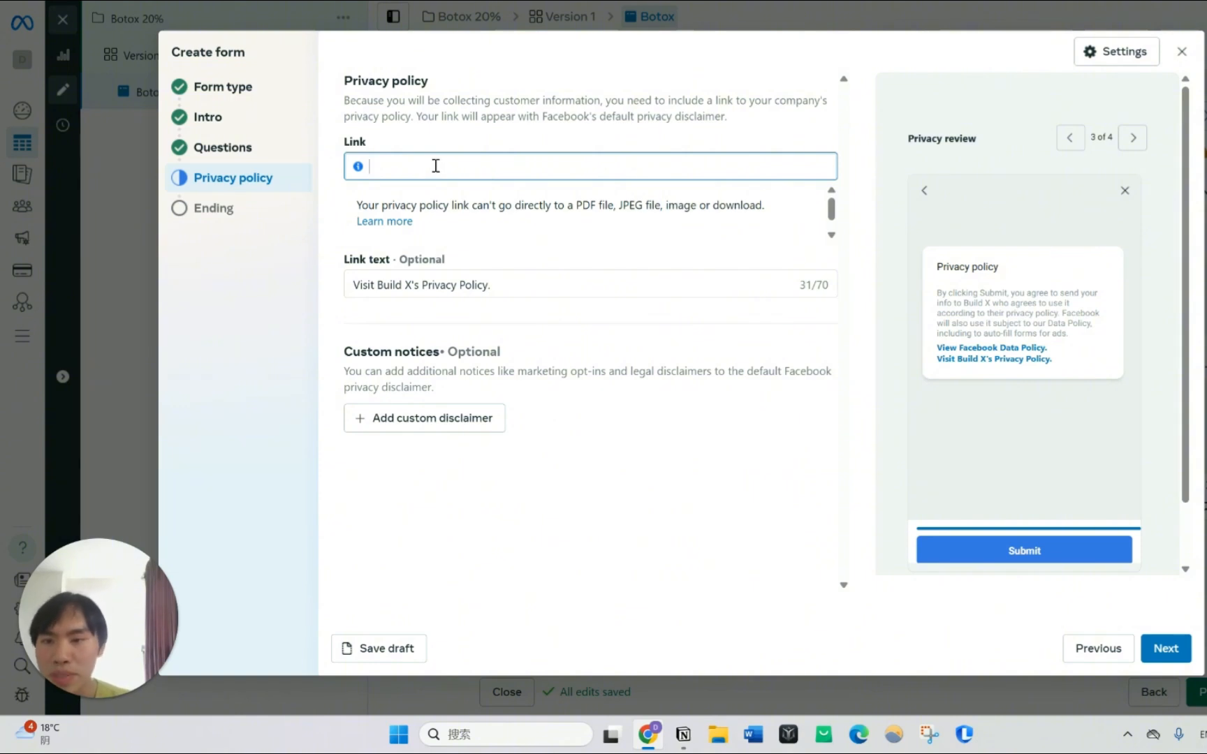
click(439, 137)
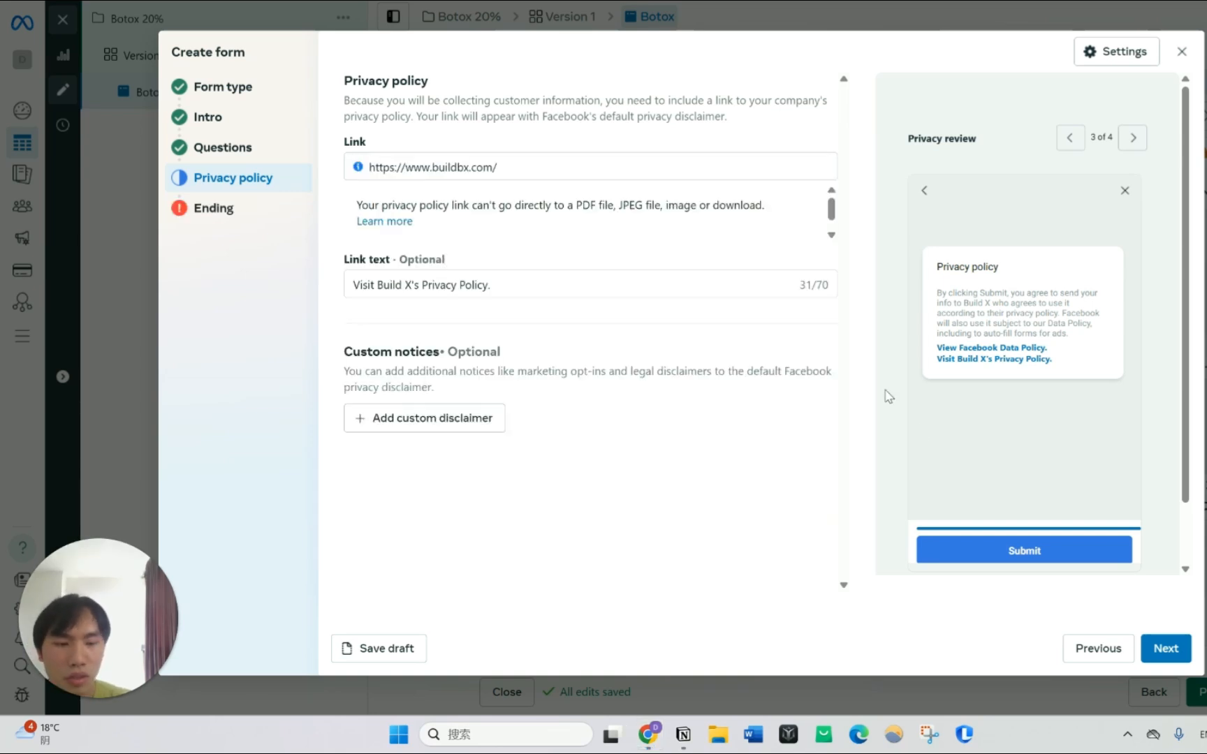
click(1163, 658)
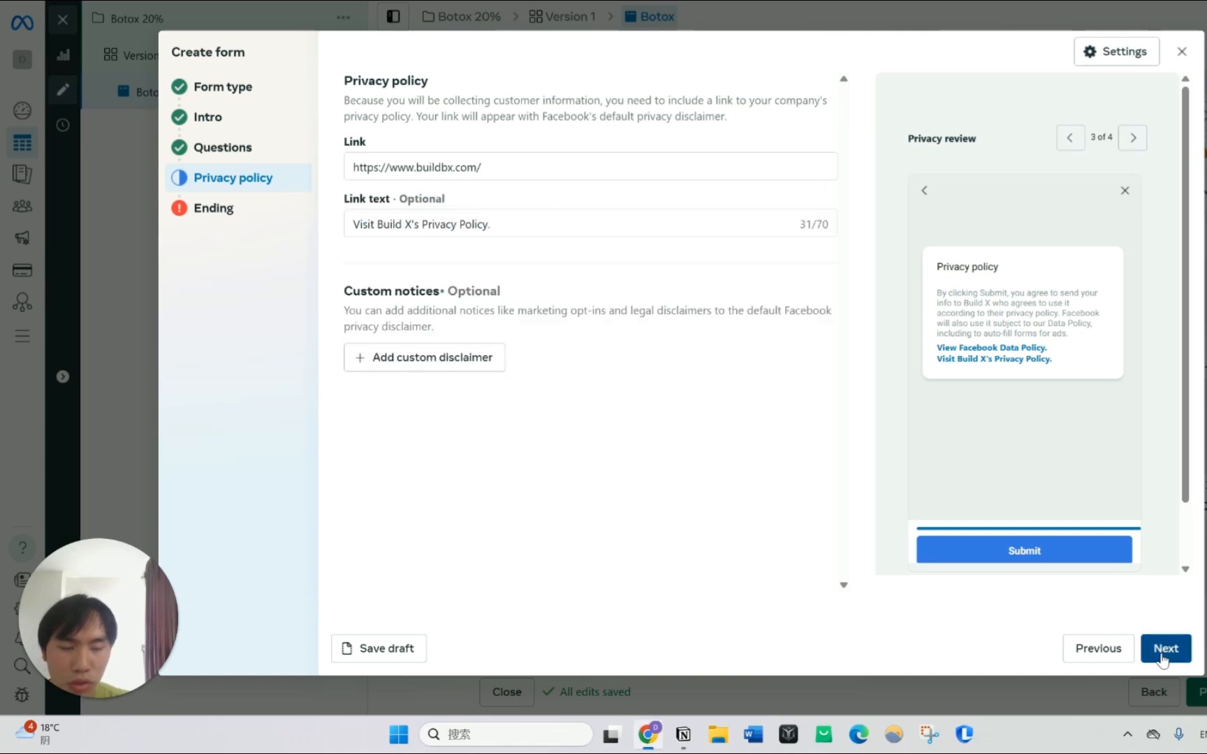
Replace the ending message's description with "Visit our website for more information."
click(544, 156)
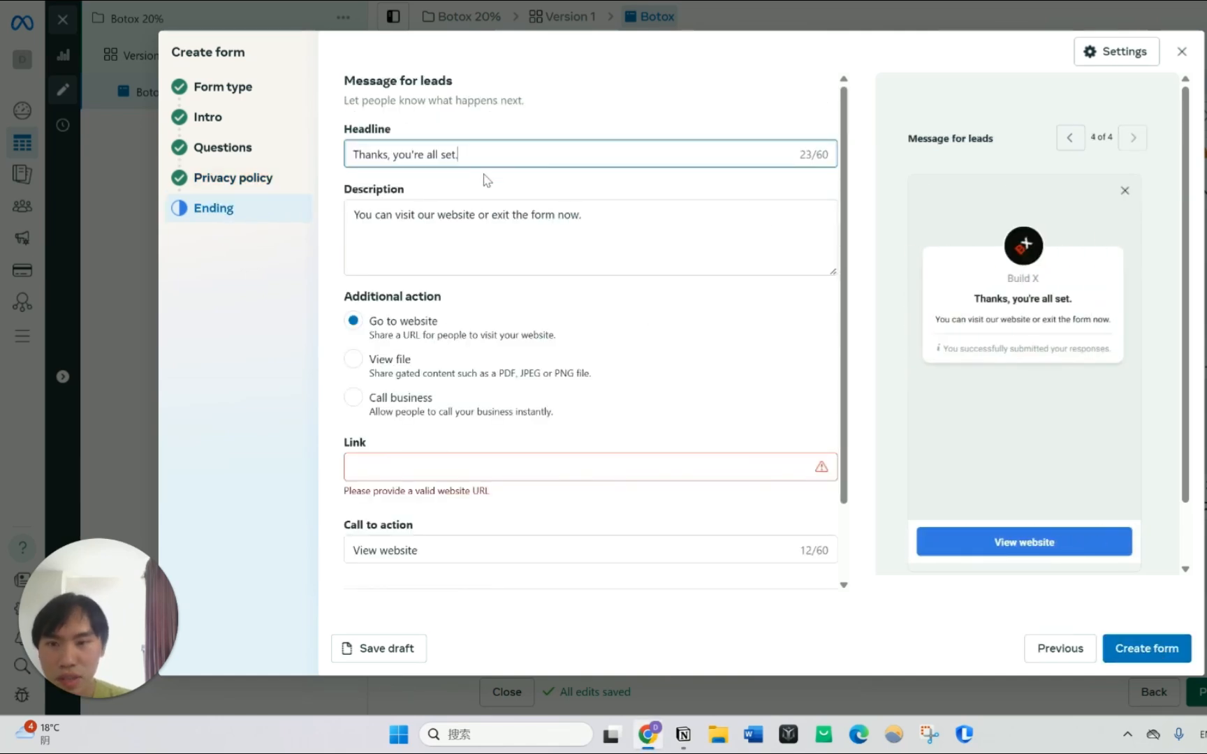
click(428, 217)
drag(690, 223, 513, 214)
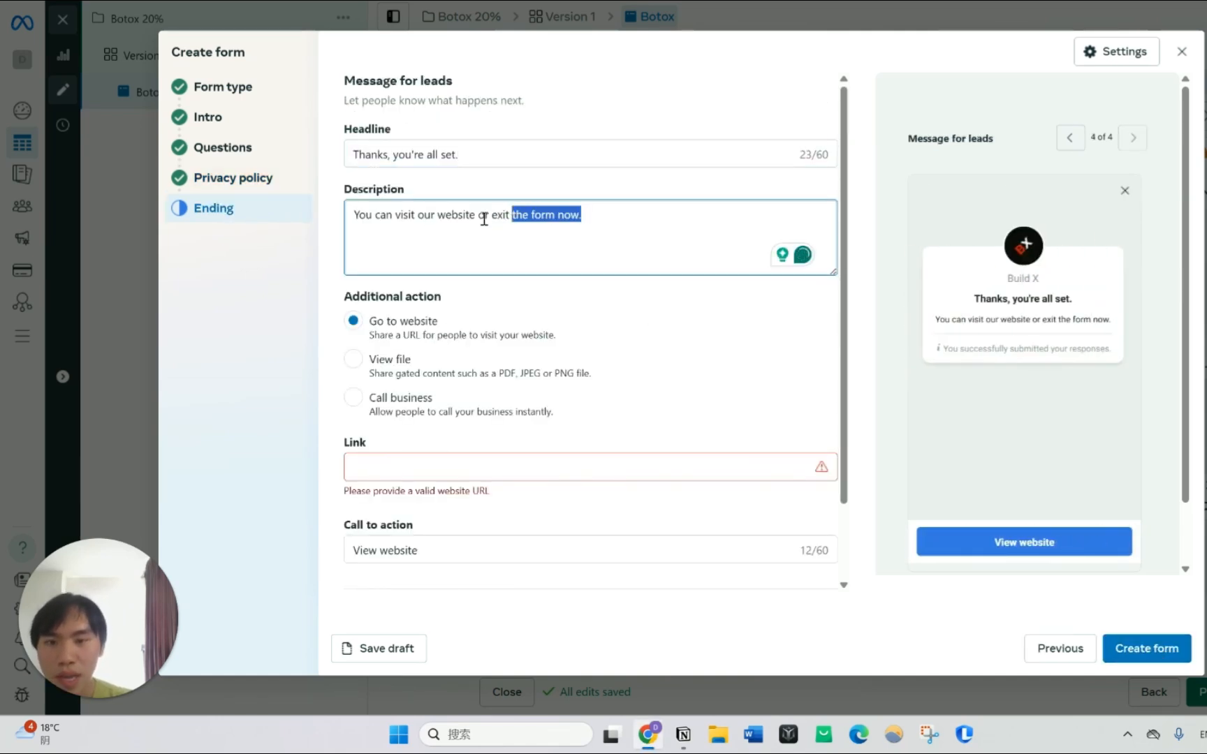
drag(602, 215, 319, 222)
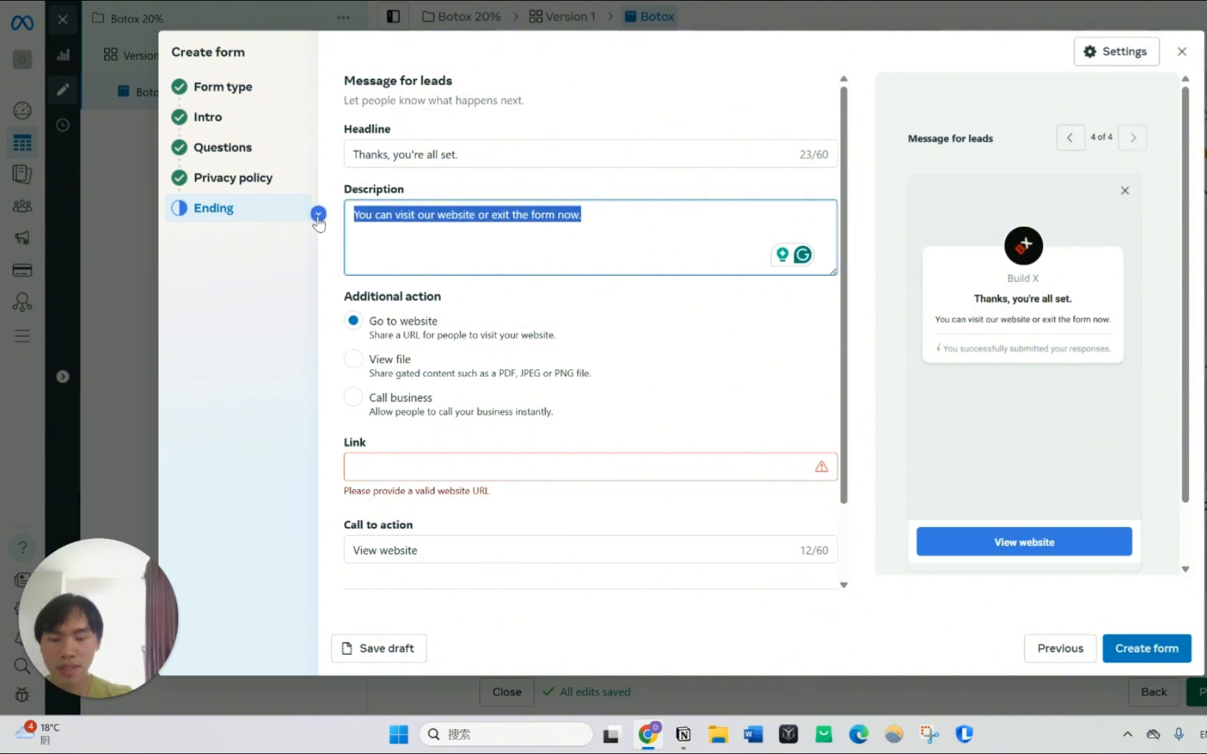
text(Visit our website fo)
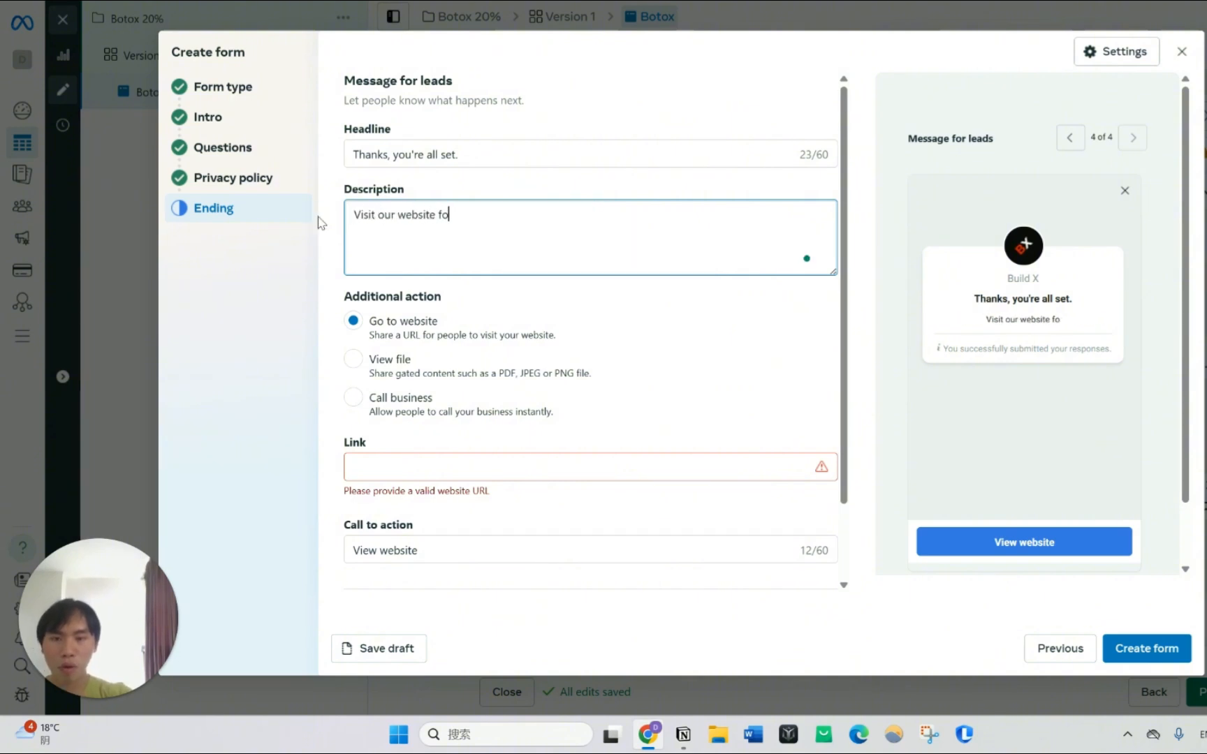
text(r more inf)
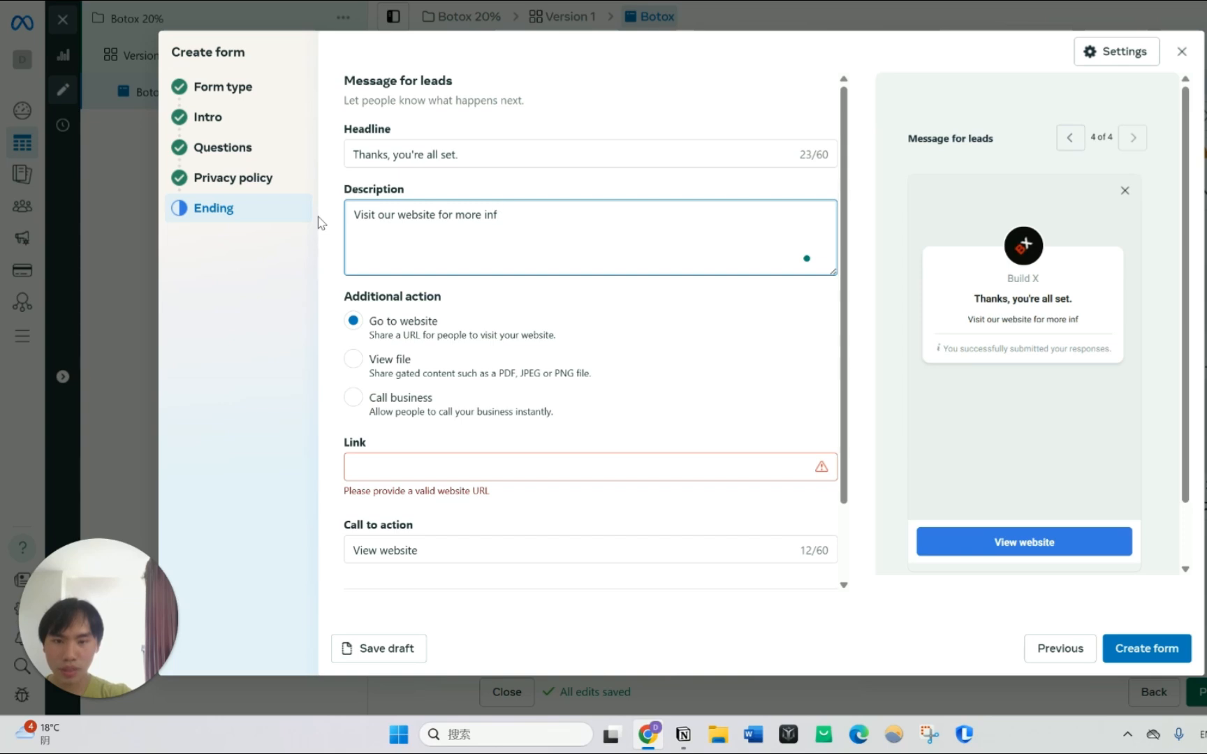
text(ormation.)
click(445, 470)
text(https://www.buildbx.com/)
click(630, 487)
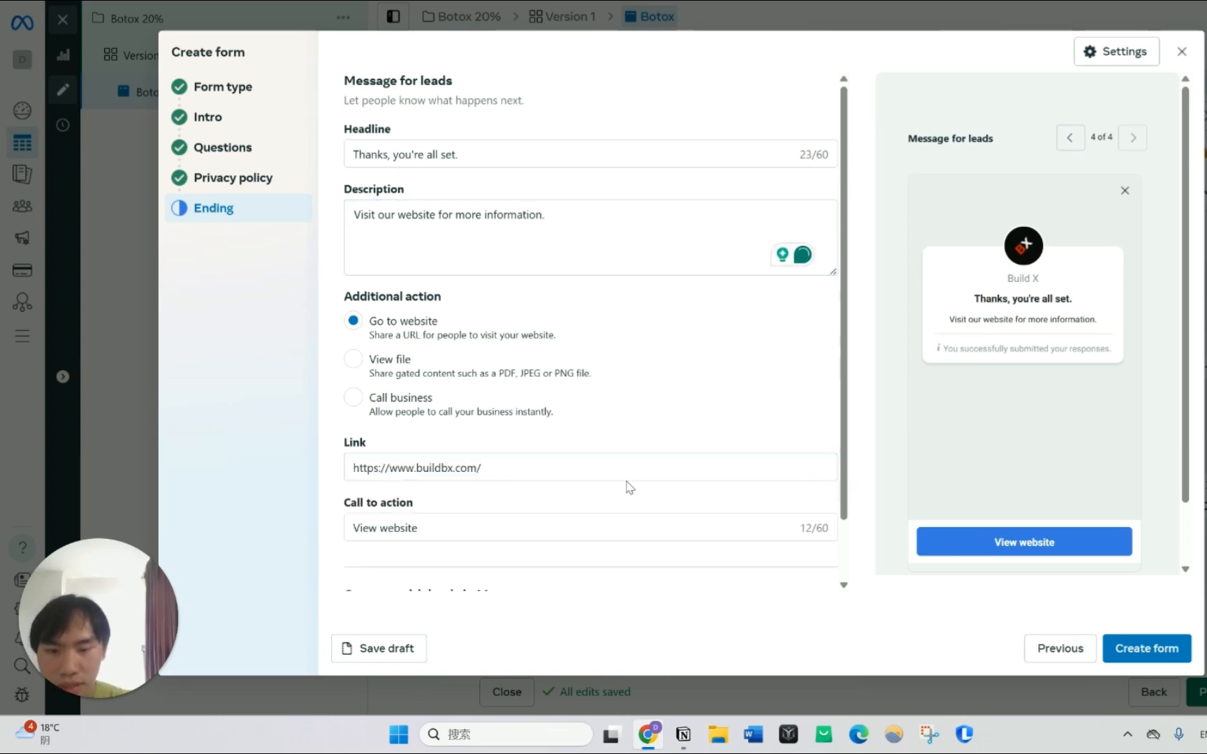
Check the ending's call to action and create the instant form
scroll(630, 487, down, 1)
click(568, 457)
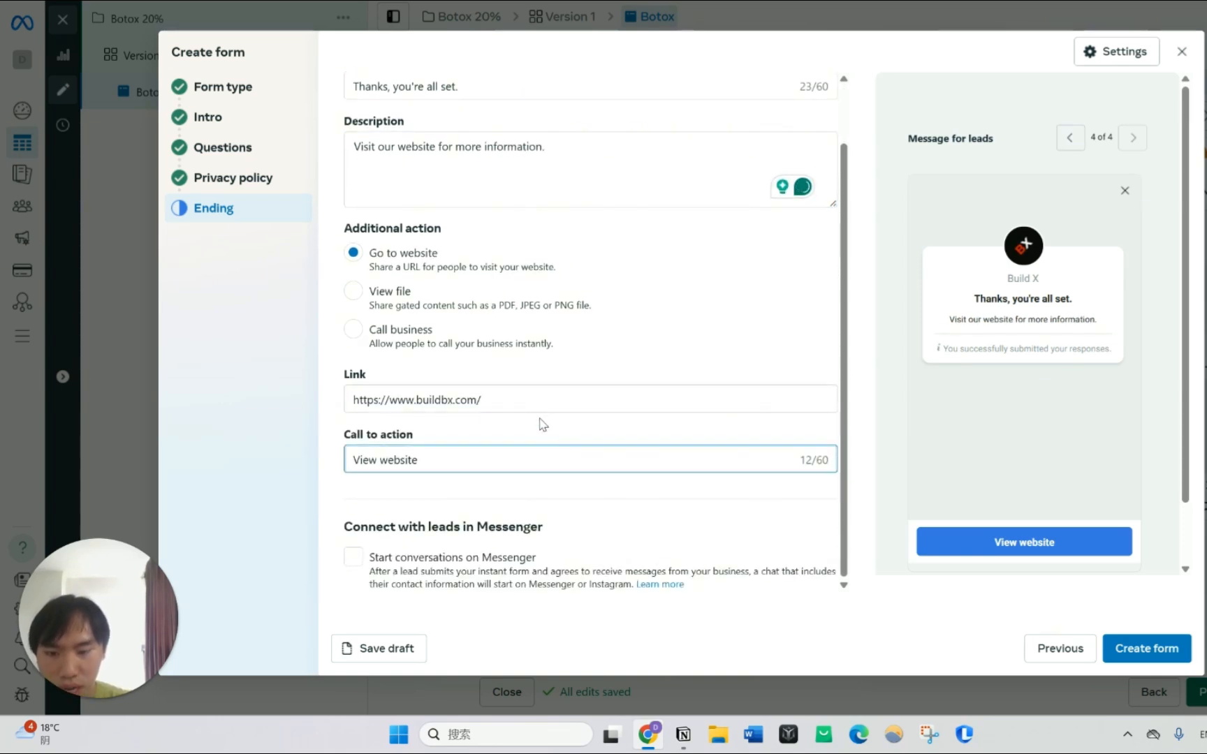
click(543, 424)
scroll(543, 427, up, 1)
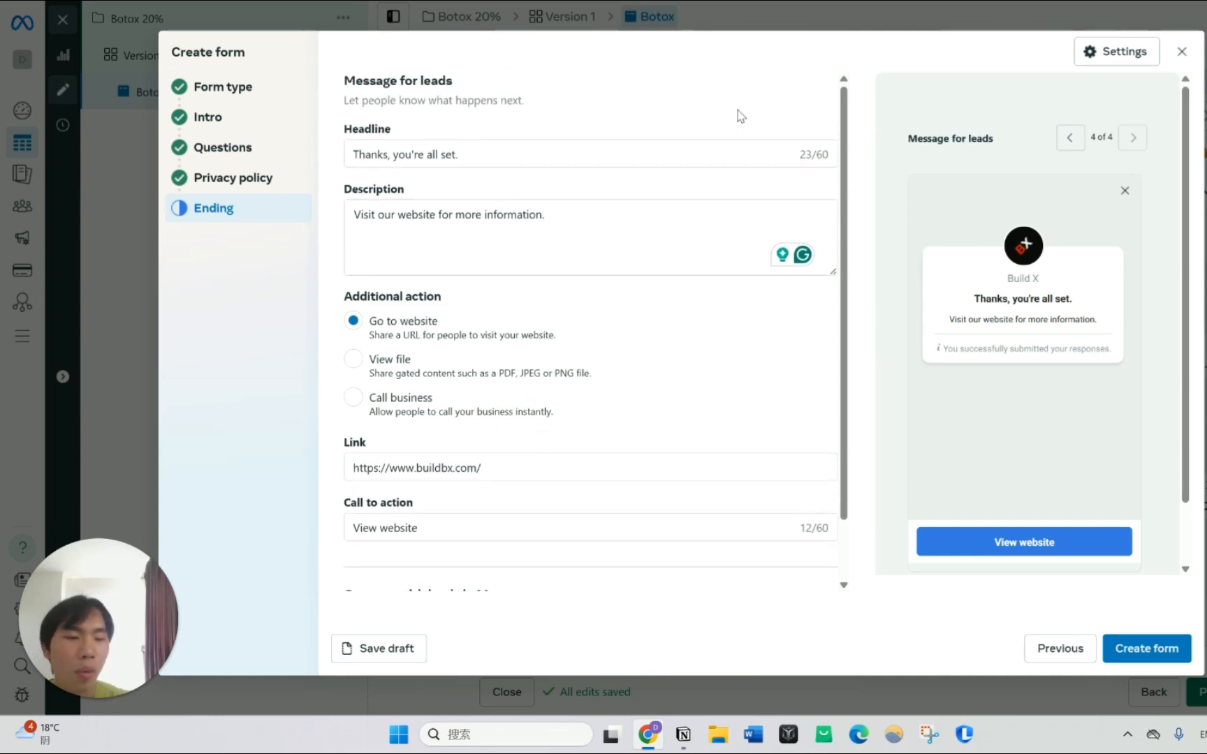
click(1144, 646)
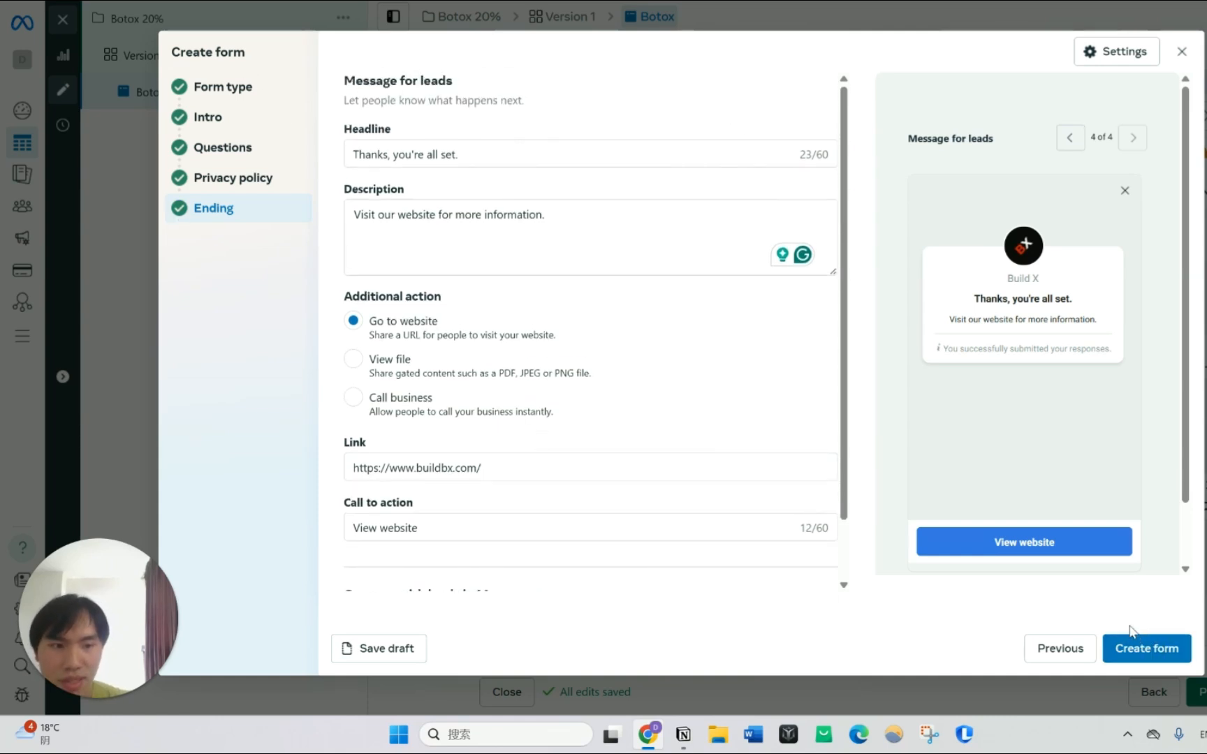
click(1141, 649)
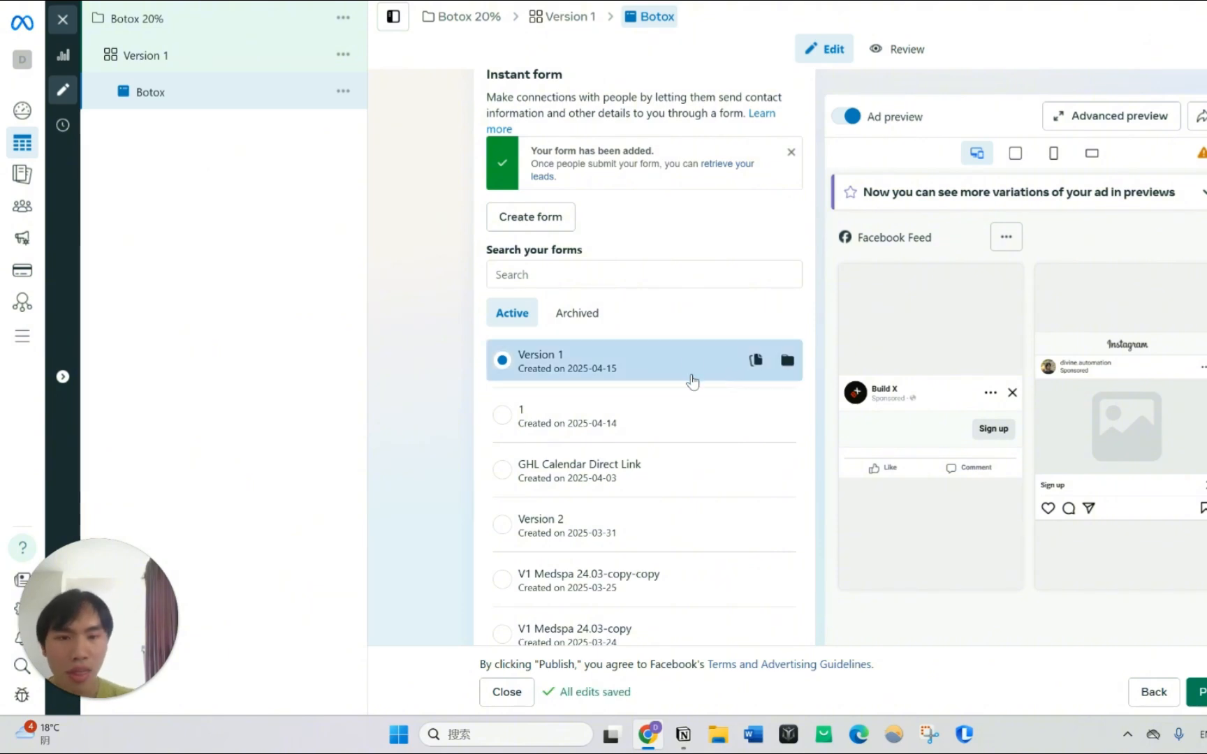
Examine the ad's quality filter, lead follow-up, creative and tracking options below the form list
scroll(452, 332, down, 3)
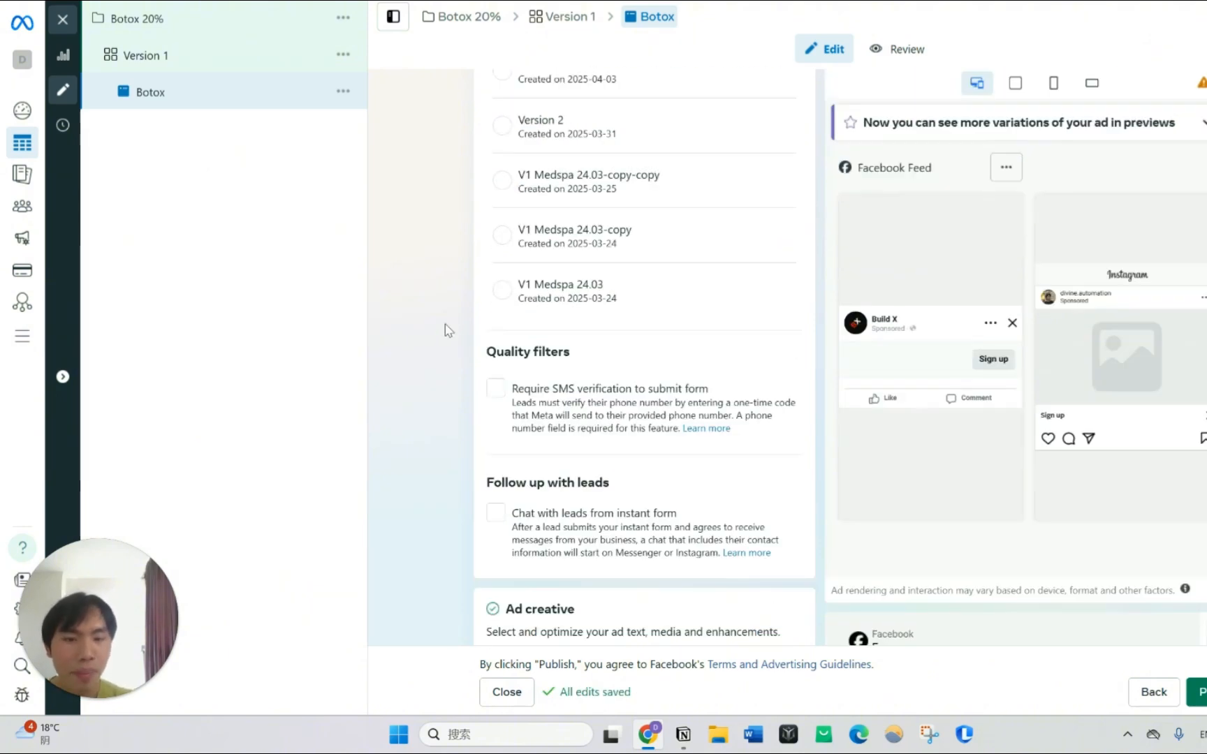
scroll(398, 250, down, 3)
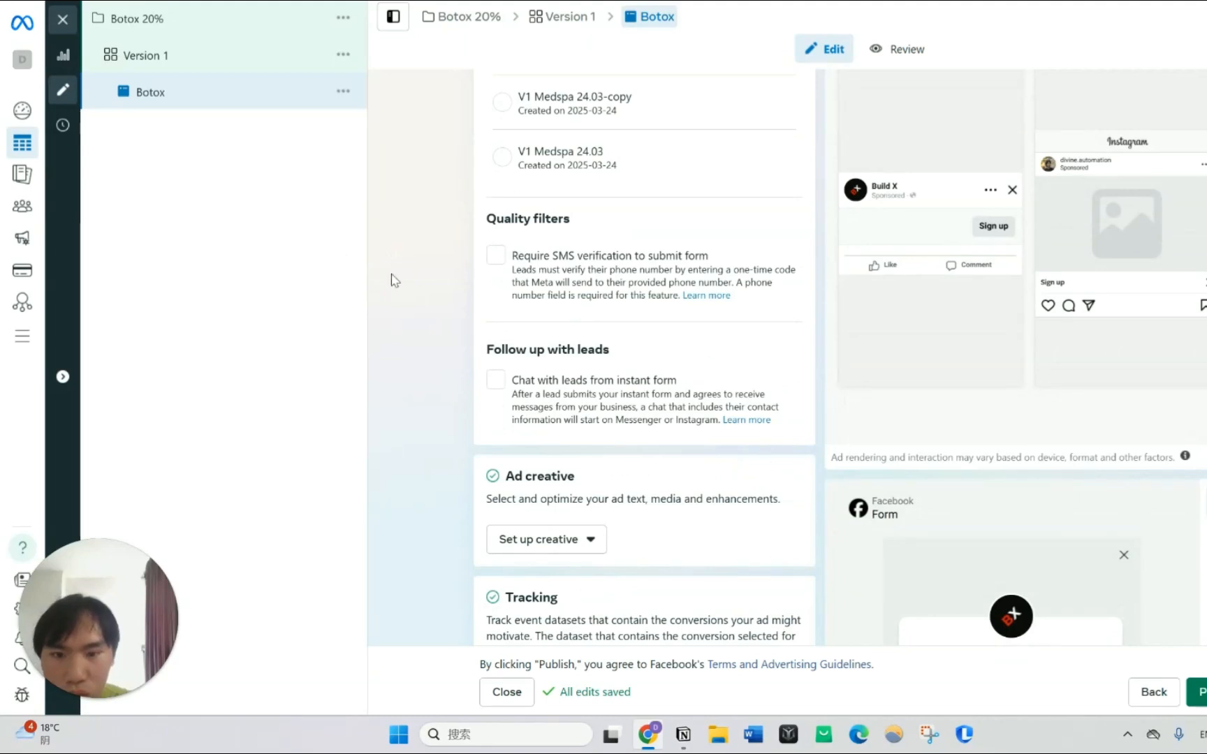
scroll(475, 273, down, 3)
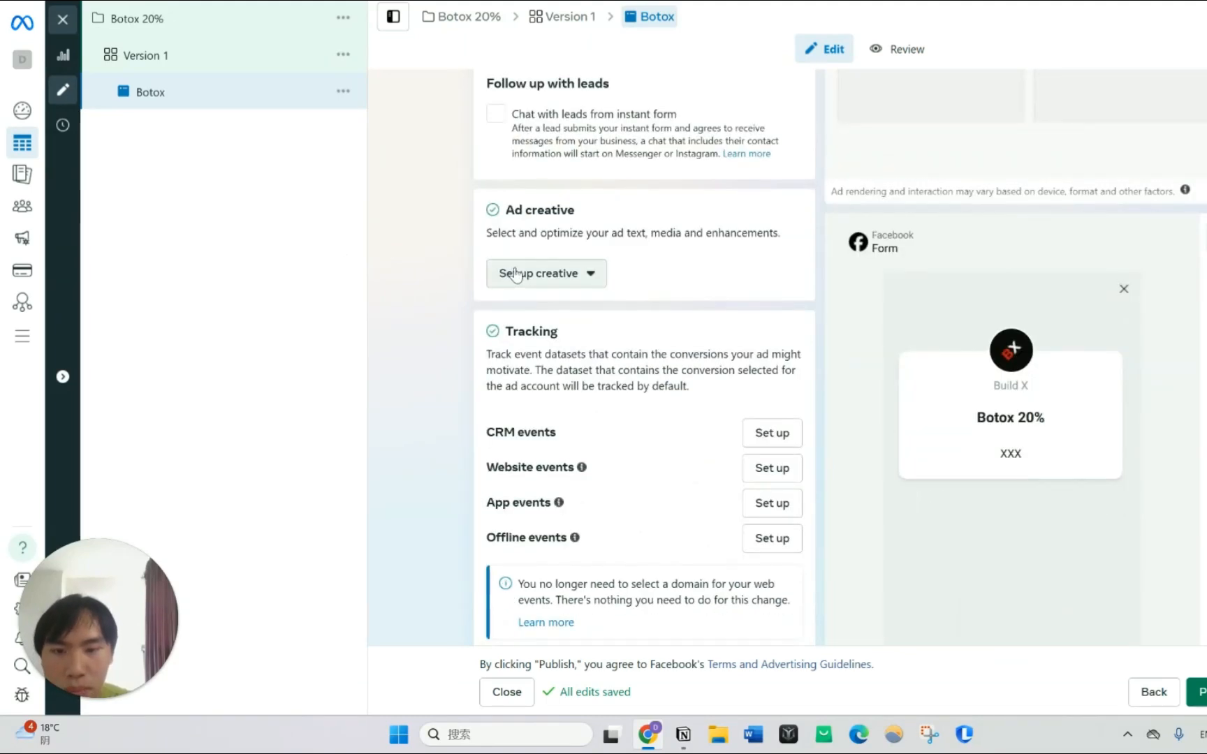
scroll(492, 264, up, 2)
scroll(510, 271, up, 2)
drag(487, 350, 620, 351)
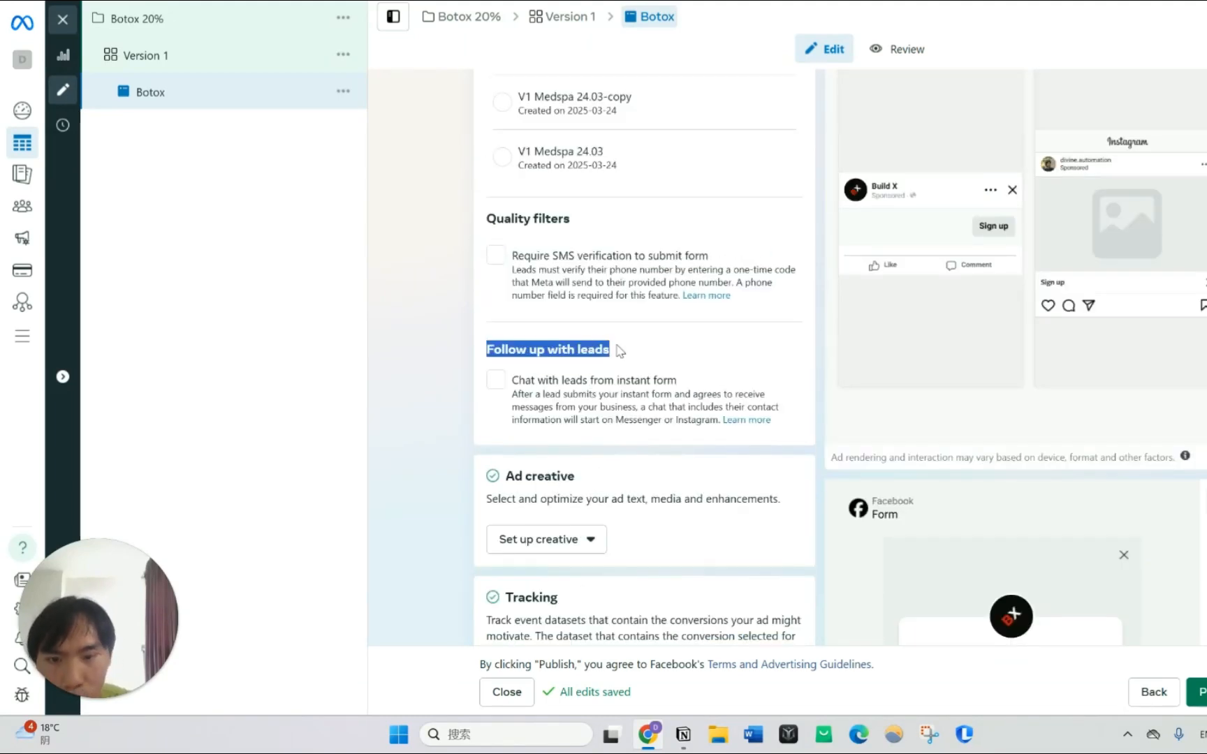
click(619, 351)
drag(487, 220, 585, 226)
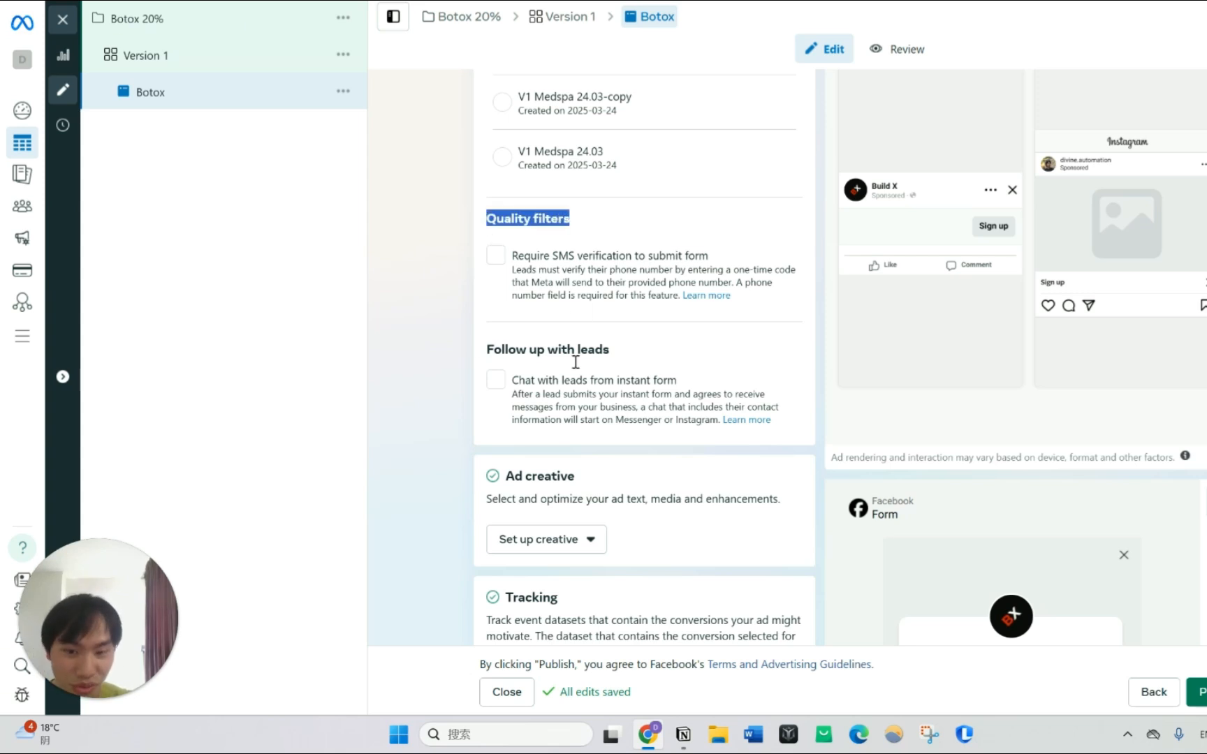
click(598, 225)
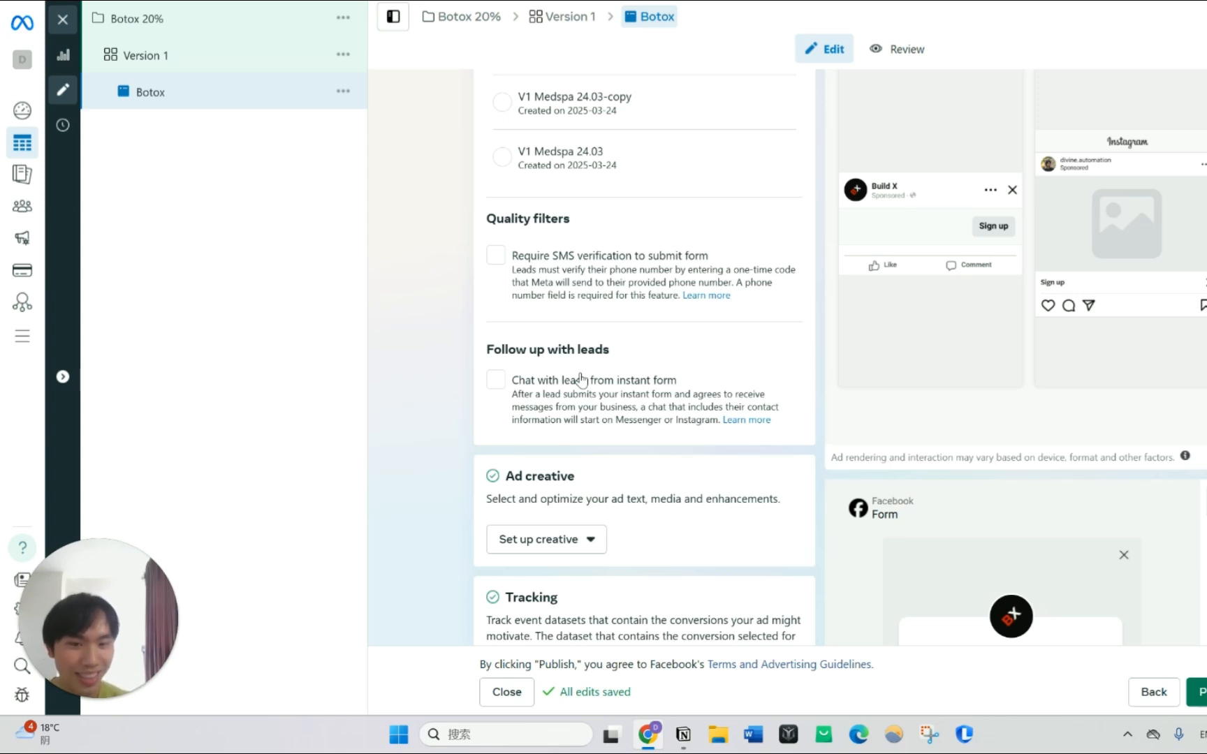
scroll(650, 345, down, 1)
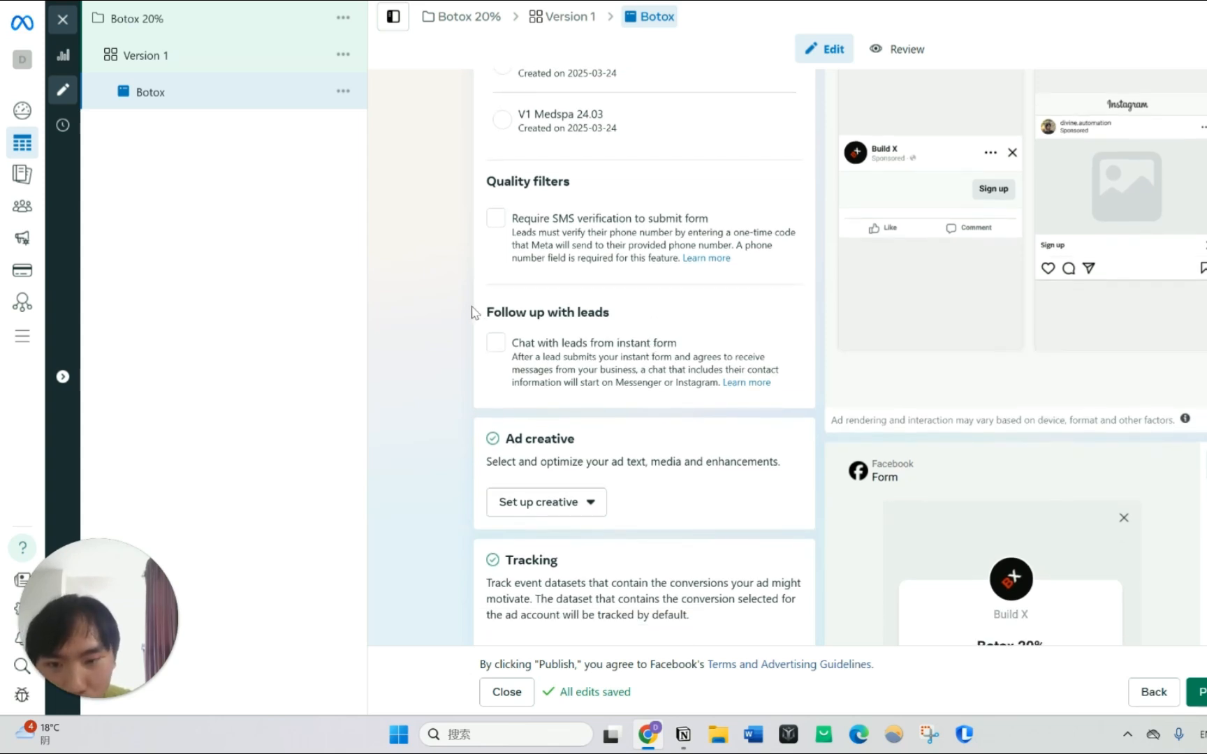
drag(472, 312, 687, 343)
click(434, 307)
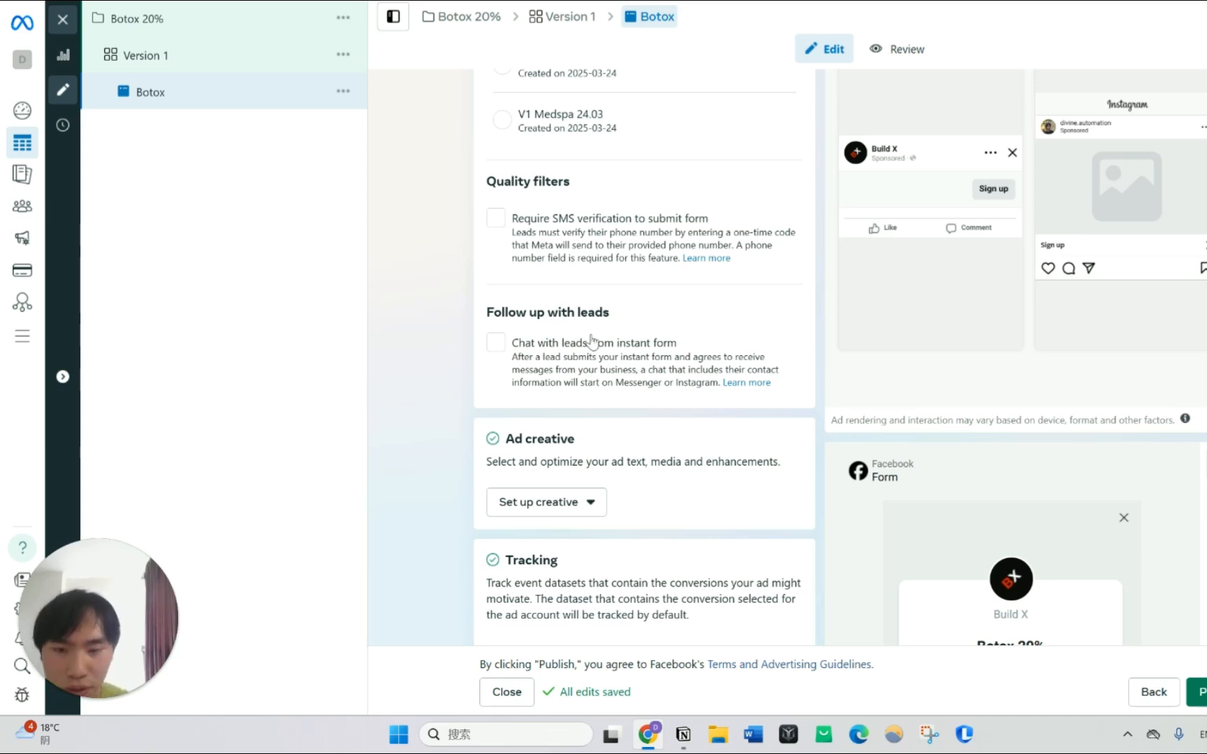
Start an image ad creative and select the account image Ad Static.png as its media
scroll(601, 380, down, 2)
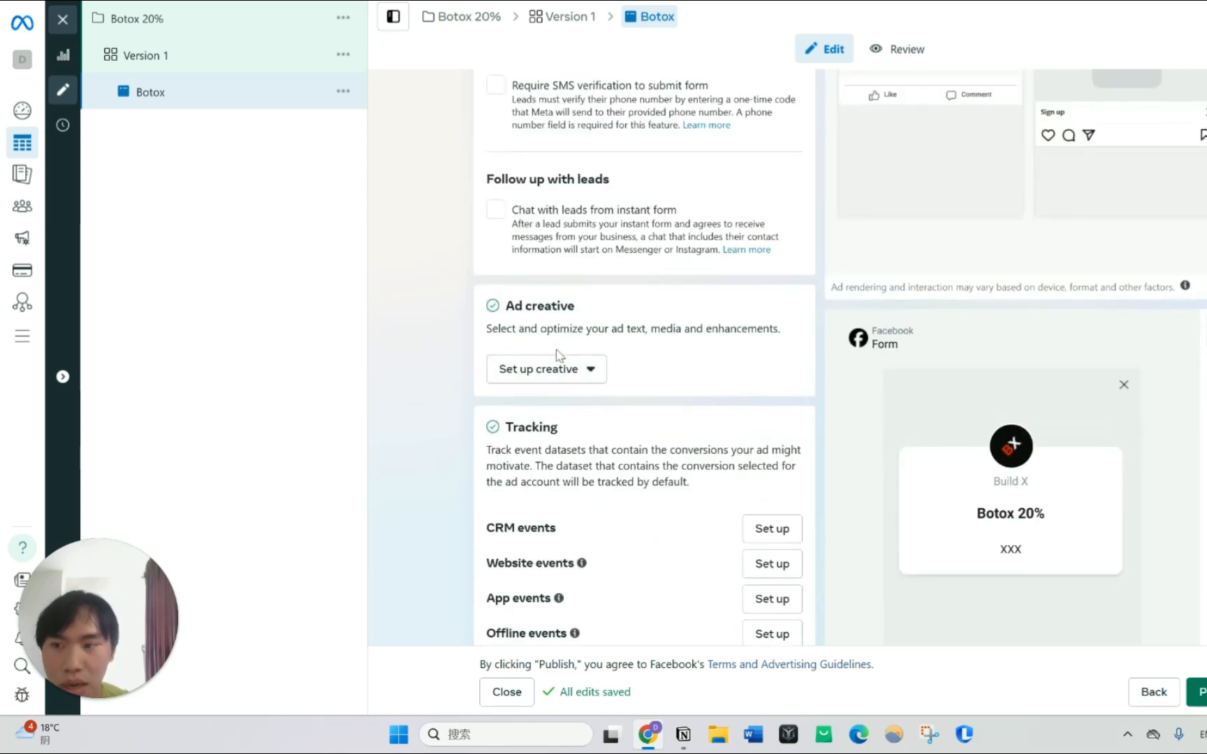
scroll(562, 355, down, 2)
click(537, 250)
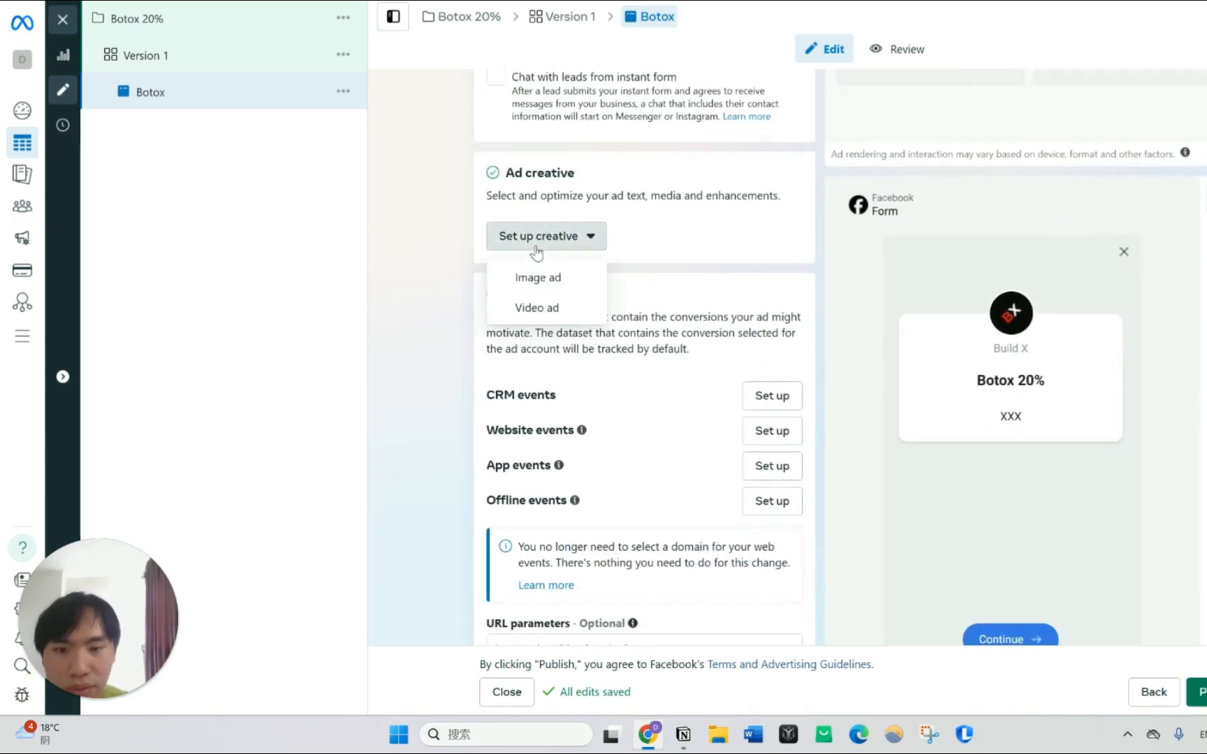
click(514, 277)
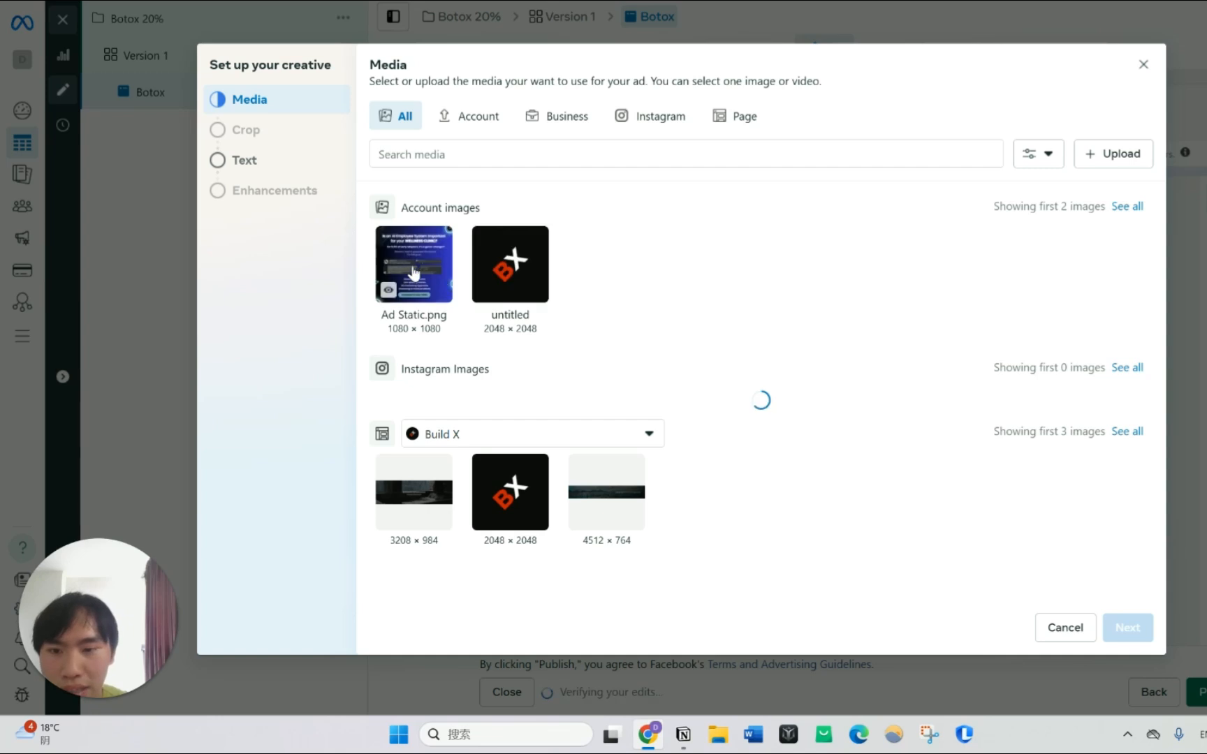
click(414, 272)
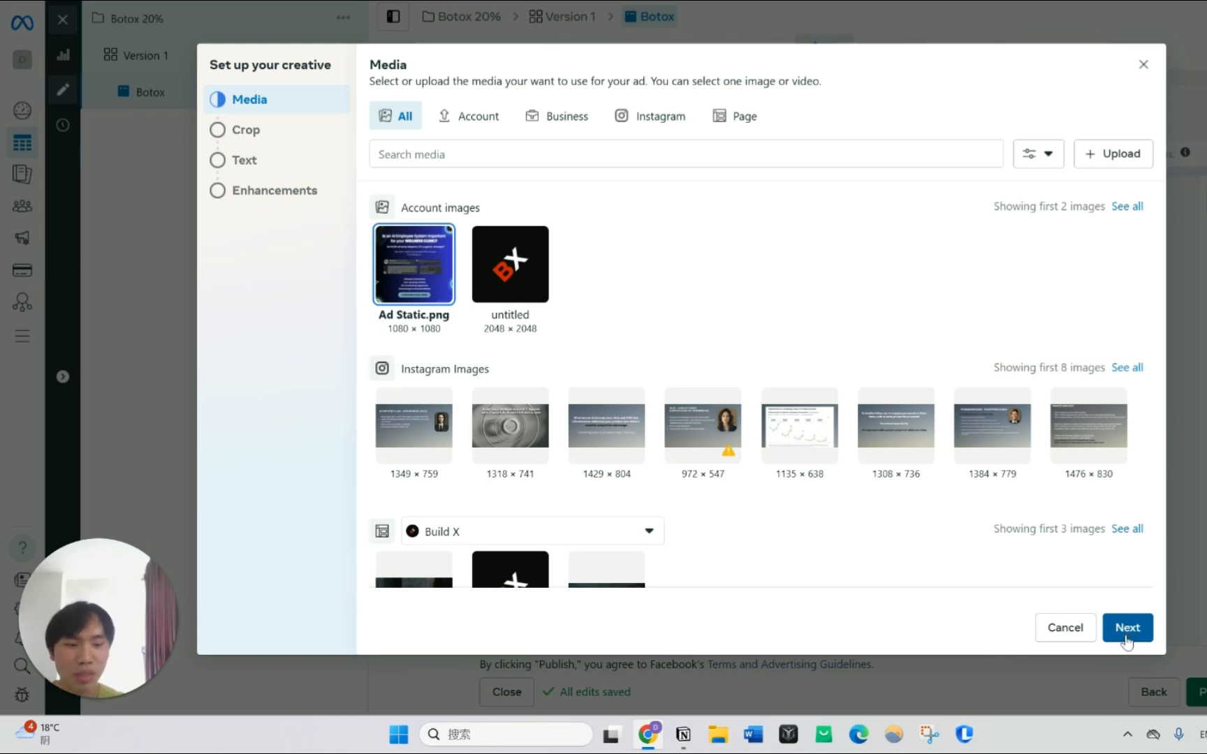
Accept the media, disable flexible media, keep the original crop for the vertical placement and continue to the text settings
click(1126, 638)
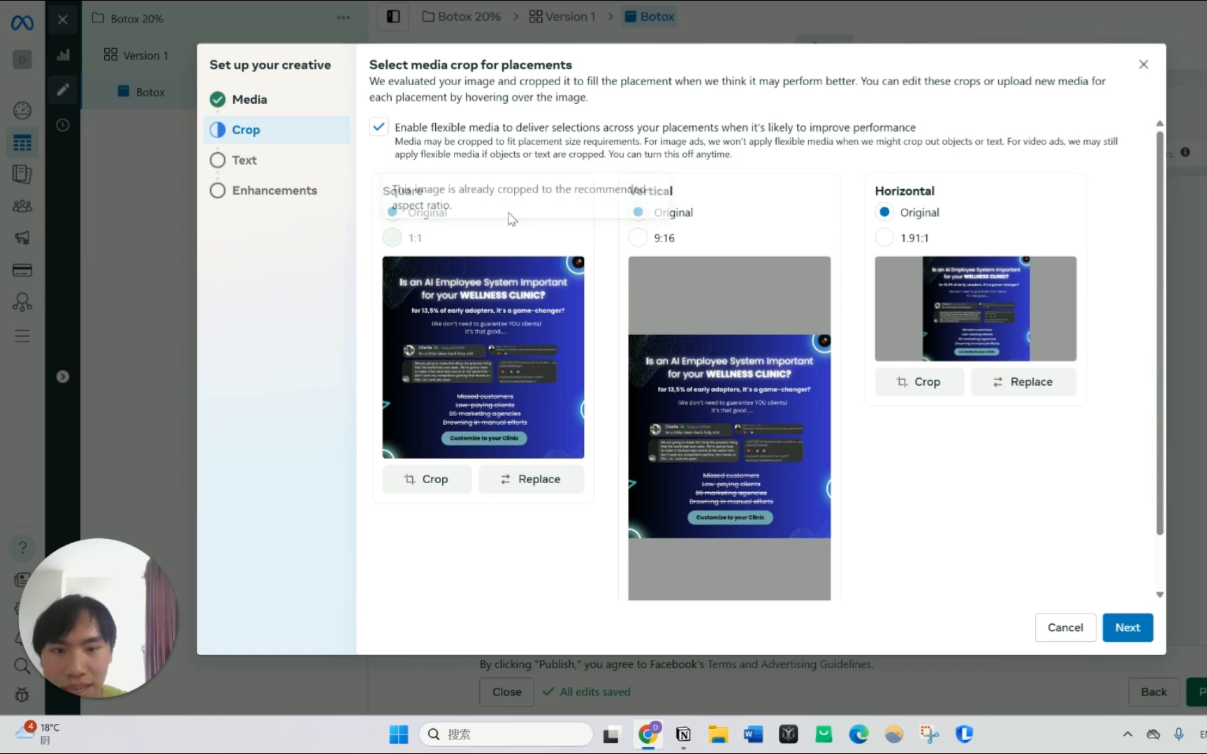
click(378, 128)
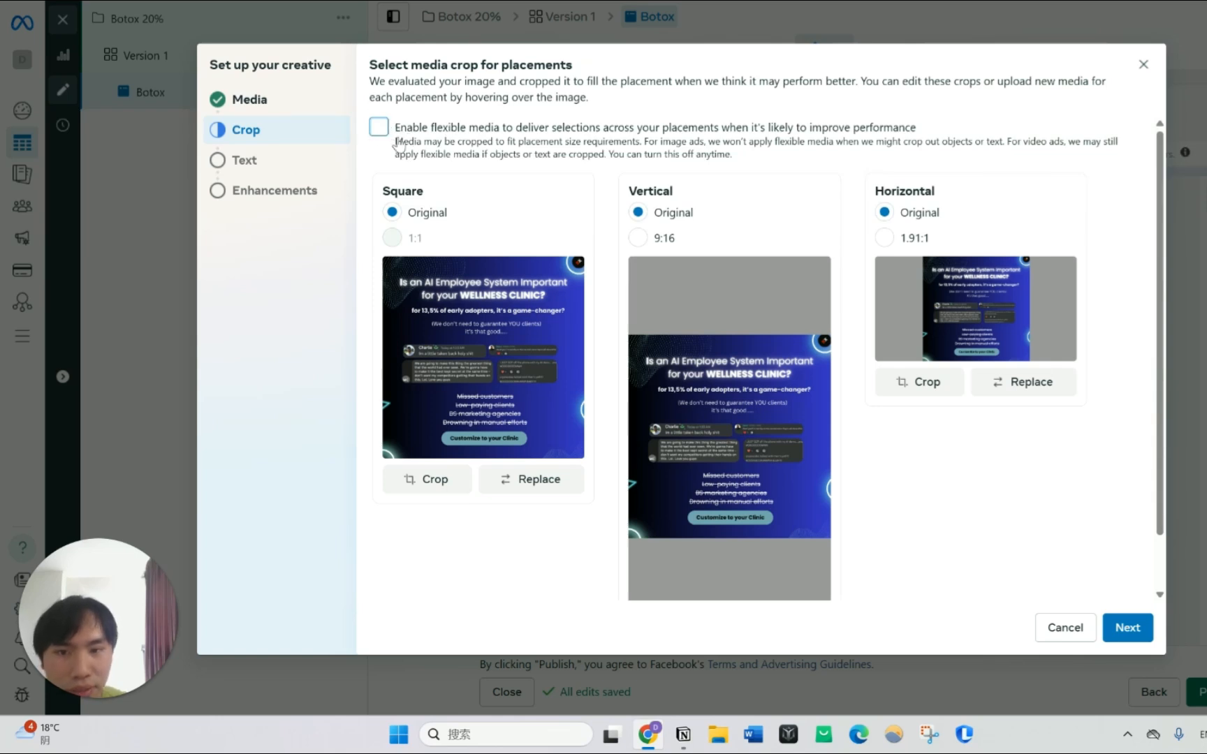
click(650, 240)
scroll(698, 267, down, 1)
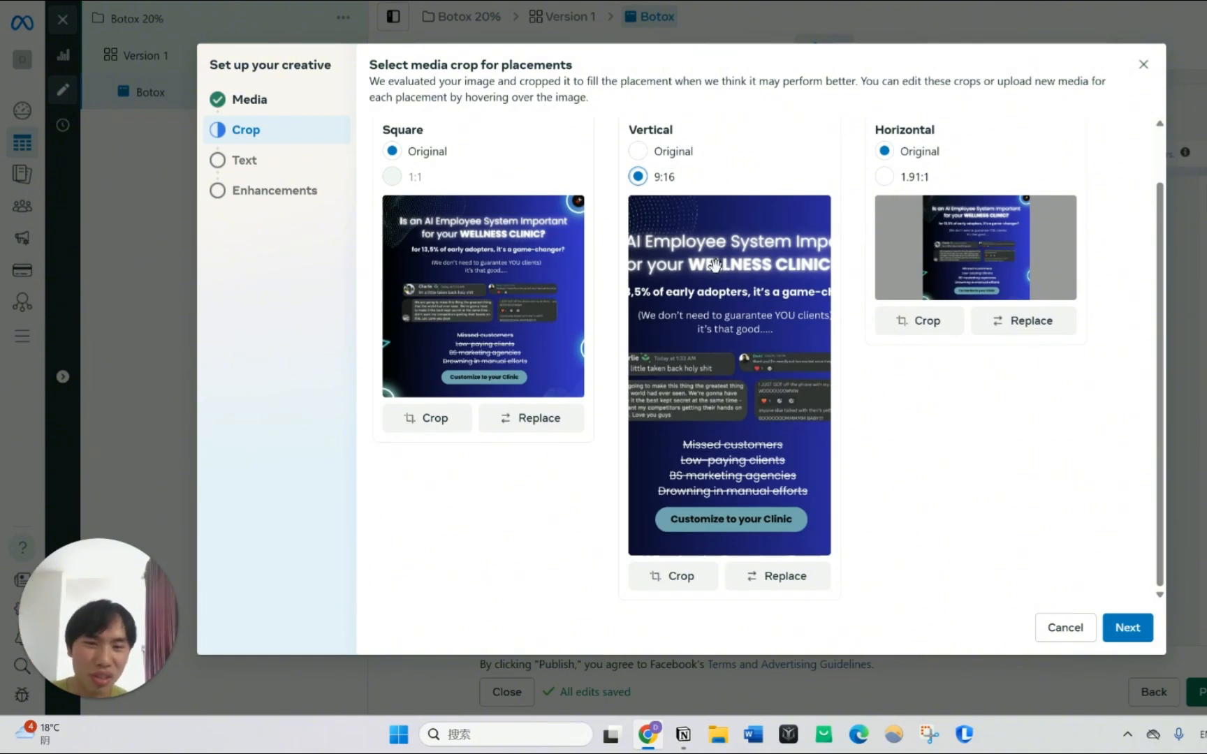
scroll(674, 222, up, 1)
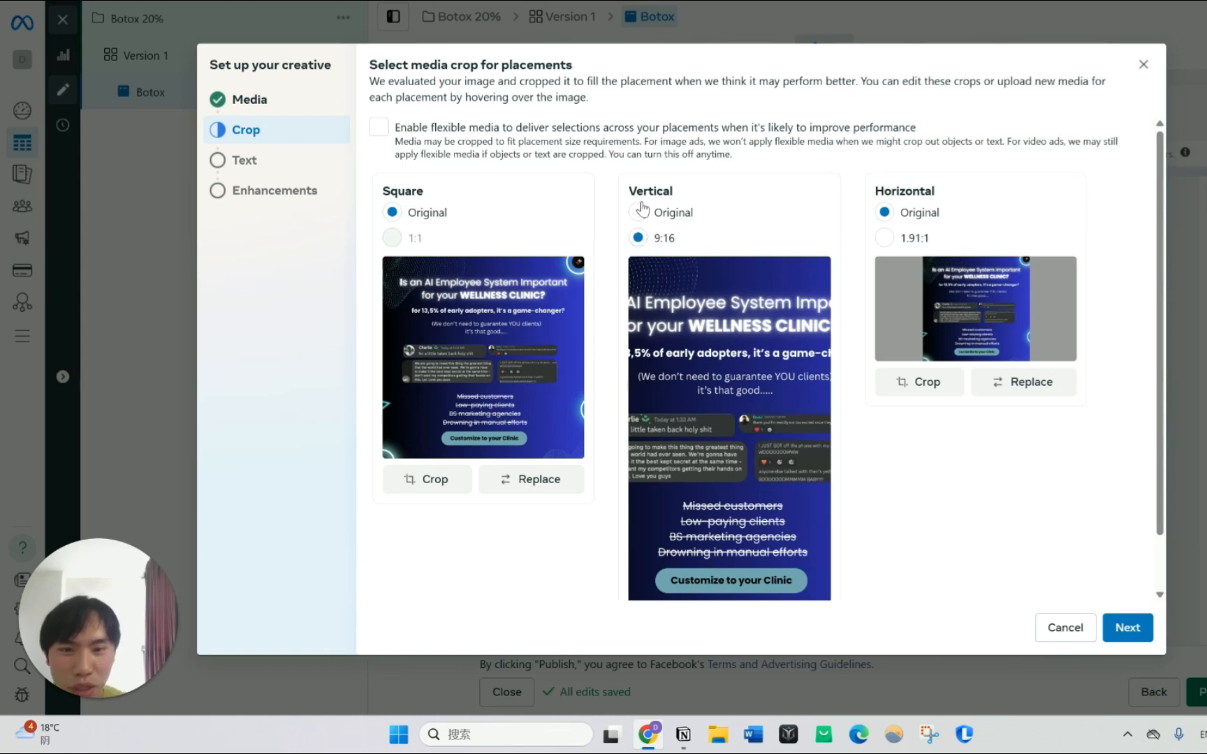
click(639, 211)
click(734, 148)
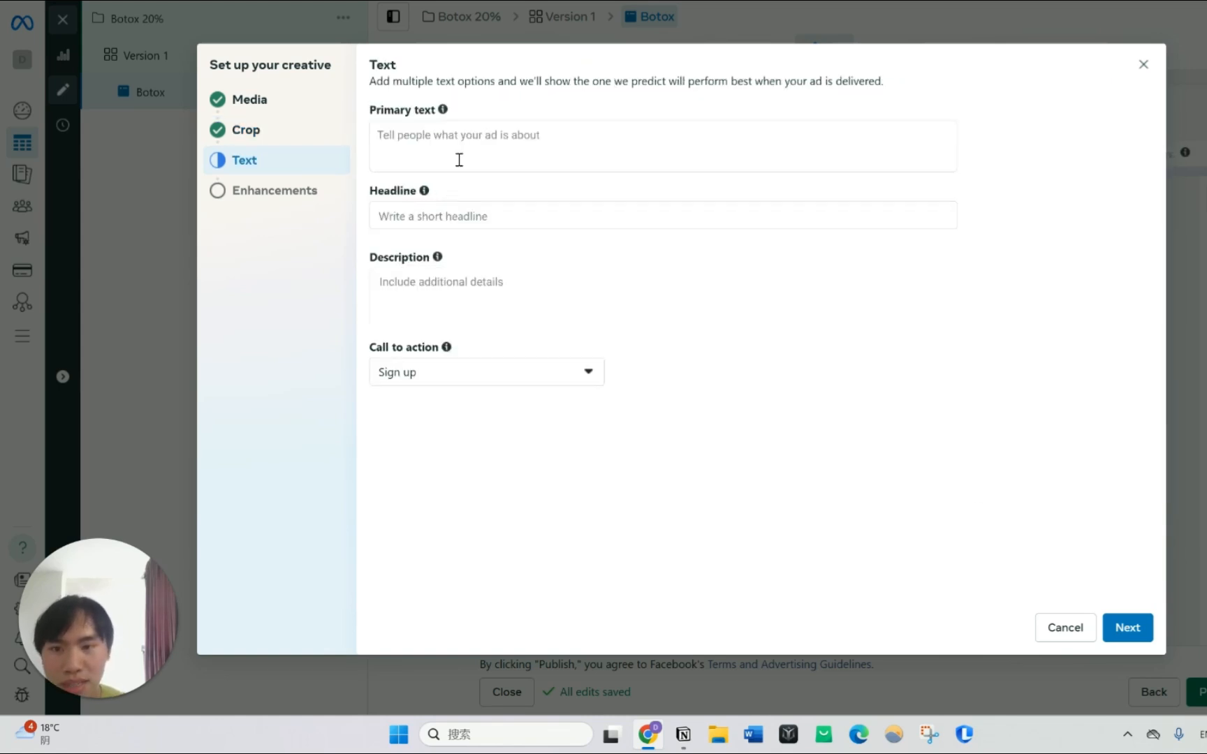
Paste the prepared Scottsdale Ladies RF Microneedling $830-off offer copy as the ad's primary text
click(460, 154)
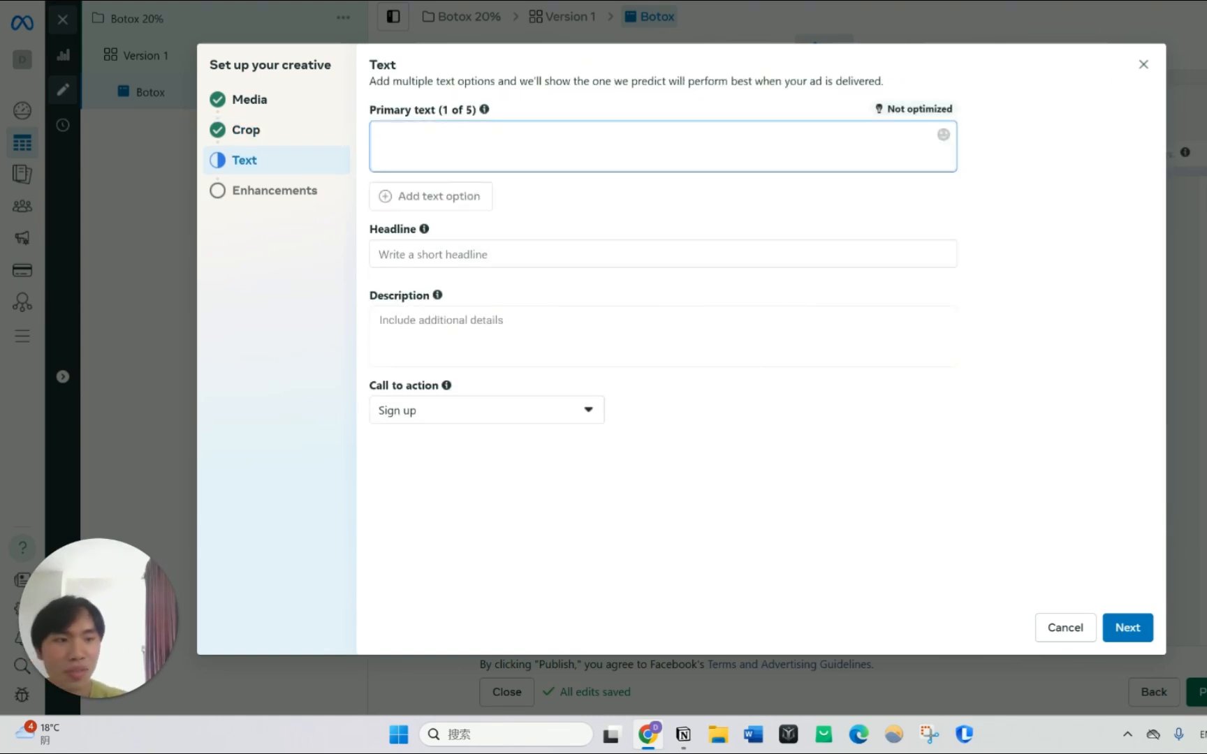
click(857, 334)
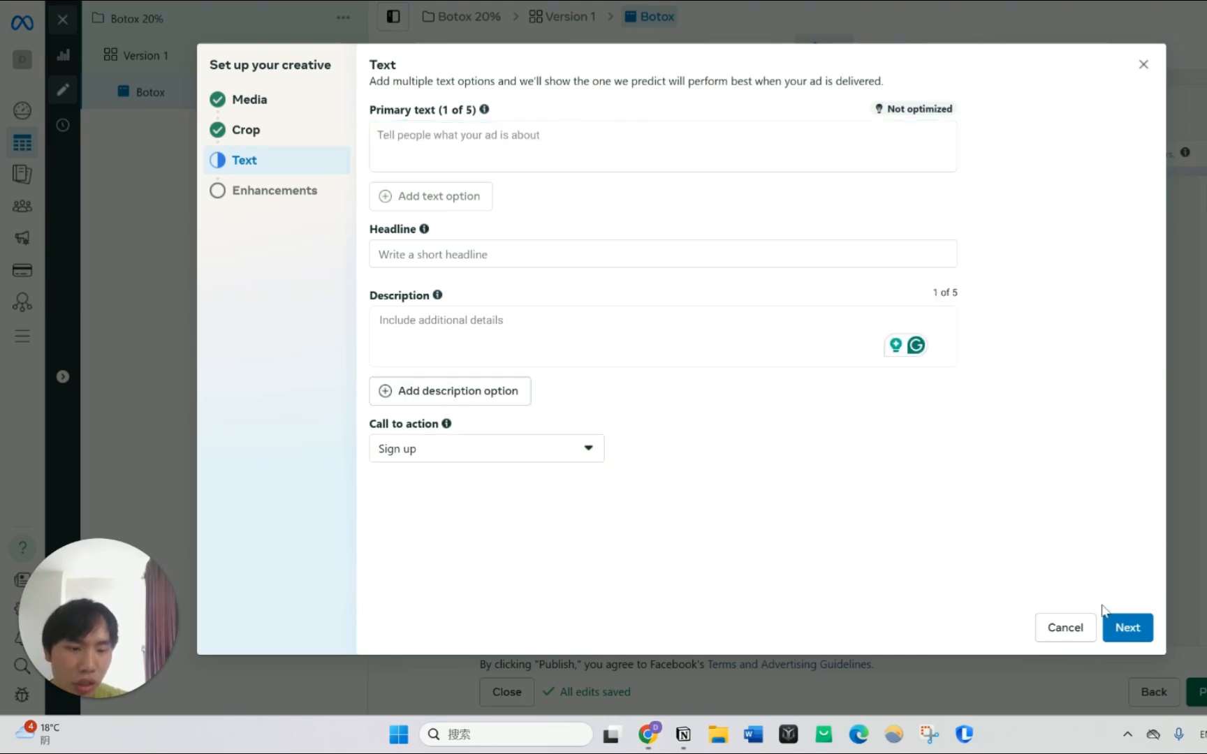
click(543, 166)
key(ctrl+v)
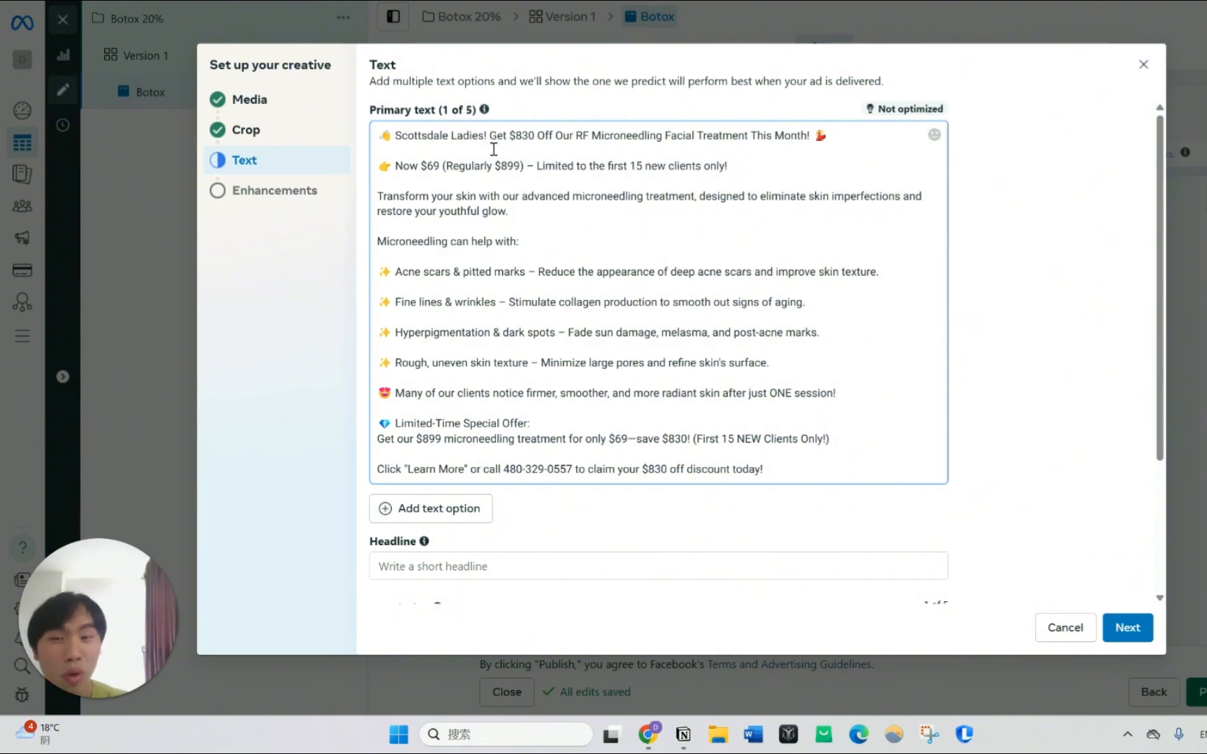
Examine the primary text's greeting, offer lines and the list of skin concerns the treatment helps with
drag(489, 136, 372, 134)
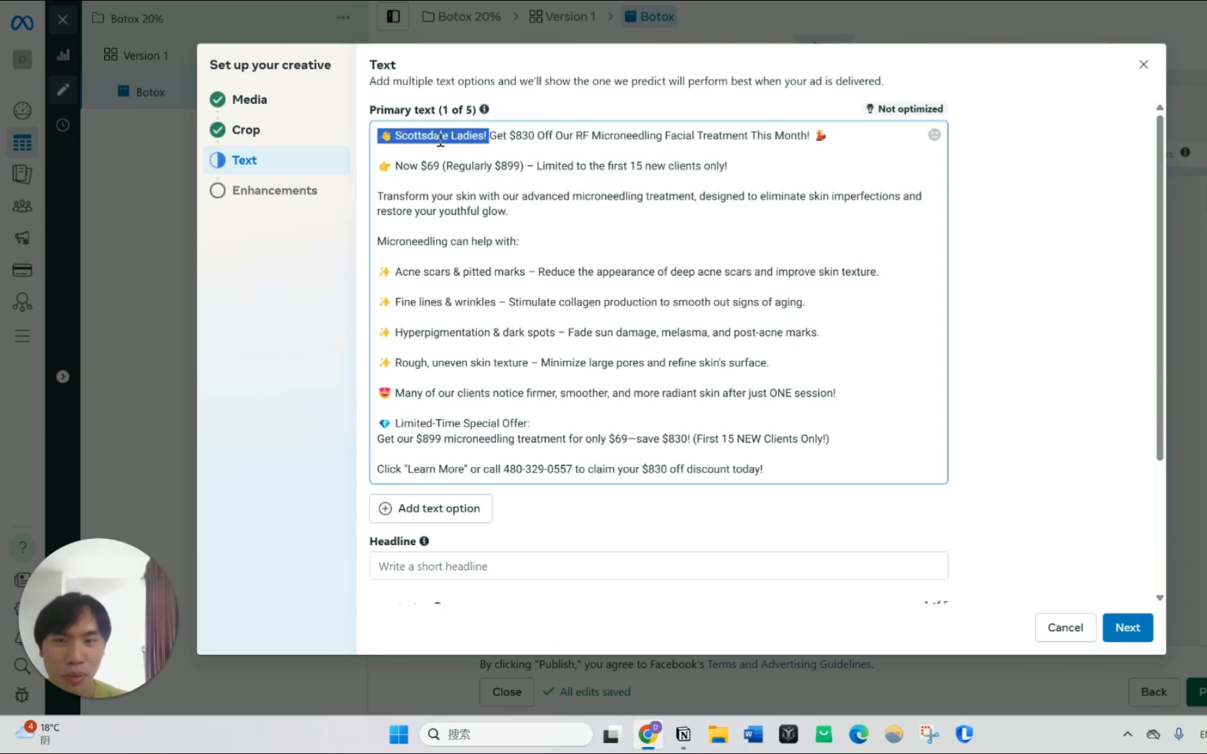
click(487, 137)
drag(487, 137, 385, 125)
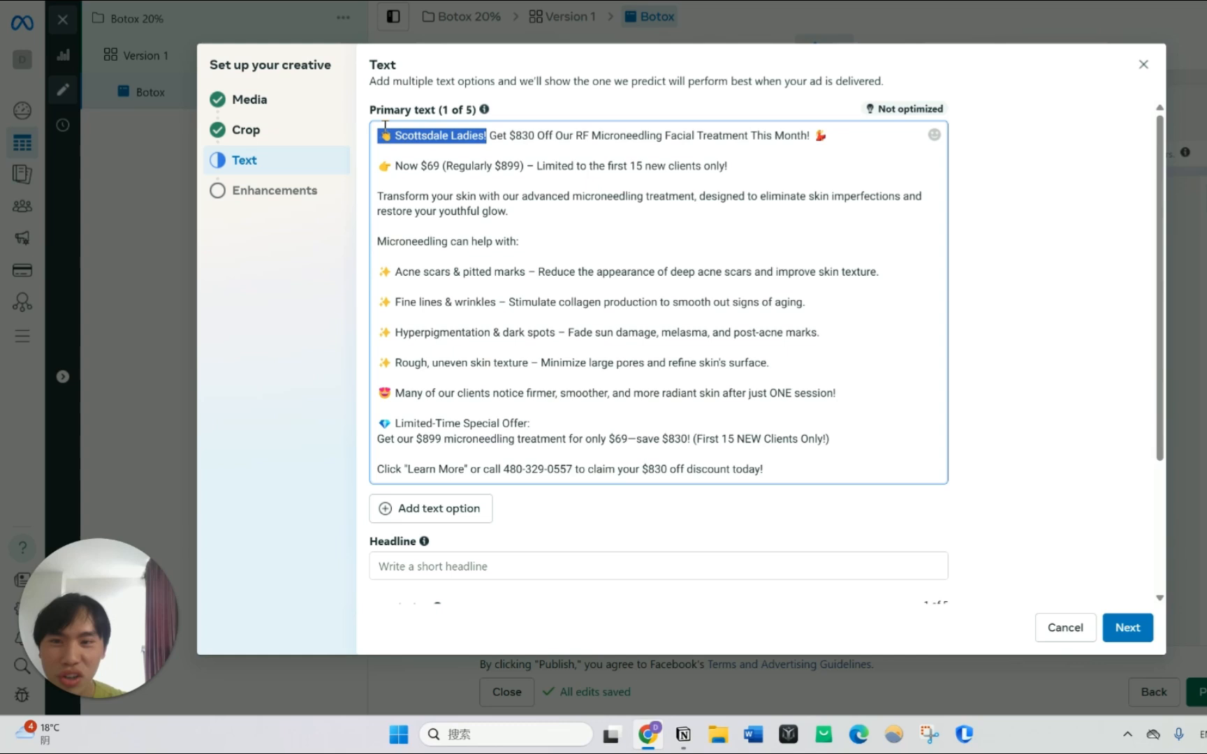
click(479, 153)
drag(488, 137, 378, 136)
click(499, 140)
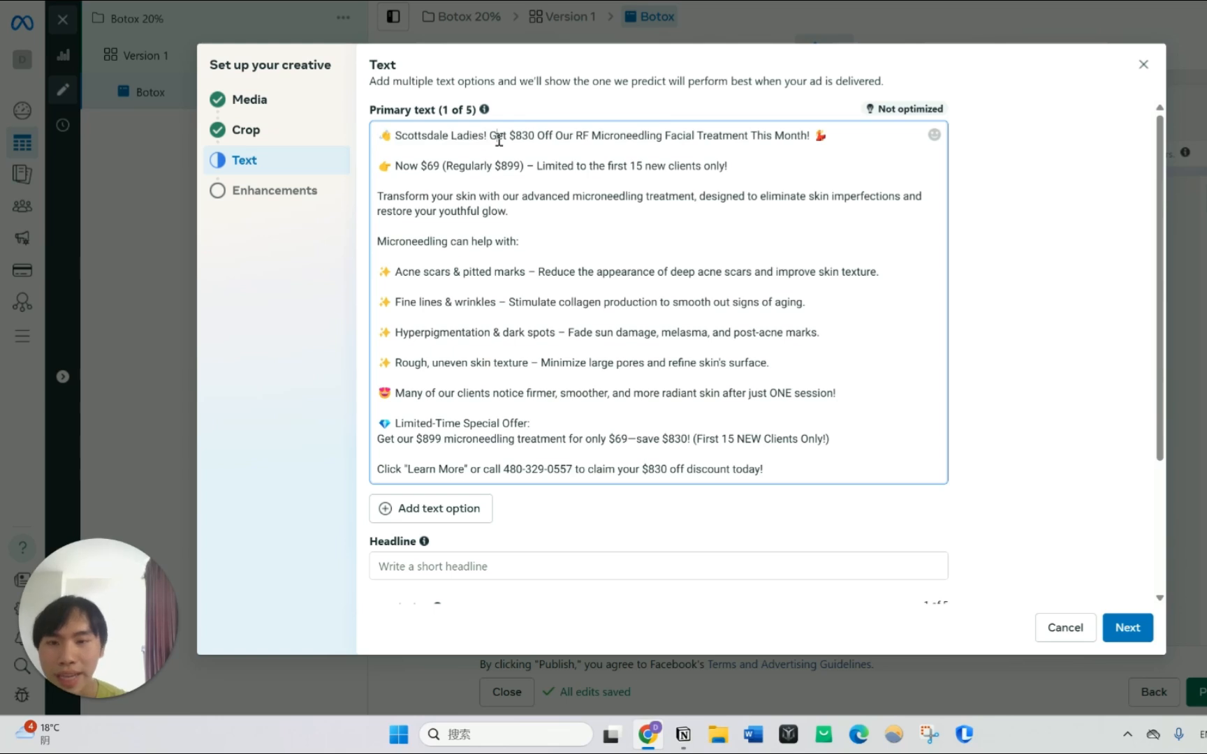
drag(495, 139, 620, 154)
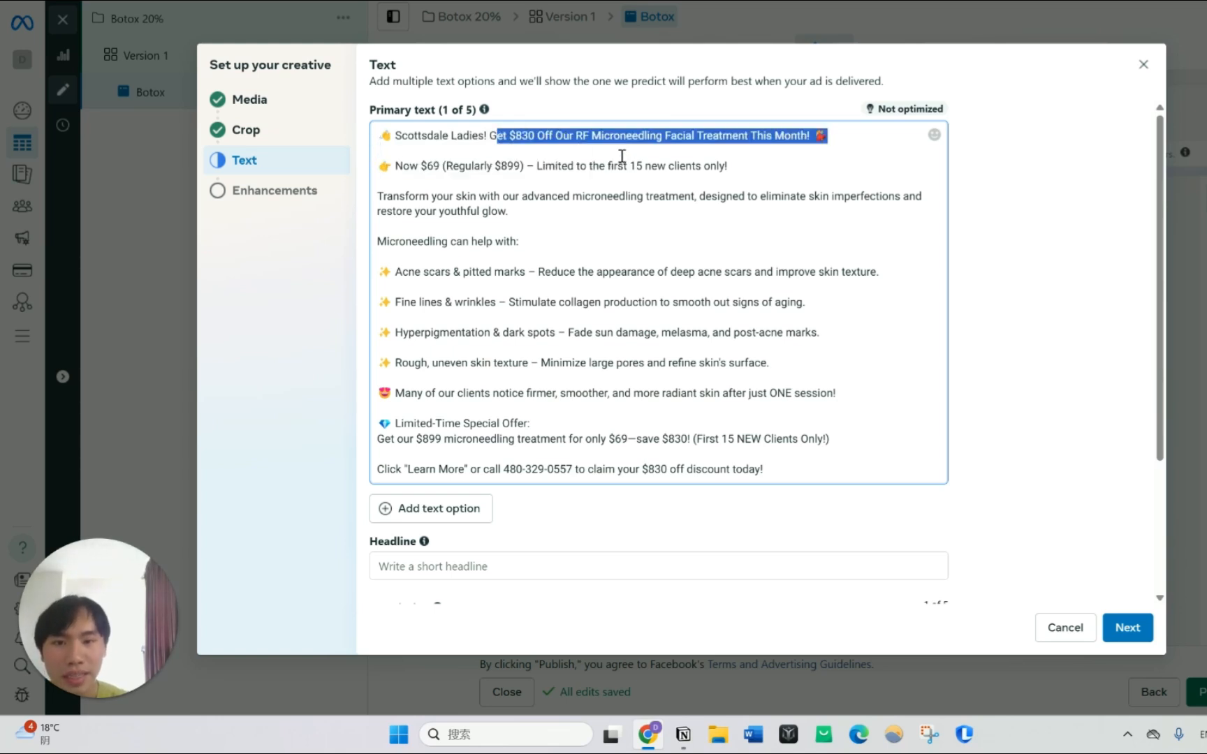
click(621, 156)
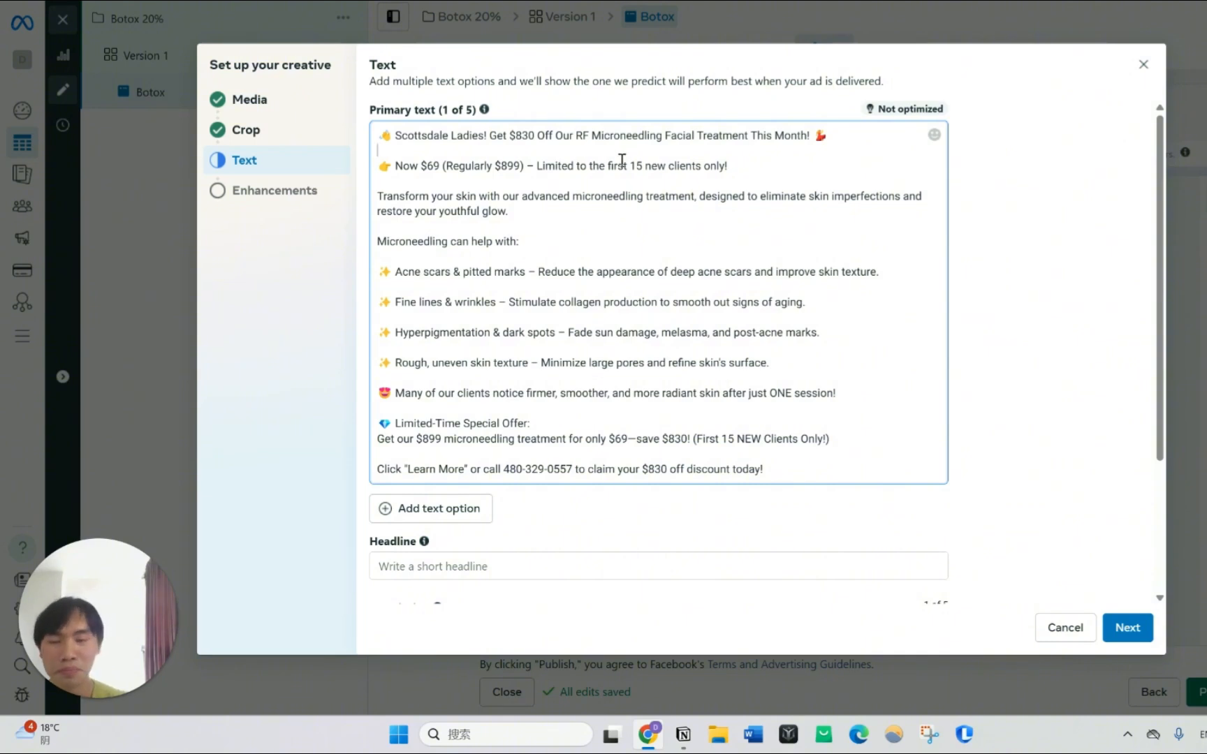
drag(768, 171, 373, 139)
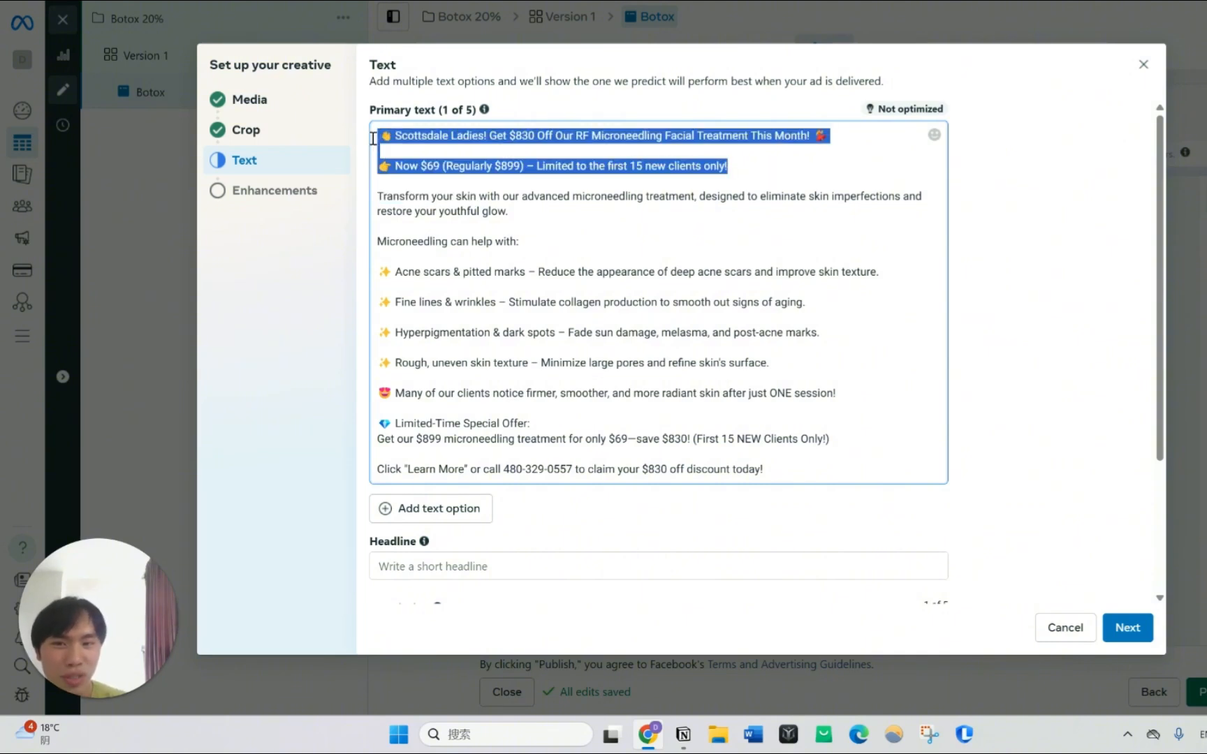
click(580, 136)
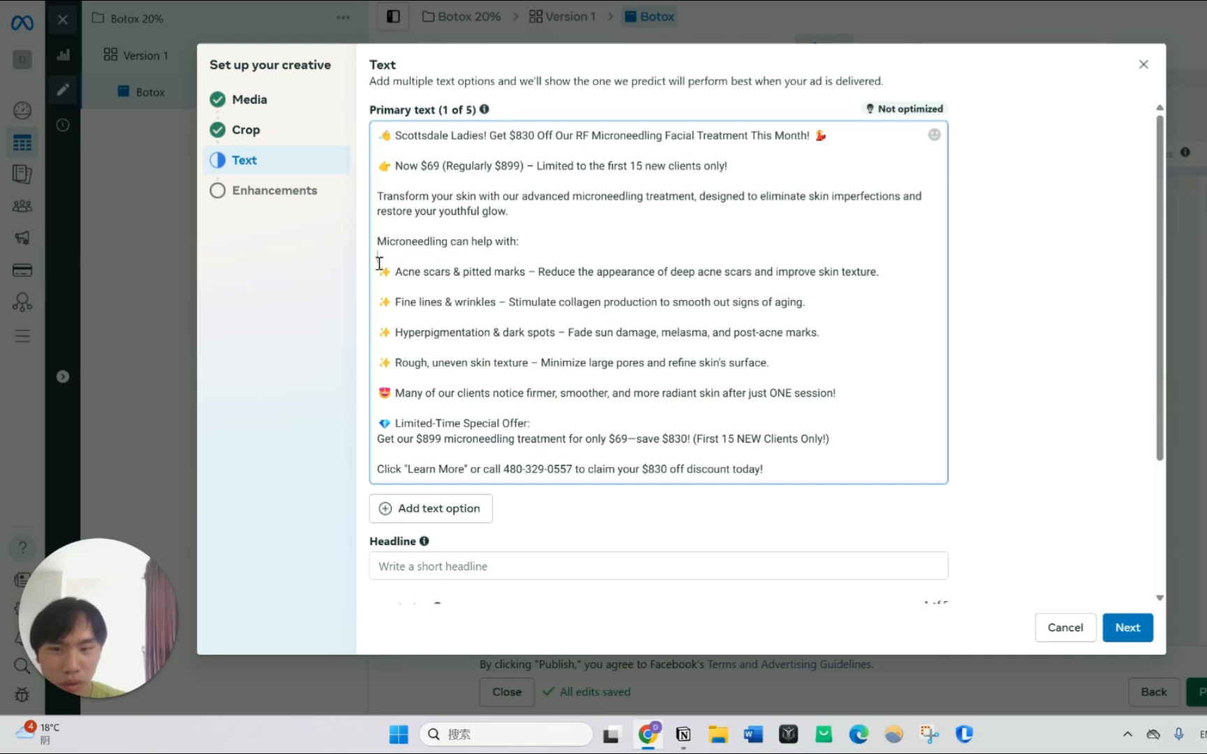
drag(380, 264, 816, 366)
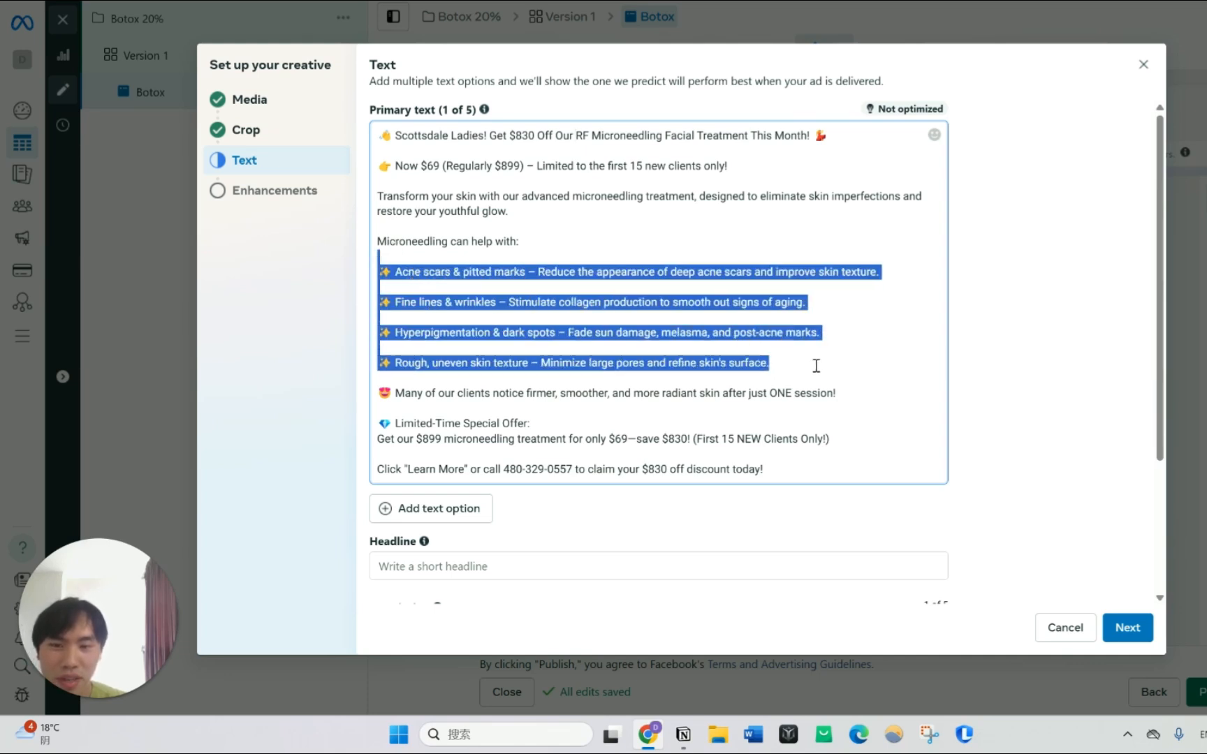
click(447, 245)
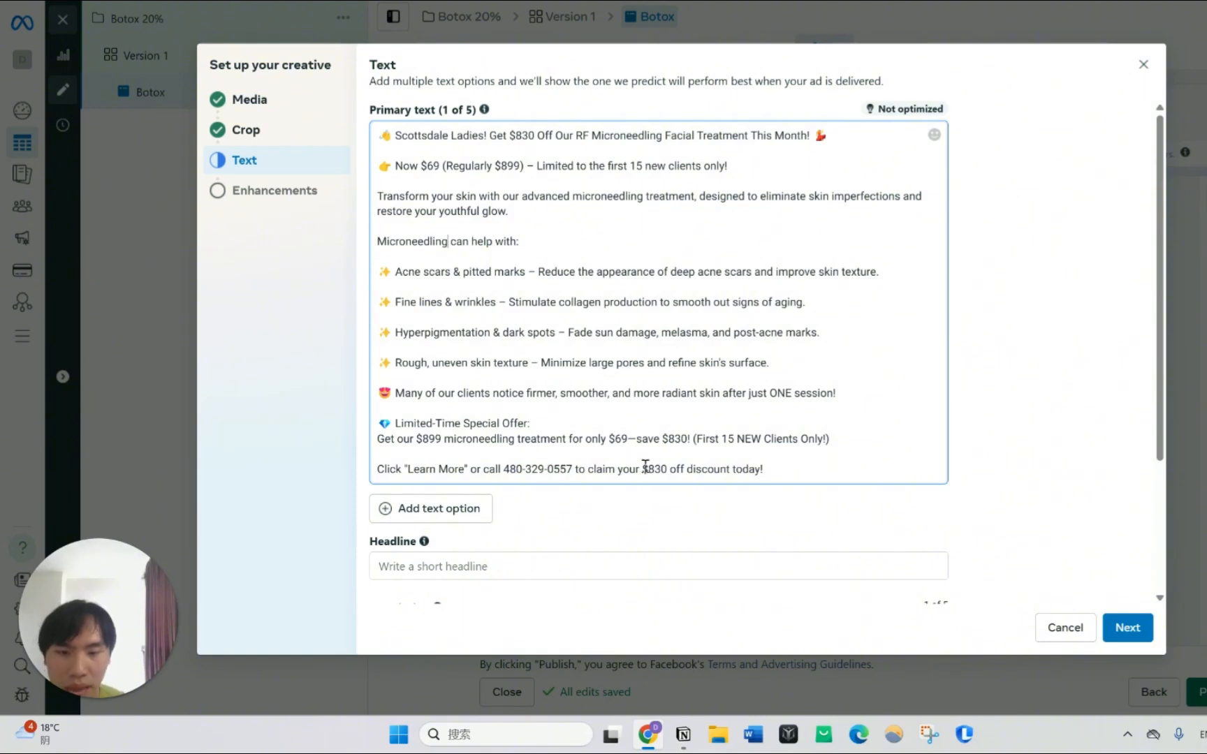
Continue to the creative enhancements and turn off Add overlays, Visual touch-ups, Music and Text improvements
click(1111, 627)
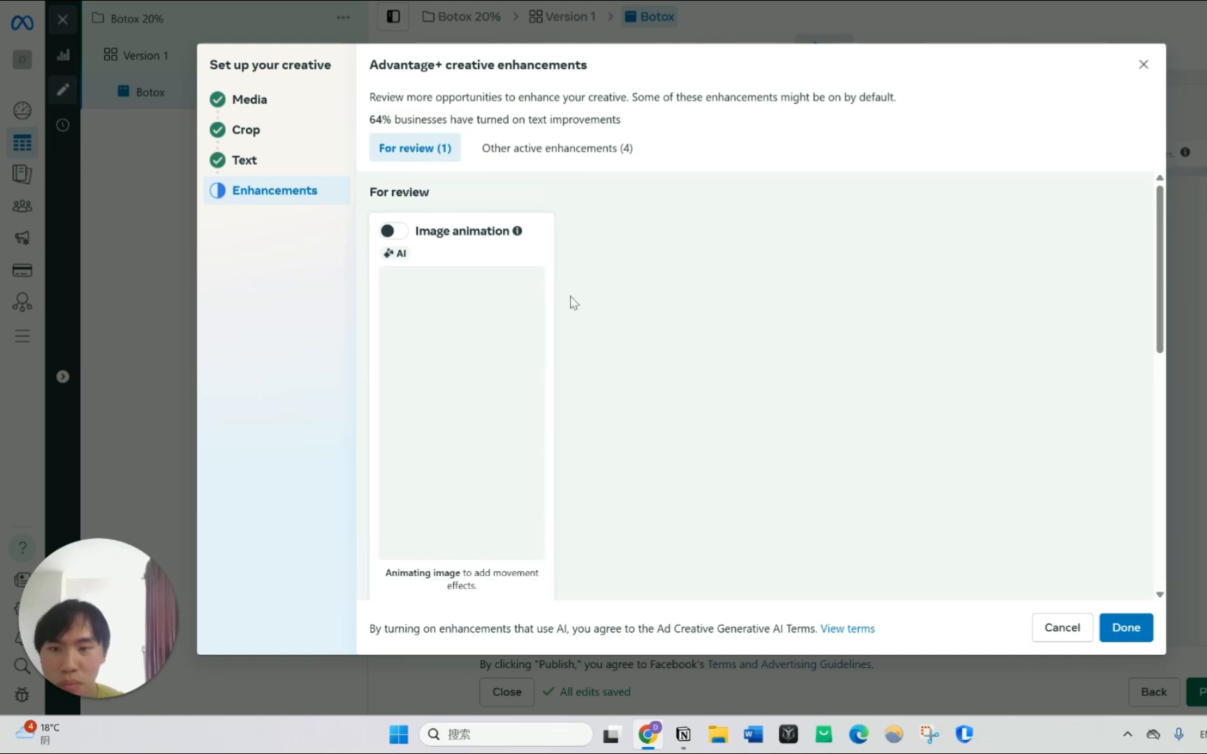
scroll(537, 204, down, 5)
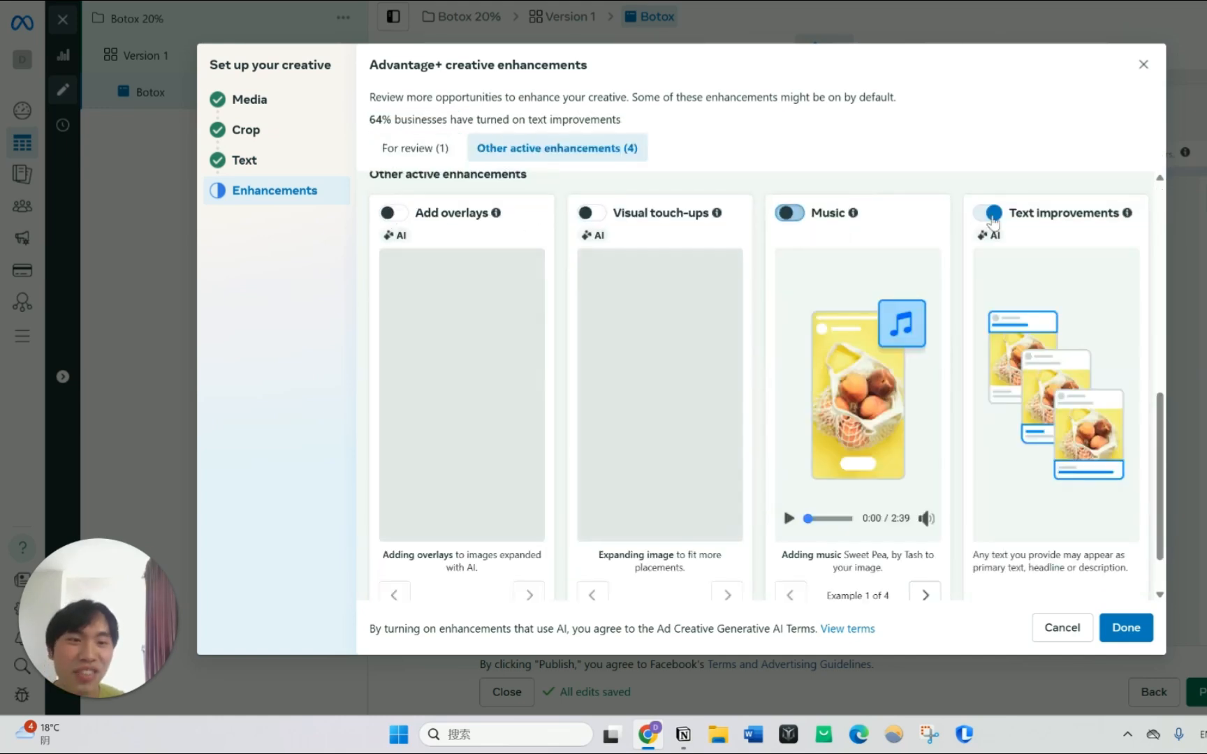
scroll(800, 331, up, 5)
Check that all Advantage+ creative enhancements are off, including Image animation, and finish the creative setup
scroll(632, 335, down, 6)
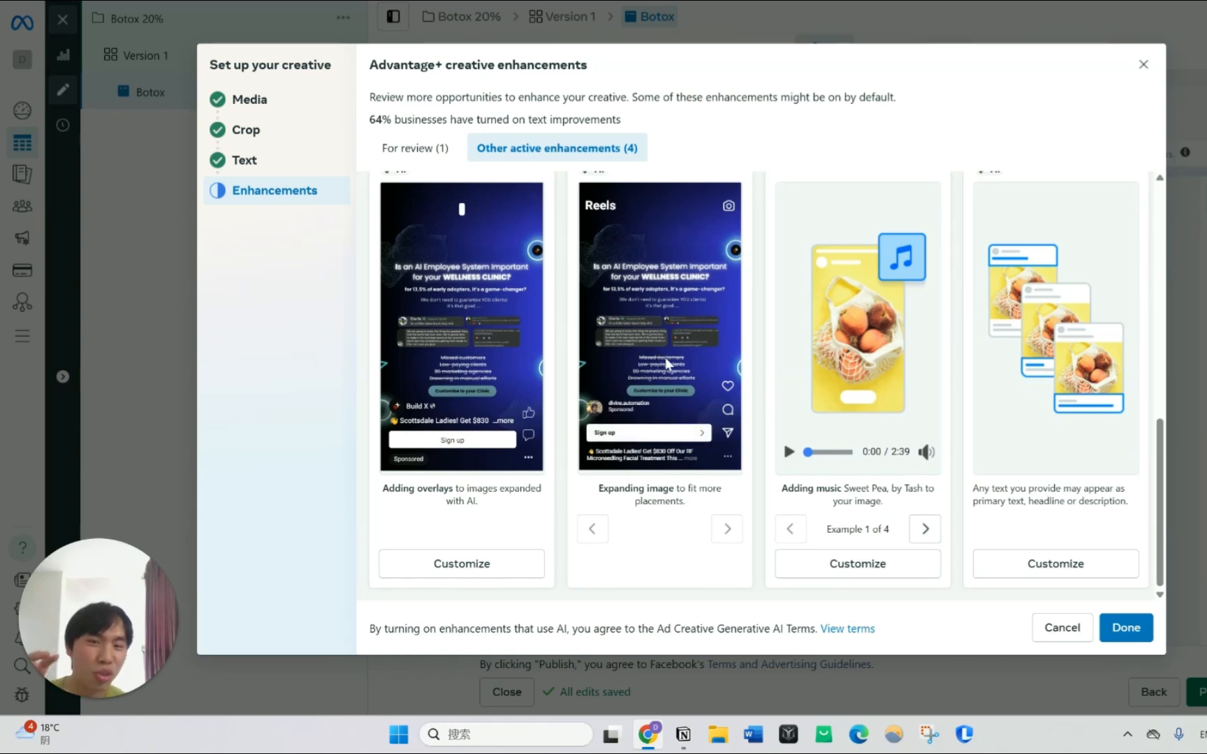
scroll(664, 360, up, 4)
scroll(670, 366, up, 4)
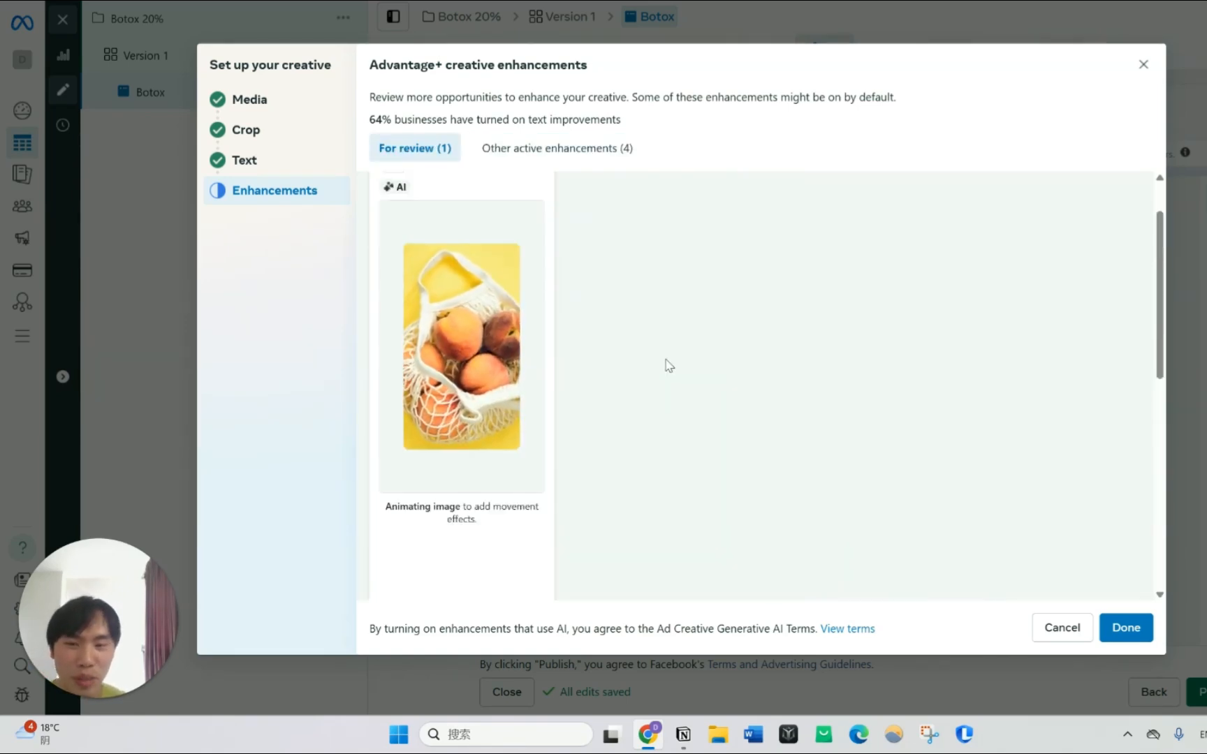
scroll(669, 366, down, 2)
scroll(667, 366, up, 3)
scroll(665, 381, down, 5)
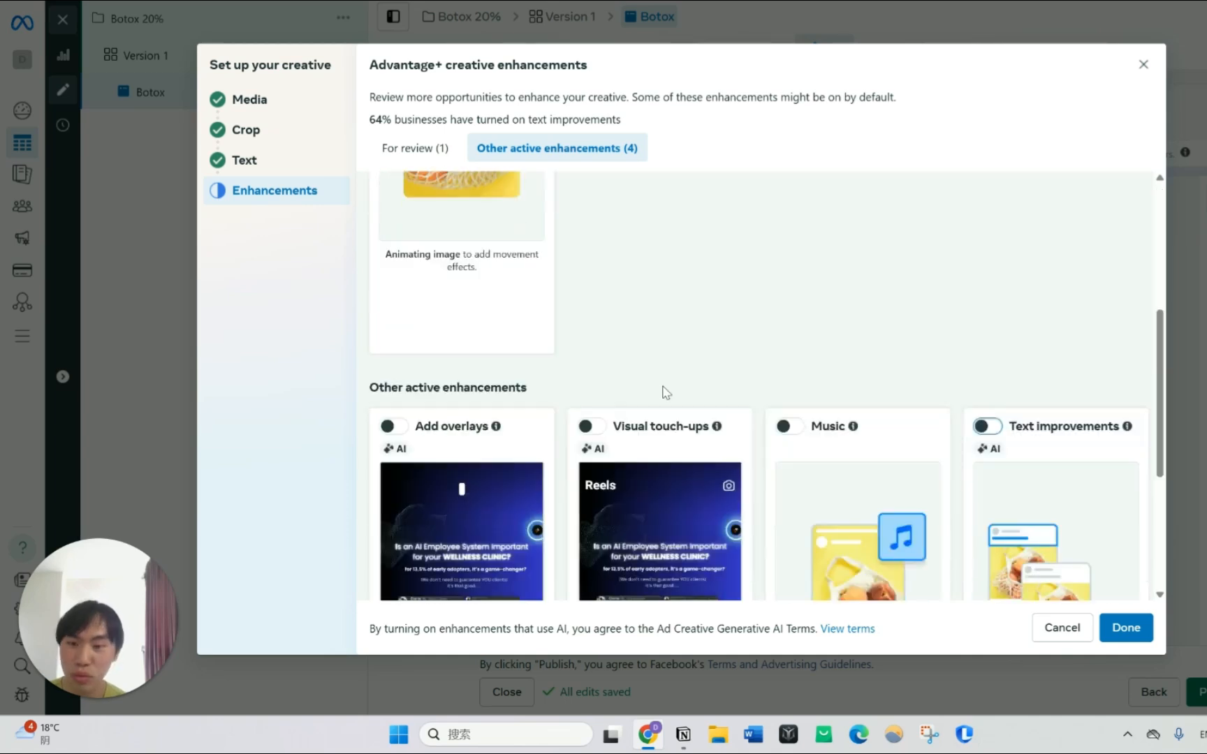
scroll(664, 391, up, 1)
scroll(664, 391, down, 5)
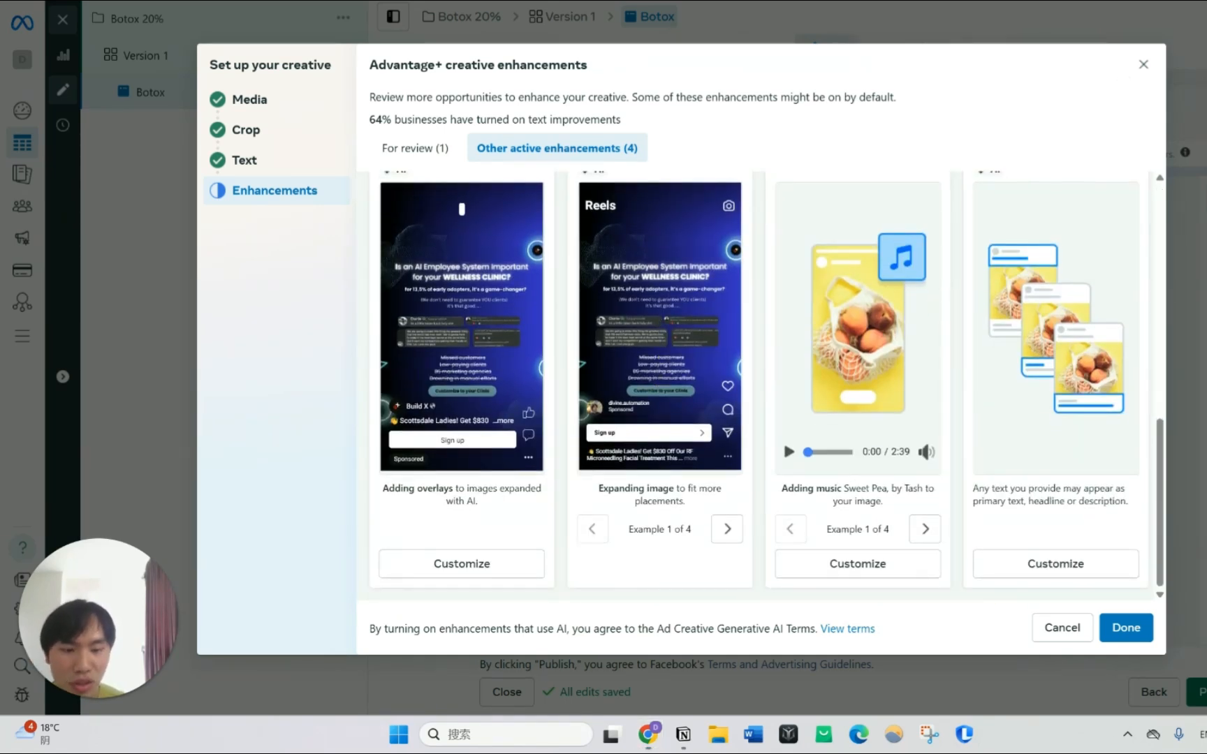
scroll(760, 355, up, 5)
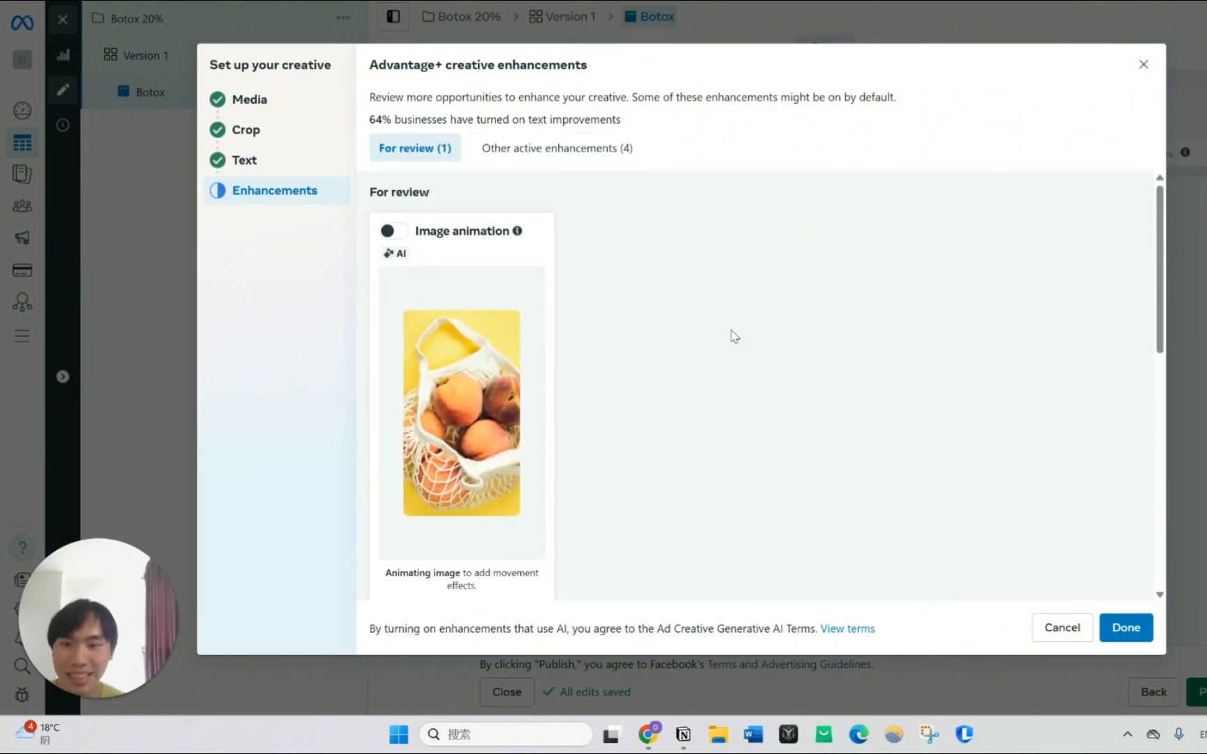
scroll(730, 335, down, 5)
scroll(822, 375, up, 2)
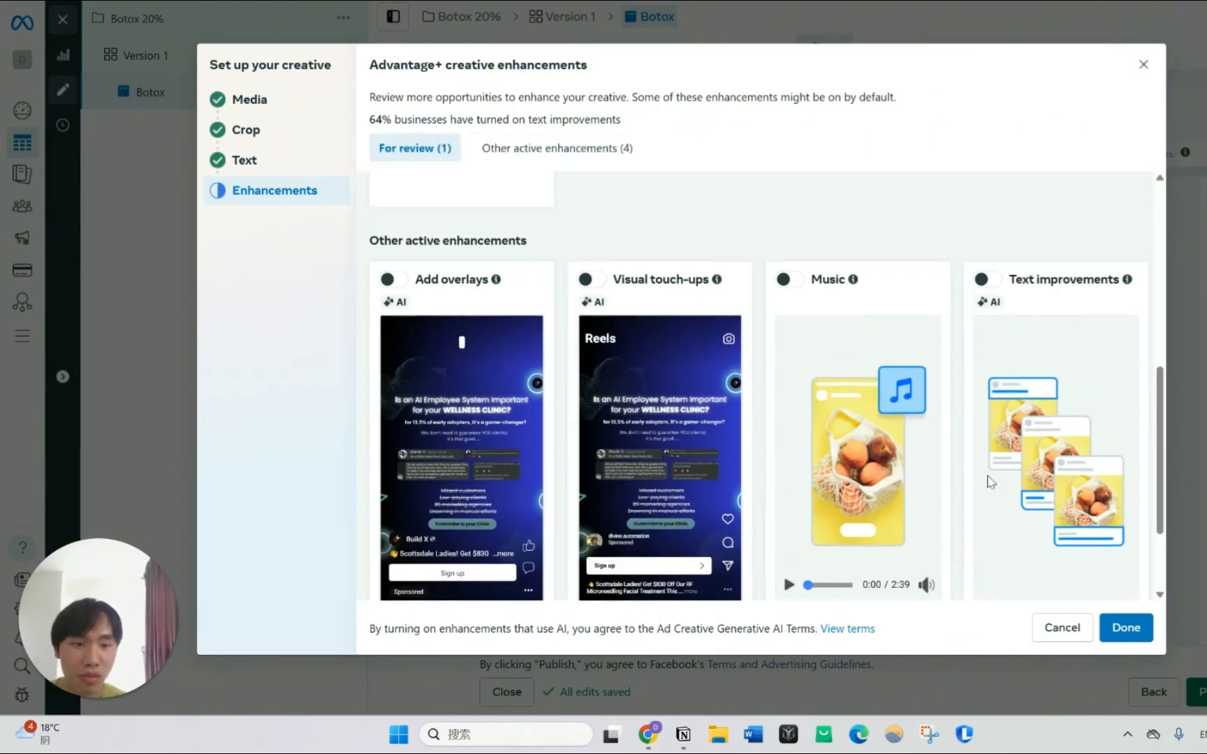
click(1140, 632)
Copy the Scottsdale Ladies greeting with its emoji from the primary text and set the headline to "👋 Scottsdale Ladies!"
scroll(531, 245, up, 4)
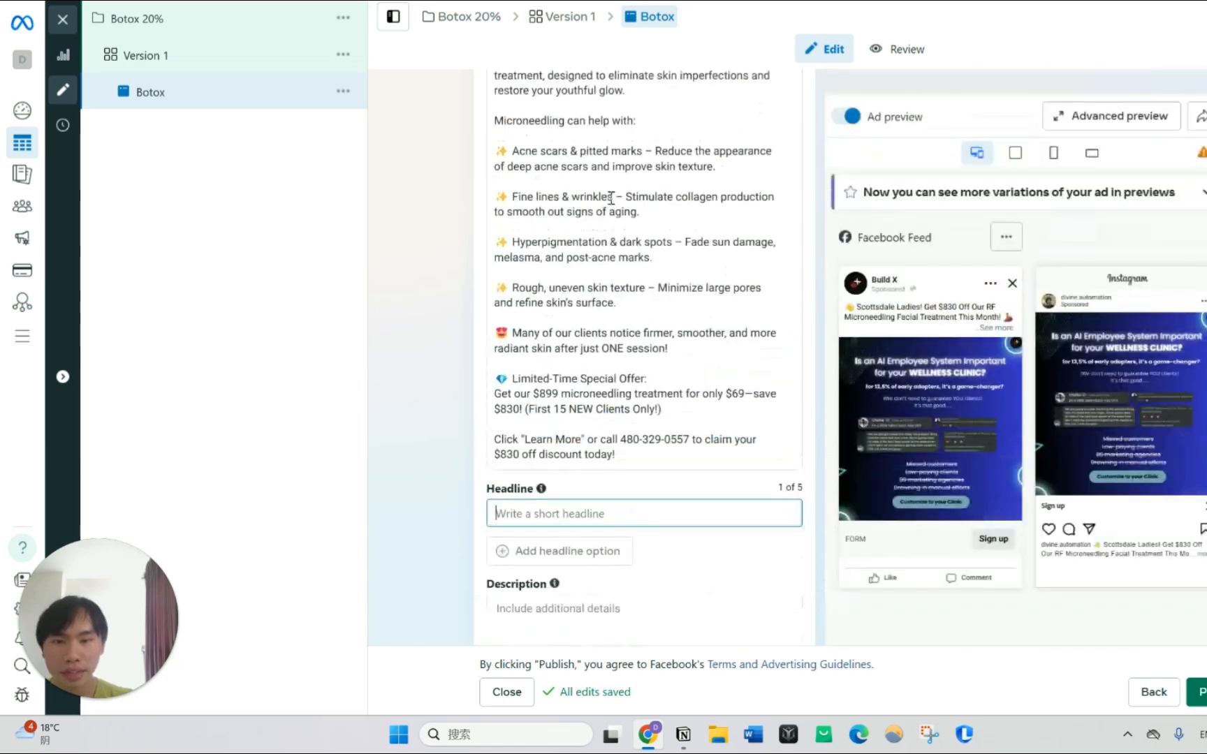
scroll(613, 196, up, 4)
drag(602, 235, 463, 239)
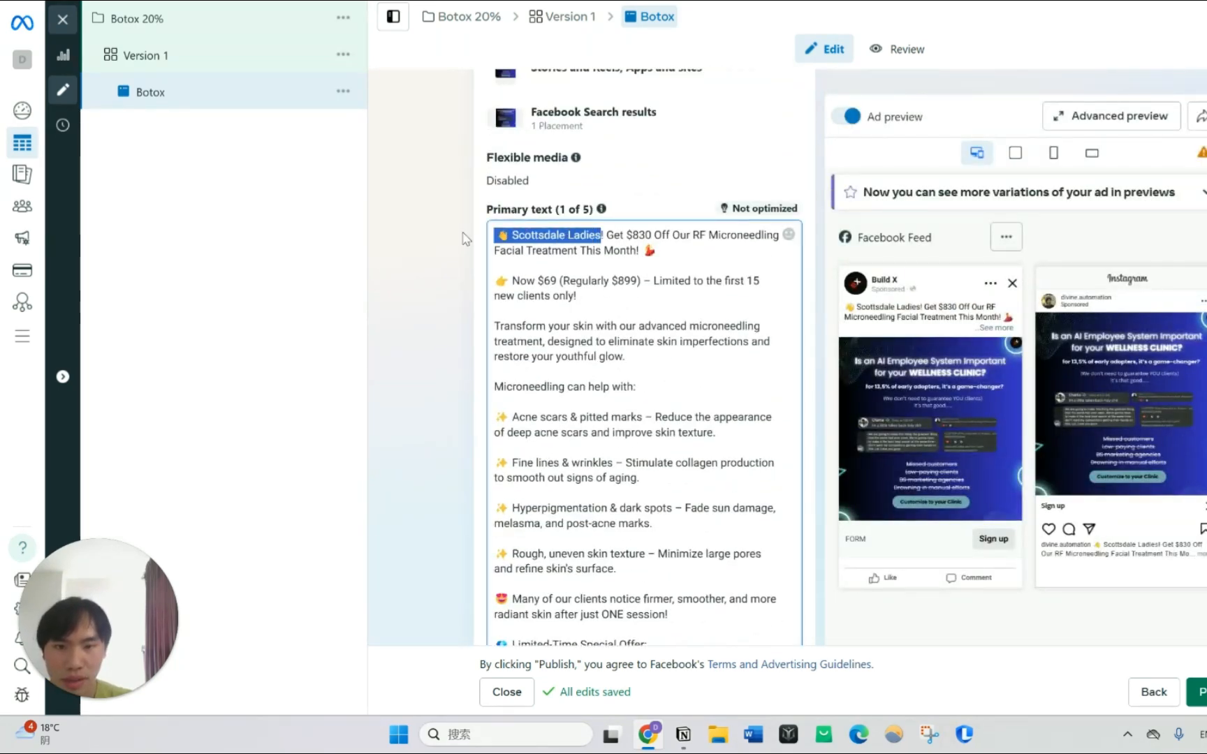
key(ctrl+c)
scroll(508, 304, down, 8)
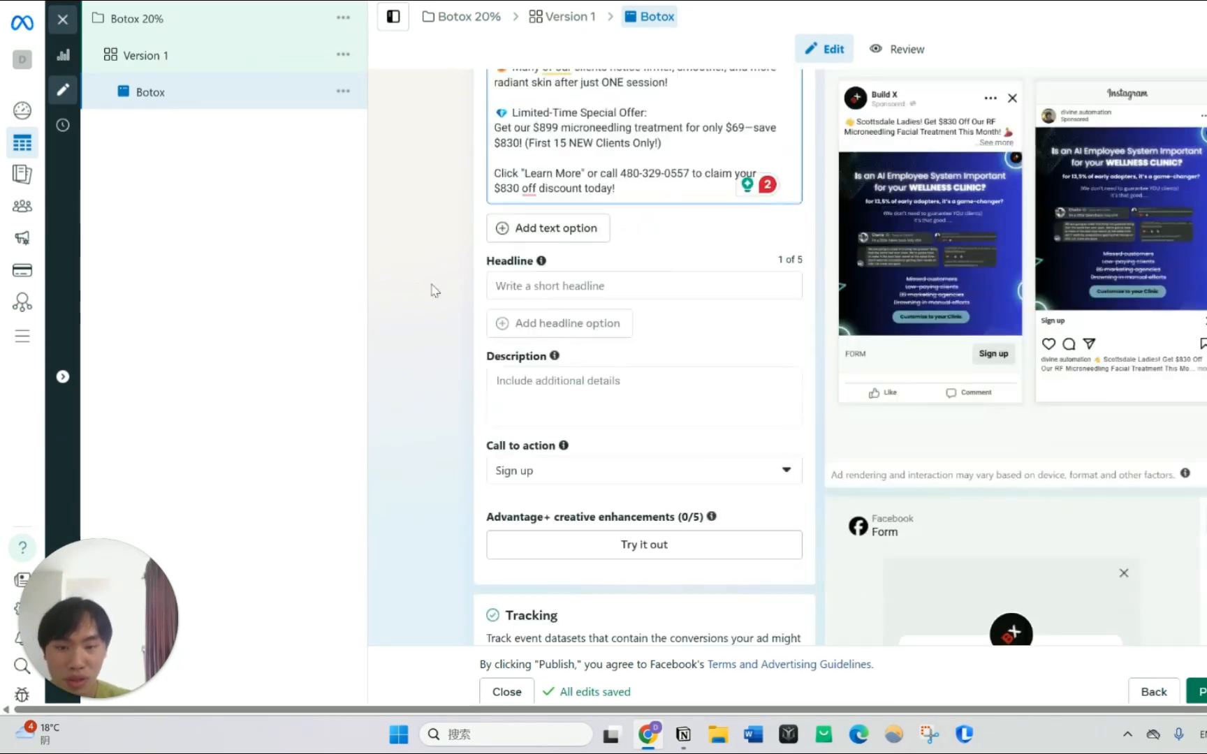
click(545, 283)
key(ctrl+v)
text(!)
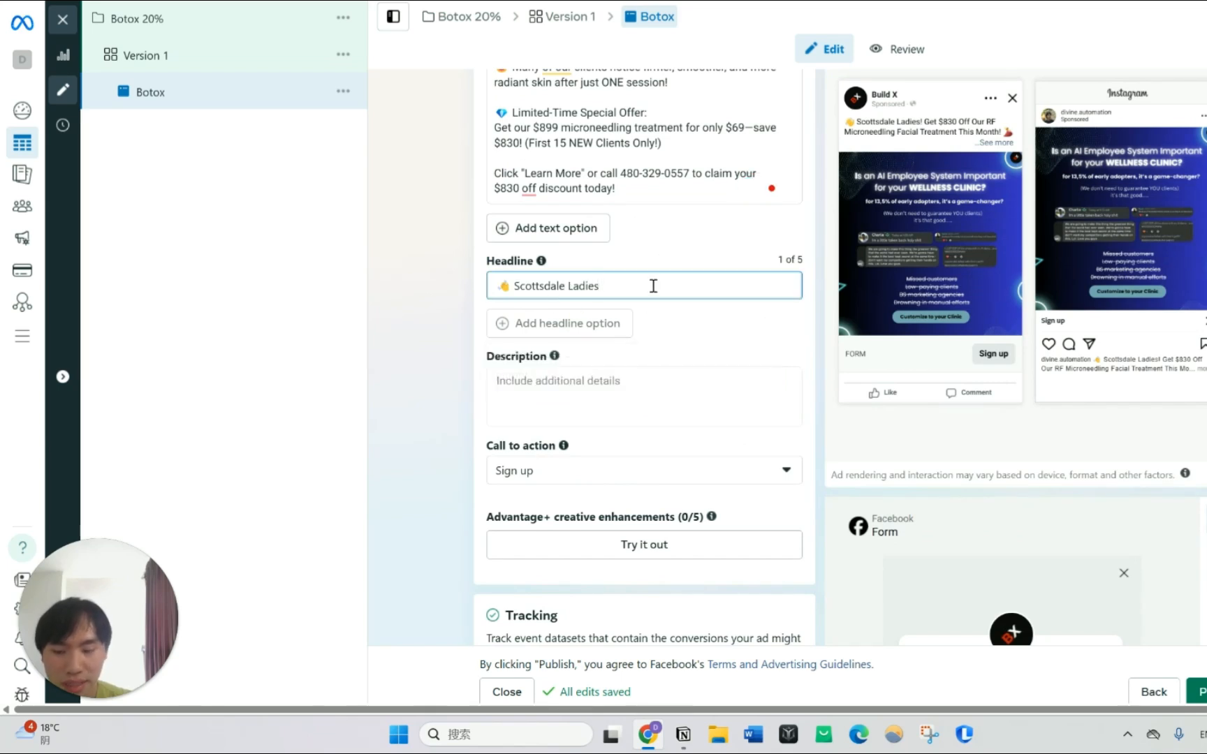
click(654, 307)
Enter the placeholder ".......XXXXXXX" as the ad's description
click(628, 394)
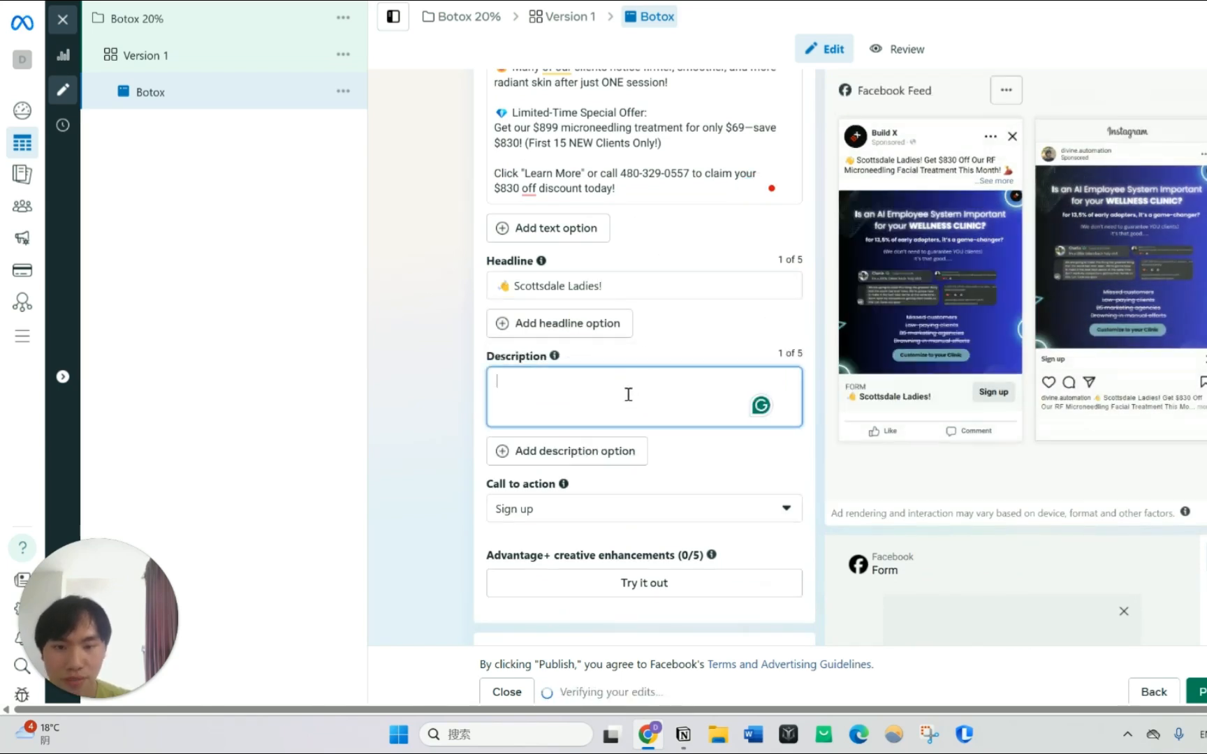
text(....)
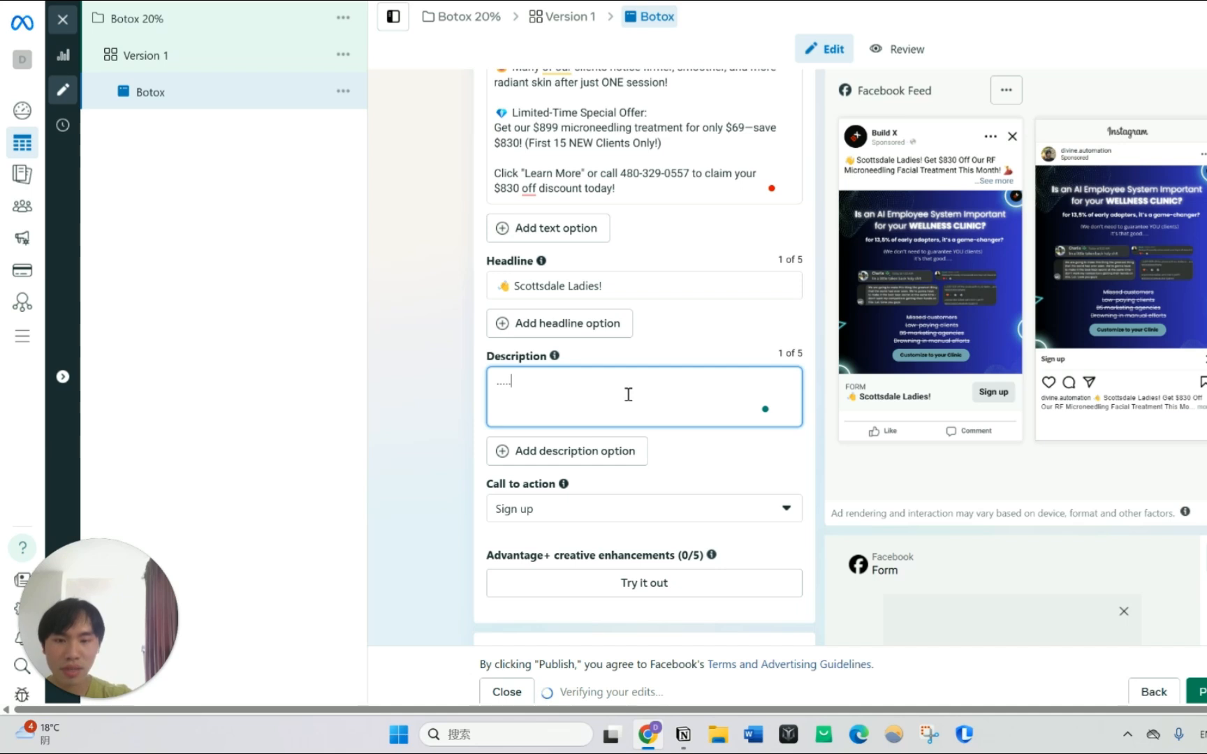
text(...)
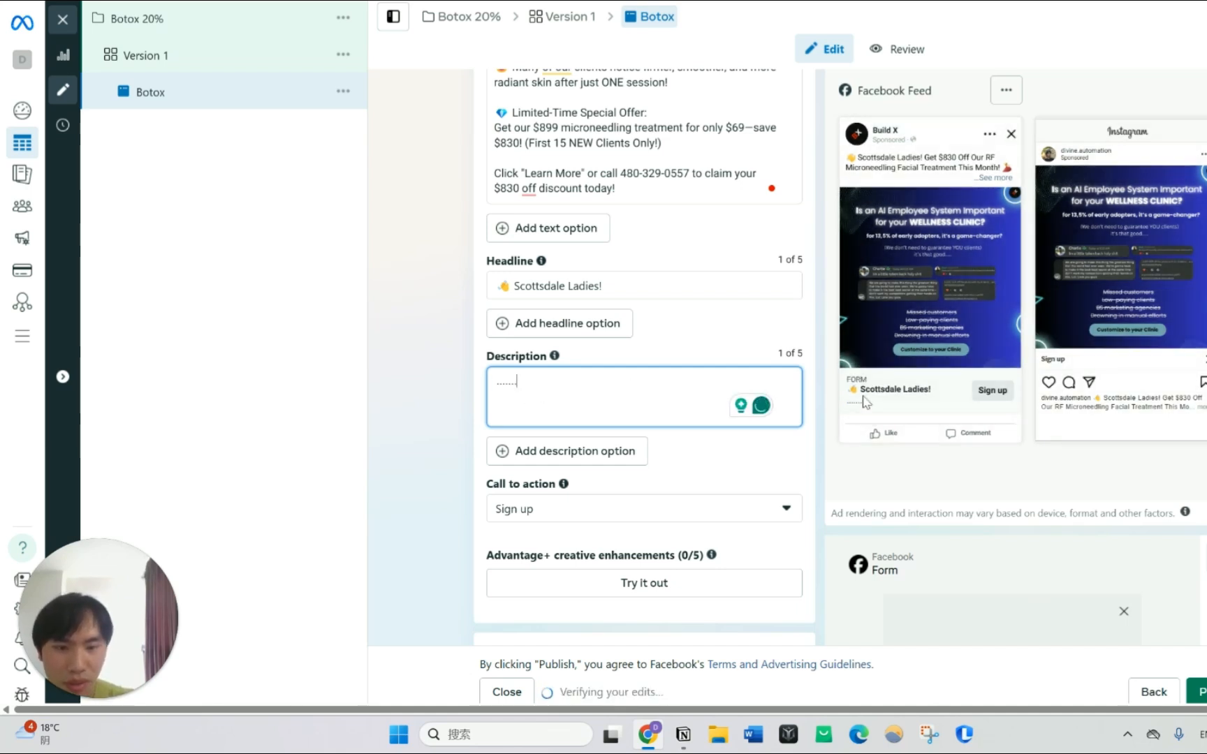
text(XXXXXXX)
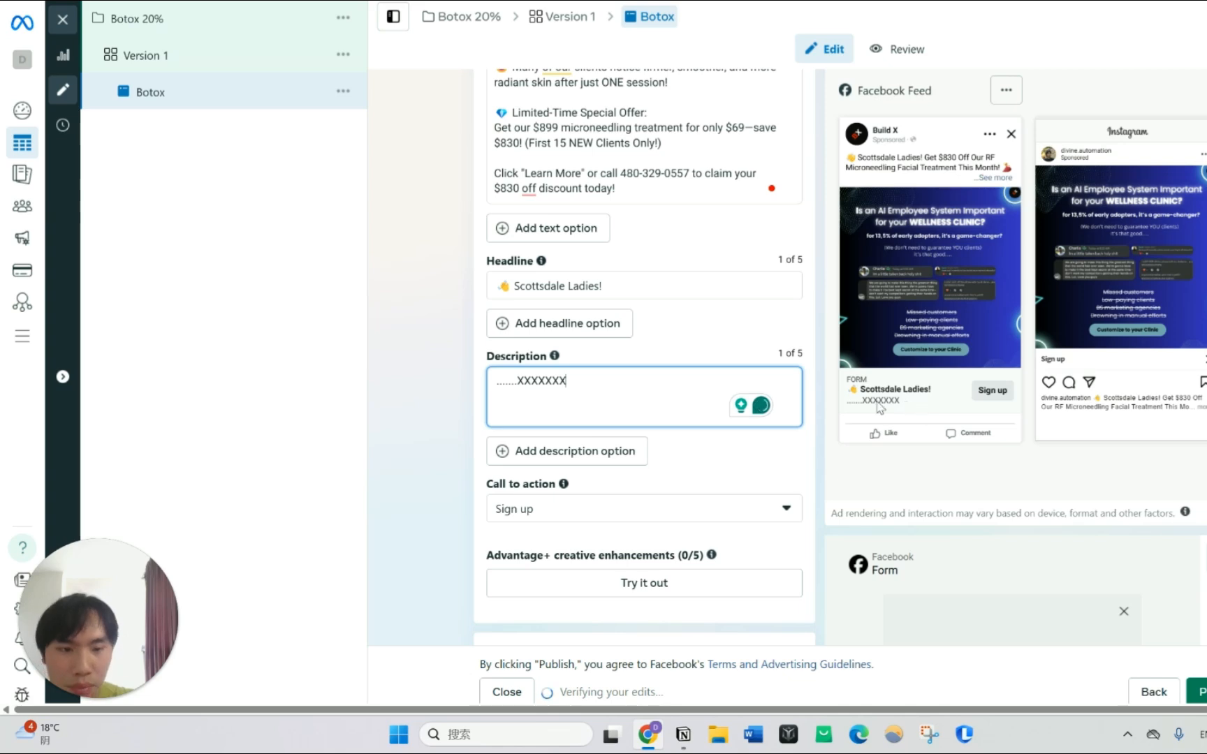
Set the ad's call to action to Get offer and publish the campaign
scroll(676, 336, down, 3)
scroll(656, 331, down, 2)
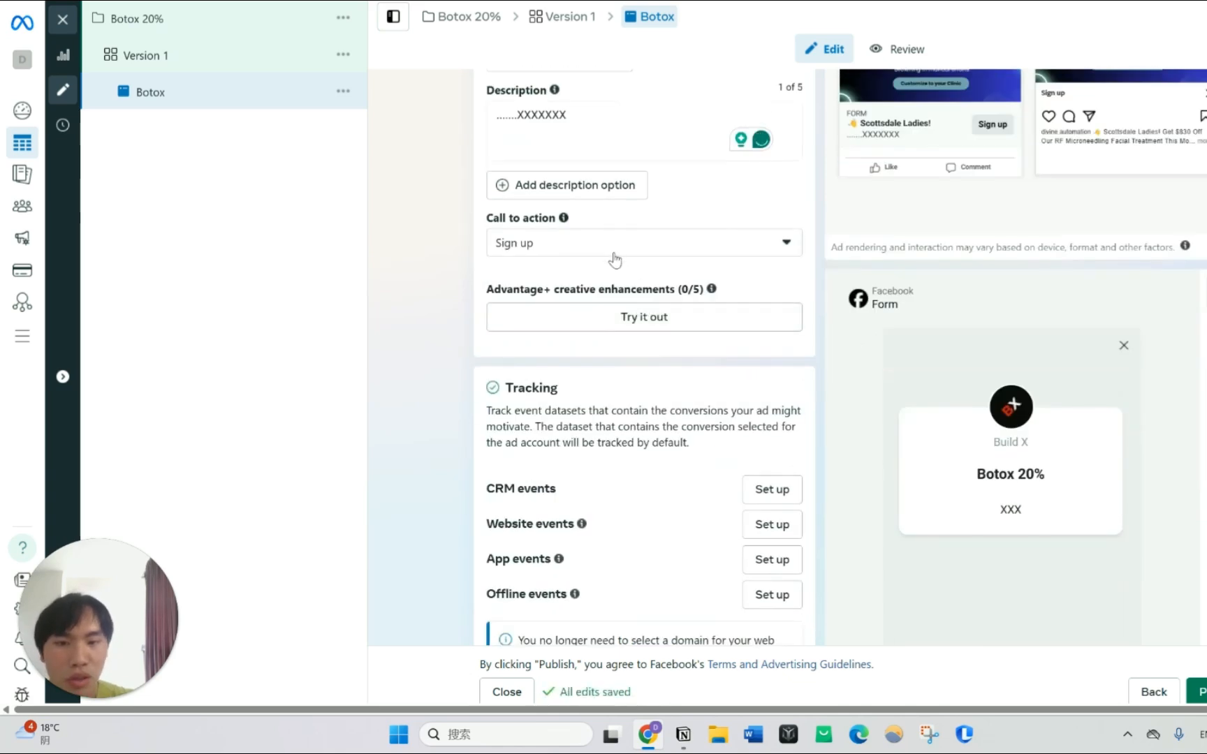
click(613, 245)
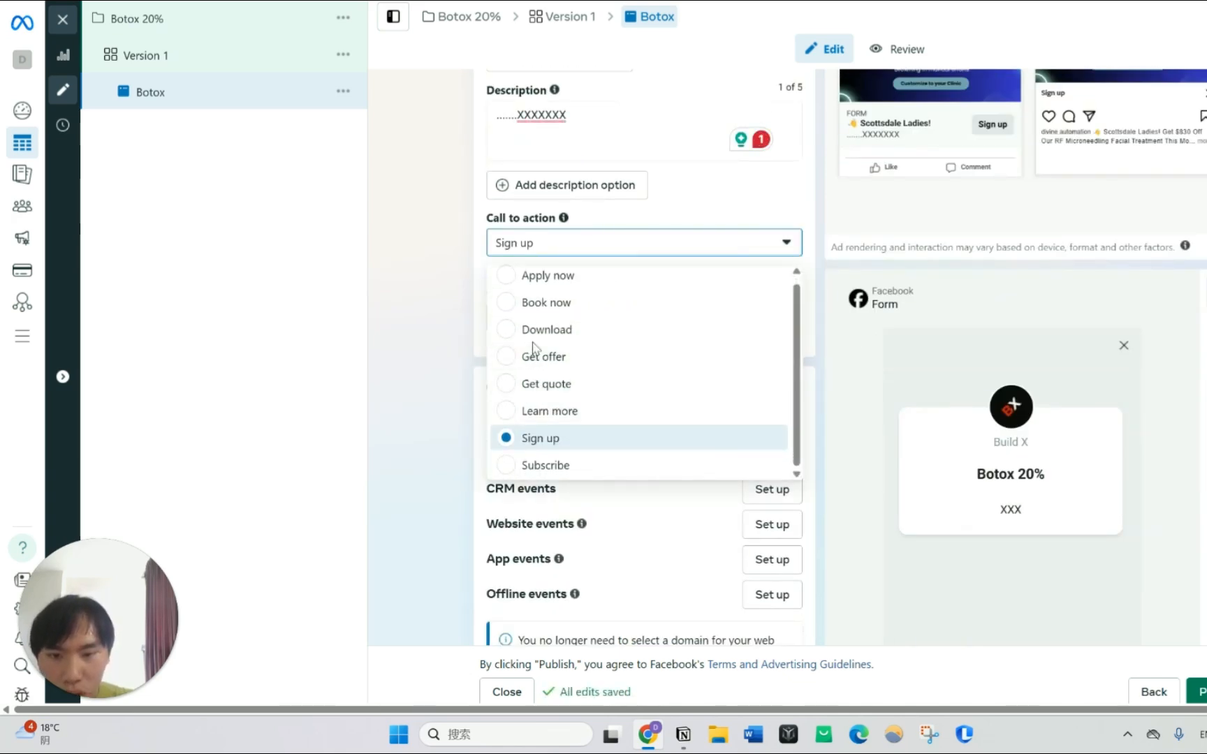
click(517, 356)
scroll(447, 280, down, 3)
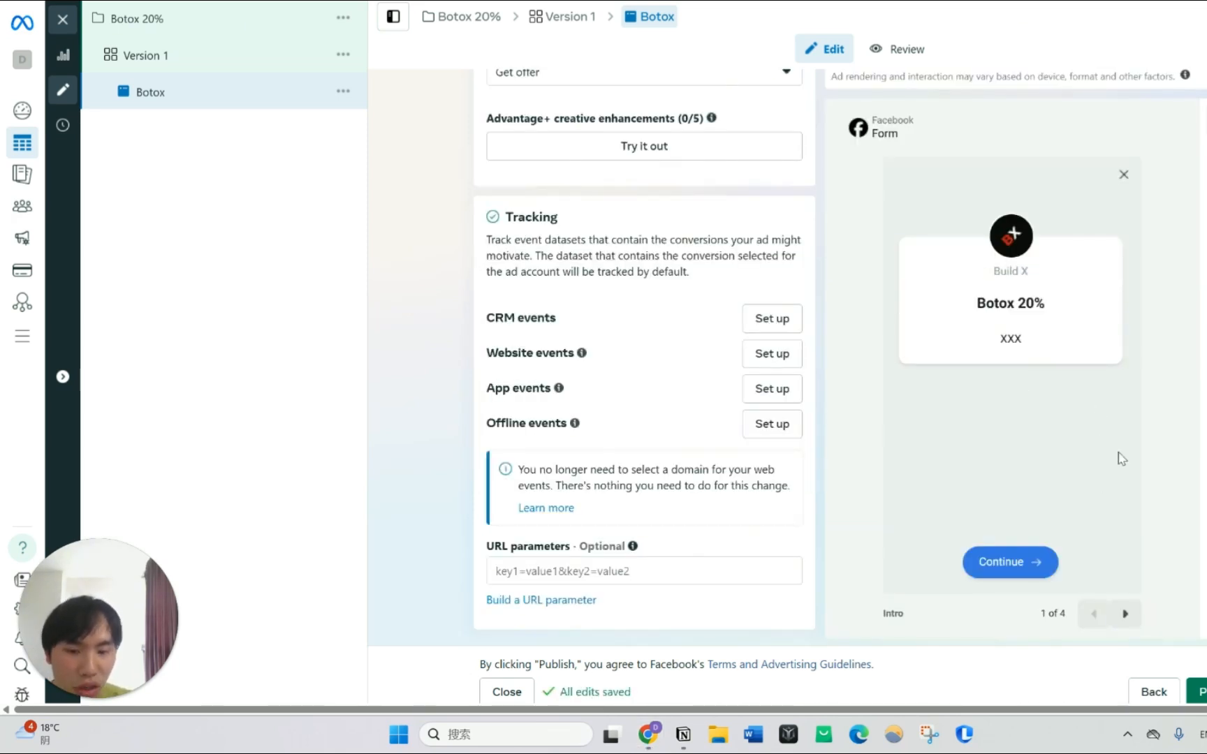
click(1198, 693)
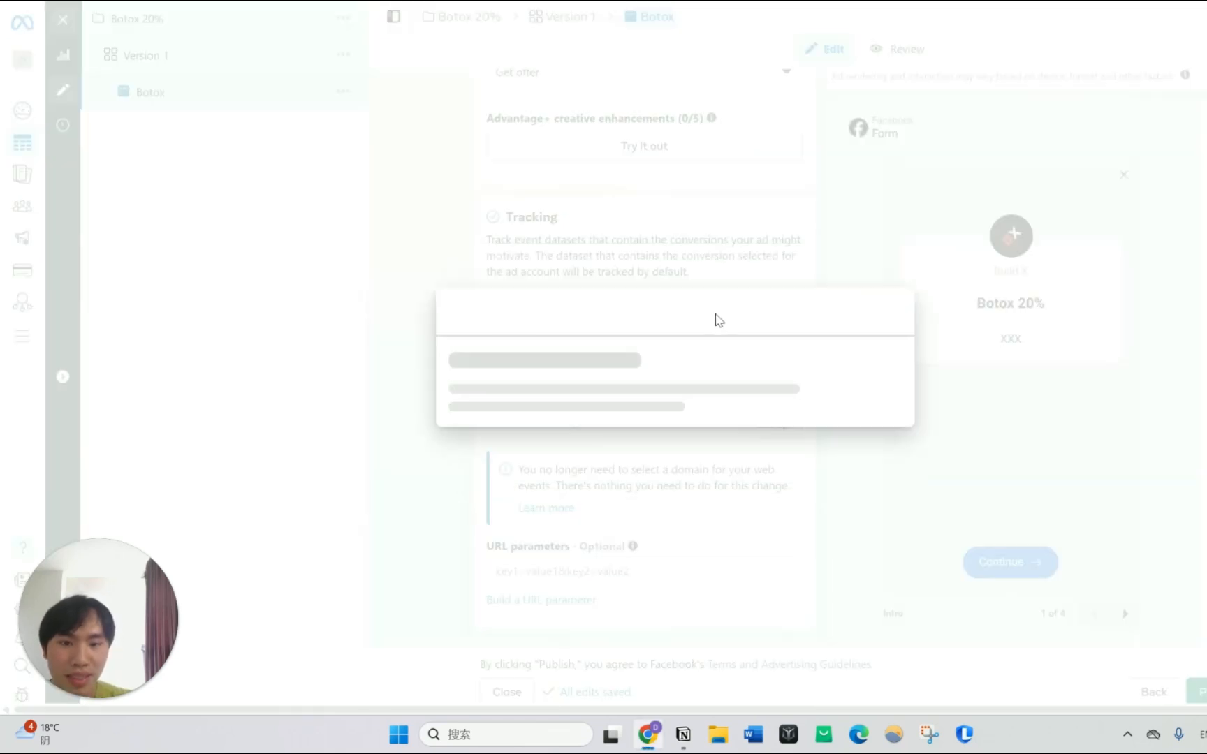